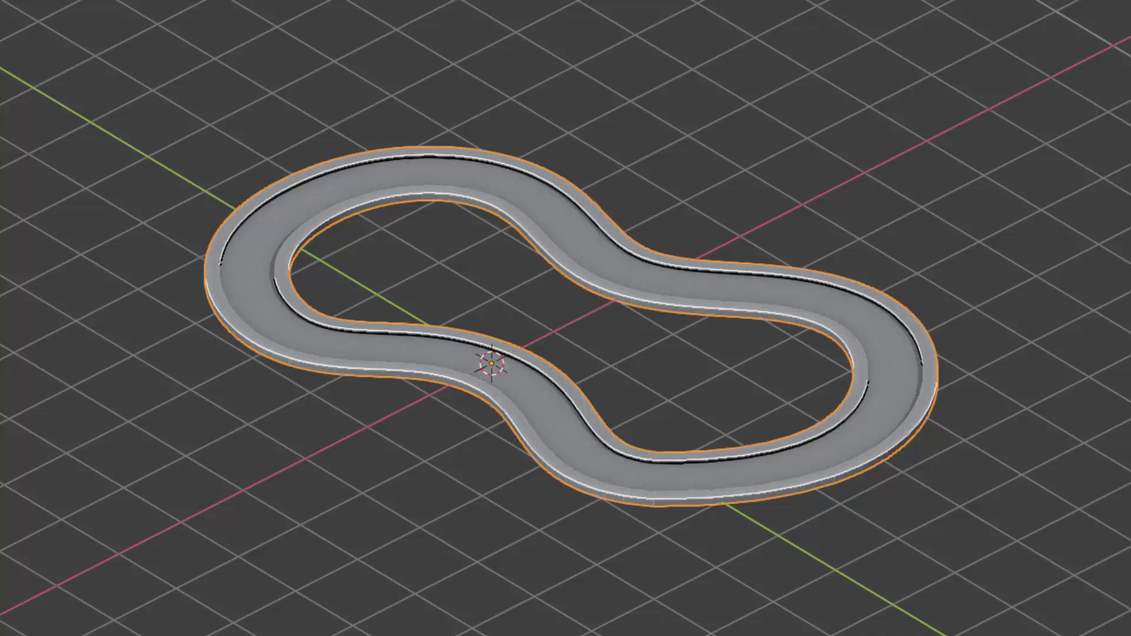
{"action": "middle_click_drag", "start_coordinate": [1130, 537], "coordinate": [807, 535]}
{"action": "key", "text": "Tab"}
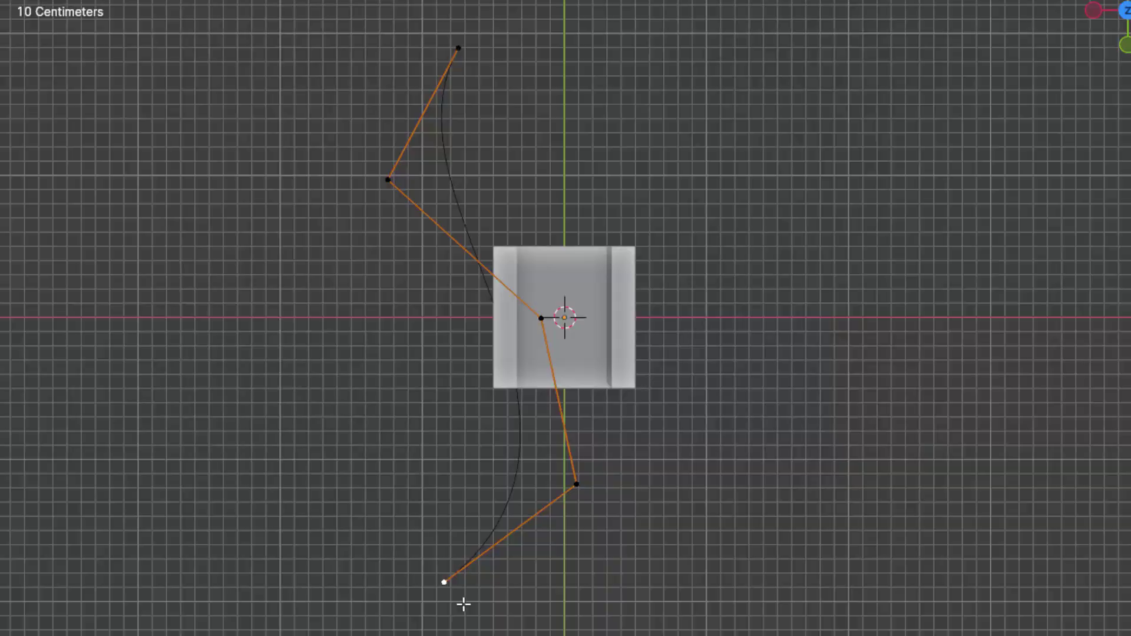
Step: Extrude the path's end point repeatedly around the road segment to lay out a closed track loop
{"action": "scroll", "coordinate": [463, 605], "scroll_direction": "down", "scroll_amount": 3}
{"action": "key", "text": "e"}
{"action": "key", "text": "e"}
{"action": "key", "text": "e"}
{"action": "key", "text": "e"}
{"action": "key", "text": "e"}
{"action": "key", "text": "e"}
{"action": "key", "text": "e"}
{"action": "key", "text": "e"}
{"action": "key", "text": "e"}
{"action": "left_click", "coordinate": [489, 589]}
{"action": "left_click", "coordinate": [876, 477]}
{"action": "left_click", "coordinate": [754, 167]}
{"action": "left_click", "coordinate": [597, 80]}
{"action": "left_click", "coordinate": [502, 160], "text": "shift"}
{"action": "key", "text": "f"}
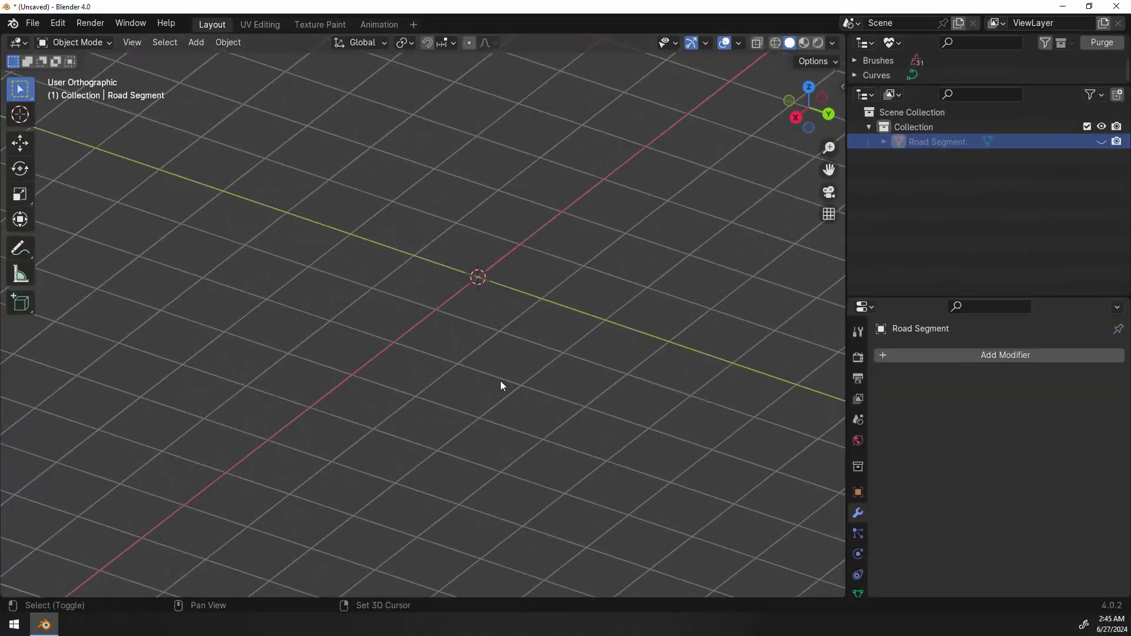
Step: Add a cube mesh at the origin and, in Edit Mode, scale its geometry to 0.1 along Z
{"action": "key", "text": "shift+a"}
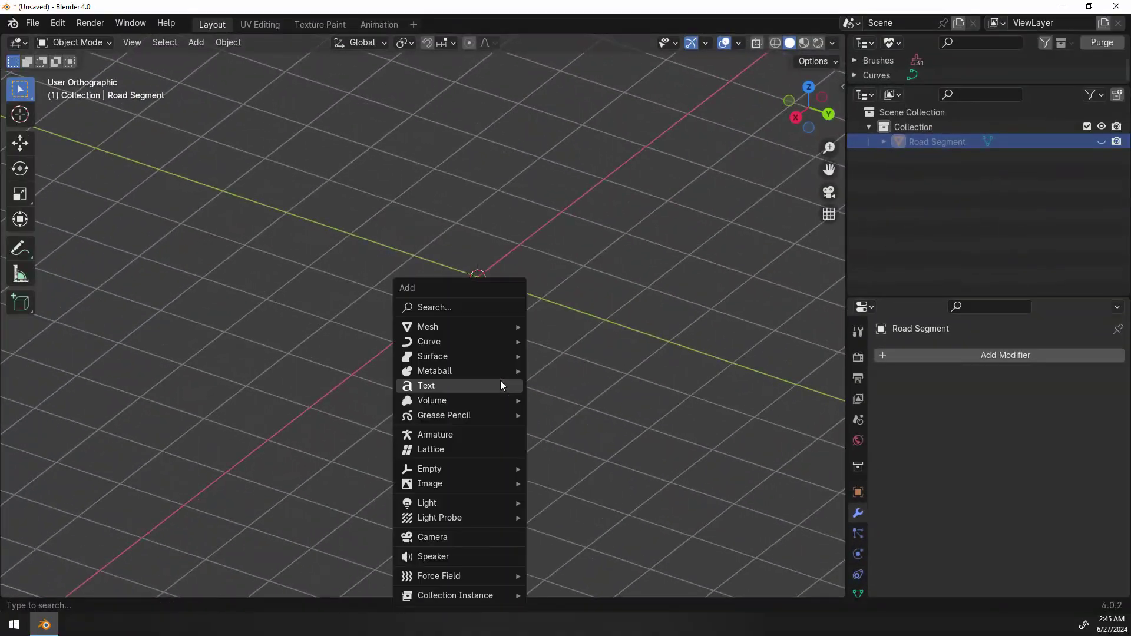
{"action": "mouse_move", "coordinate": [476, 331]}
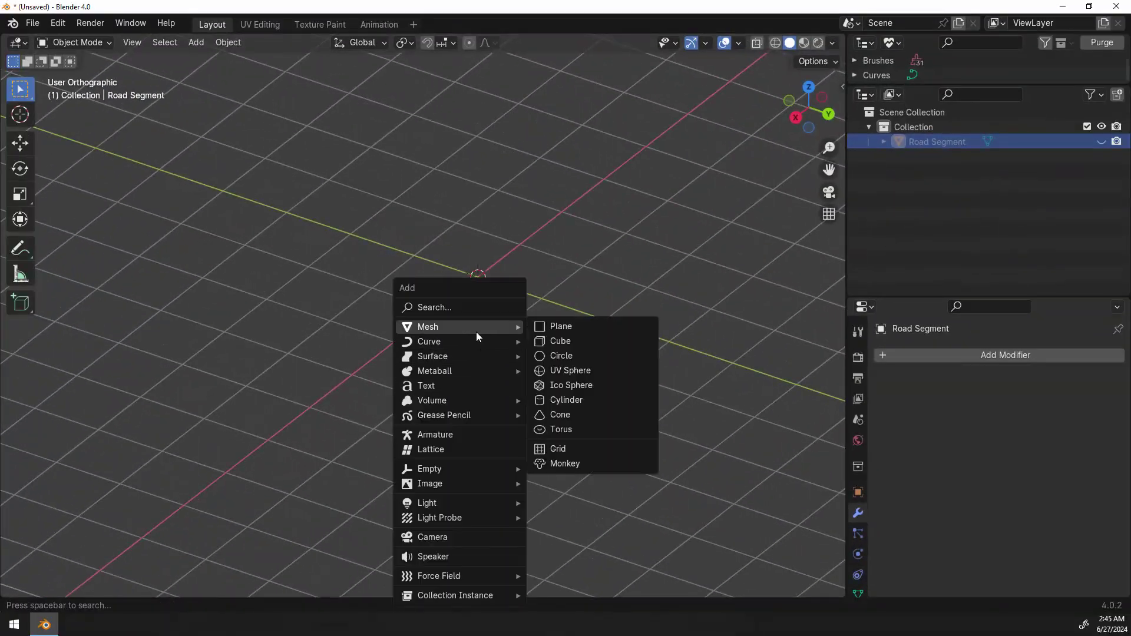
{"action": "left_click", "coordinate": [557, 343]}
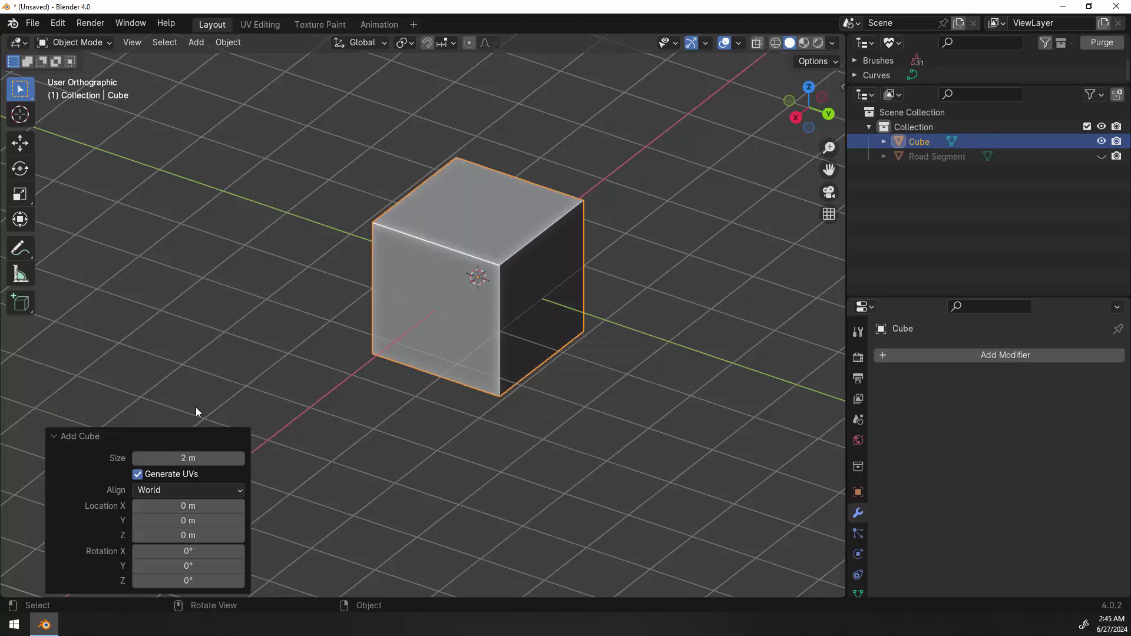
{"action": "left_click", "coordinate": [151, 436]}
{"action": "key", "text": "Tab"}
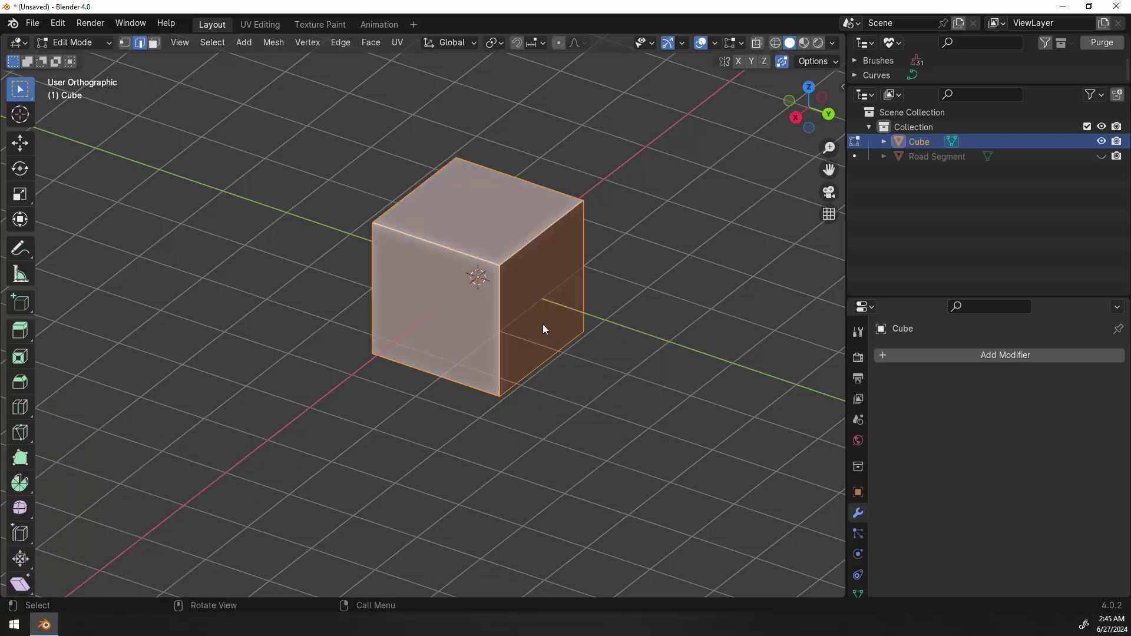
{"action": "type", "text": "sz.1"}
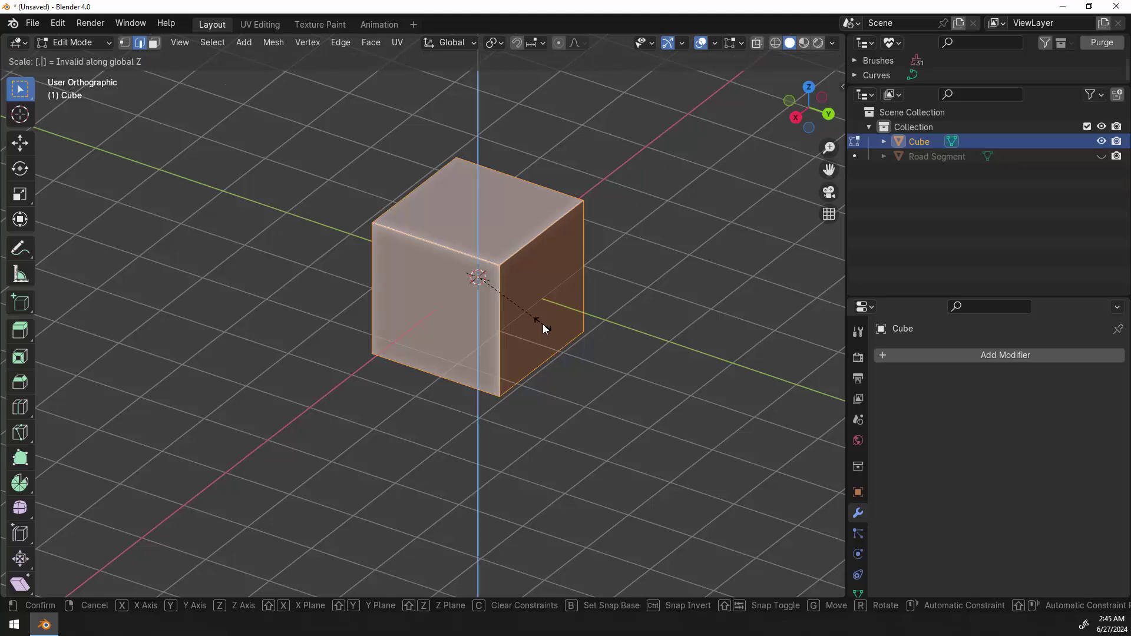
{"action": "key", "text": "Return"}
{"action": "scroll", "coordinate": [543, 324], "scroll_direction": "up", "scroll_amount": 5}
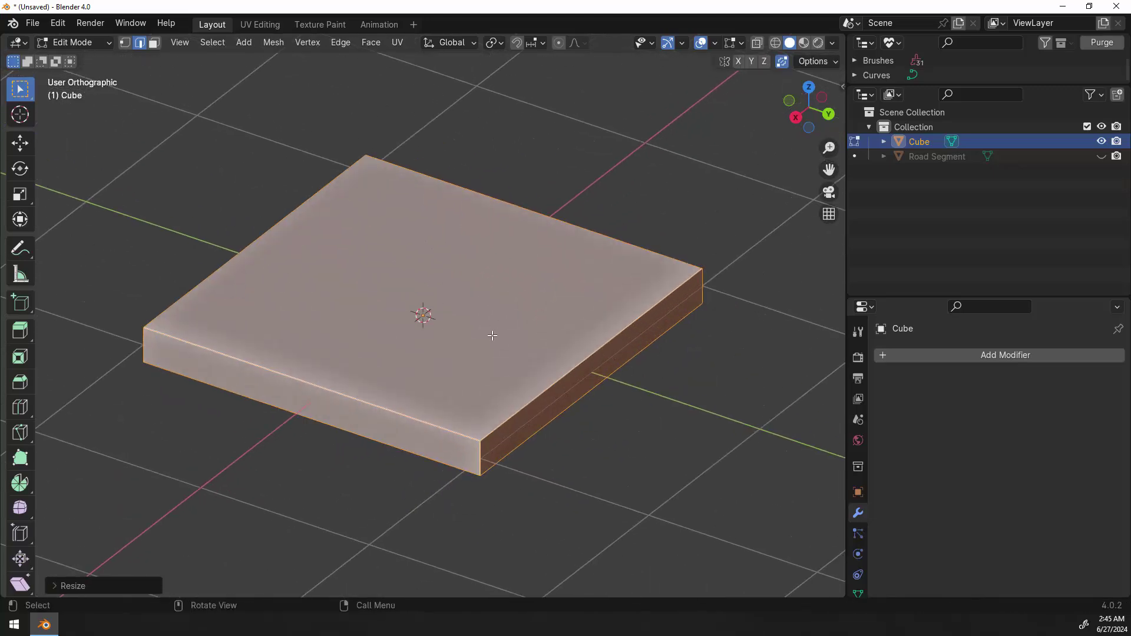
Step: Add two parallel loop cuts to the slab and spread them along X to about a sixth of its width from each side
{"action": "middle_click_drag", "start_coordinate": [549, 365], "coordinate": [549, 365]}
{"action": "key", "text": "ctrl+r"}
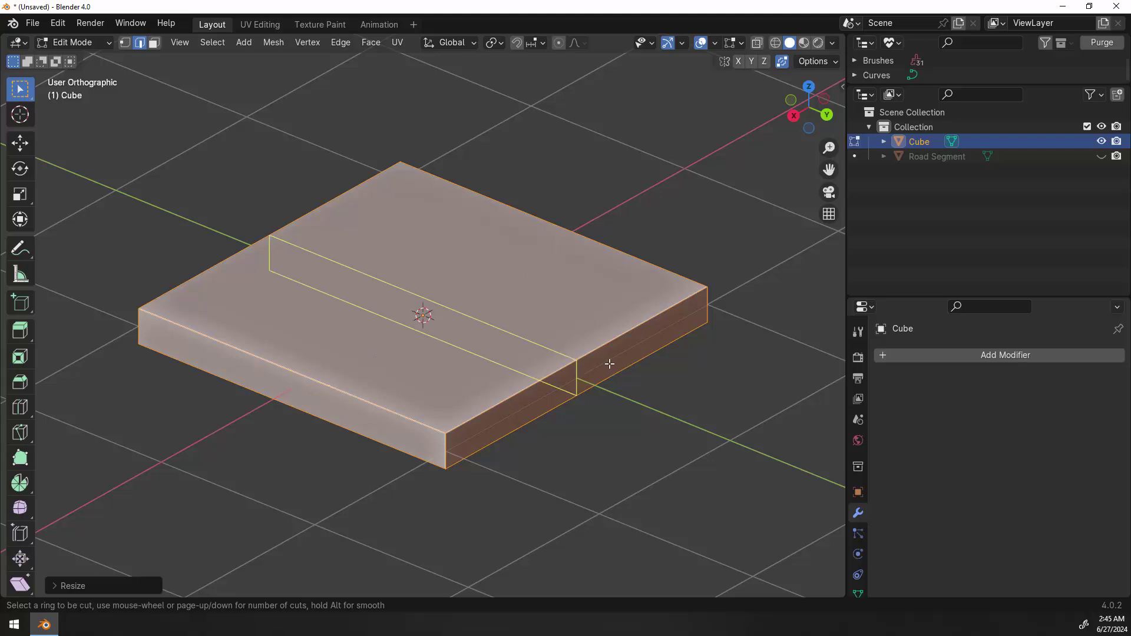
{"action": "scroll", "coordinate": [608, 364], "scroll_direction": "up", "scroll_amount": 2}
{"action": "scroll", "coordinate": [607, 364], "scroll_direction": "down", "scroll_amount": 1}
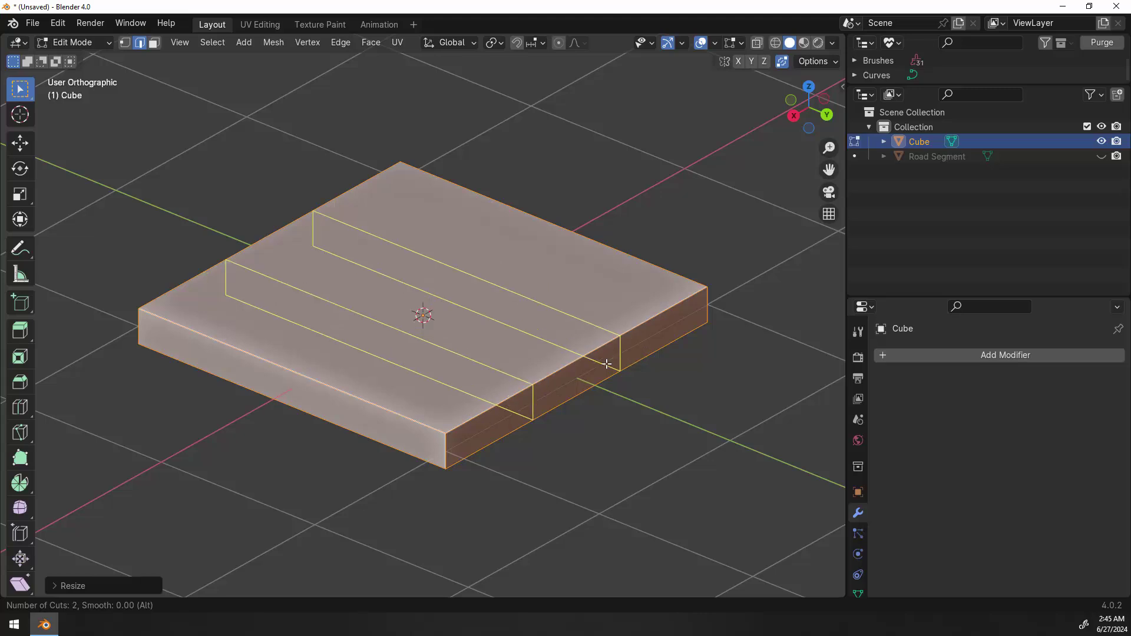
{"action": "left_click", "coordinate": [607, 364]}
{"action": "right_click", "coordinate": [657, 385]}
{"action": "key", "text": "s"}
{"action": "key", "text": "x"}
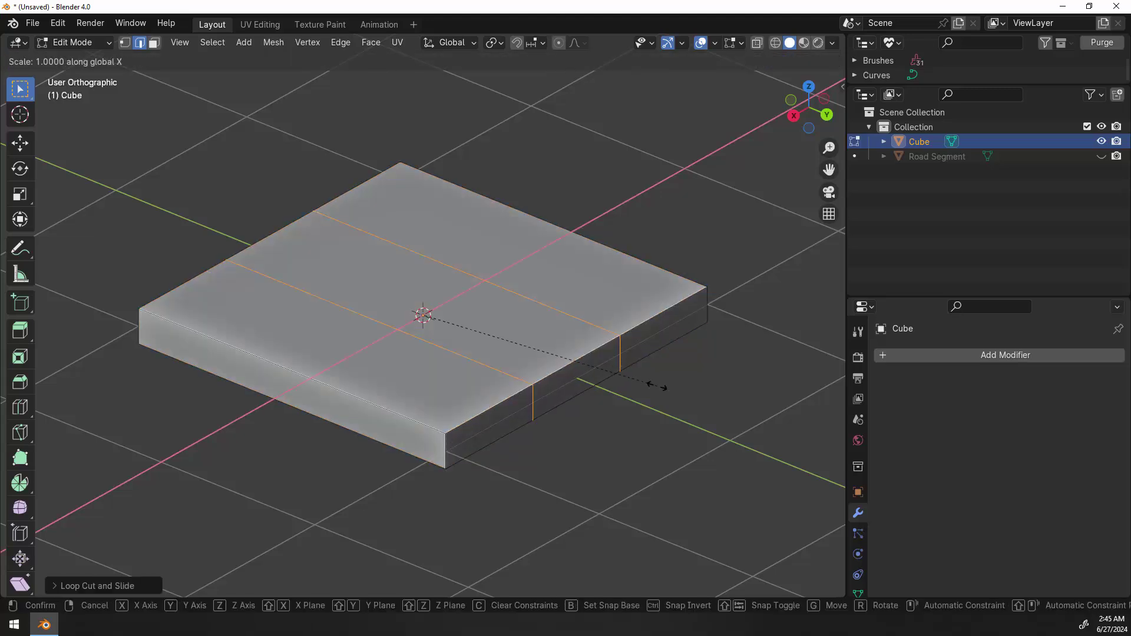
{"action": "key", "text": "Return"}
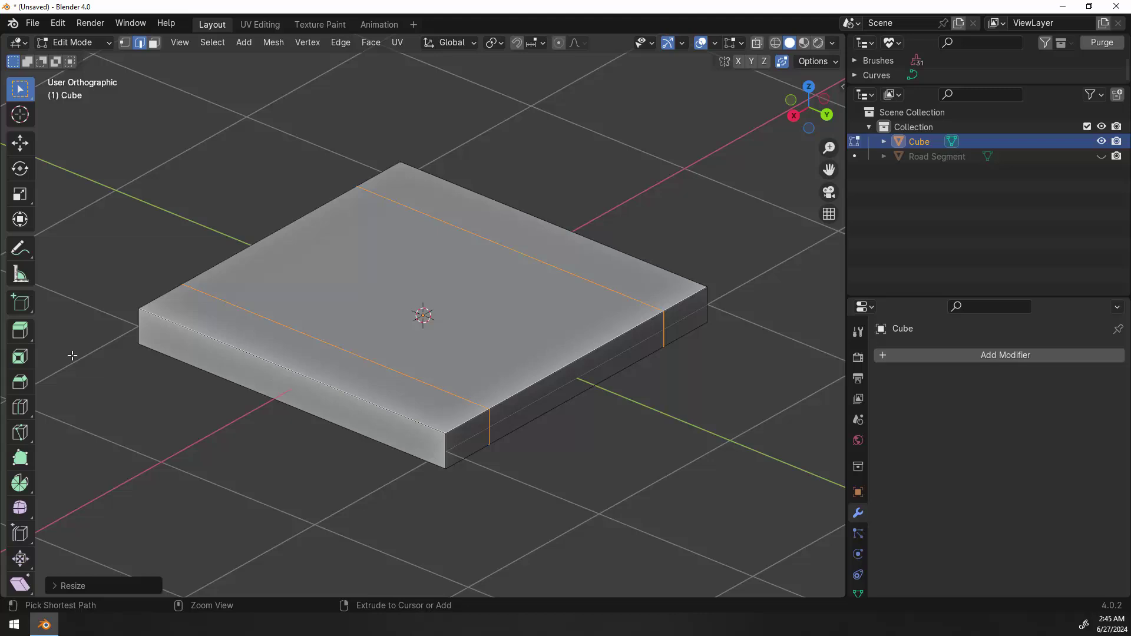
Step: Sink the wide middle top face slightly with Extrude Manifold, leaving a raised strip along each side
{"action": "key", "text": "3"}
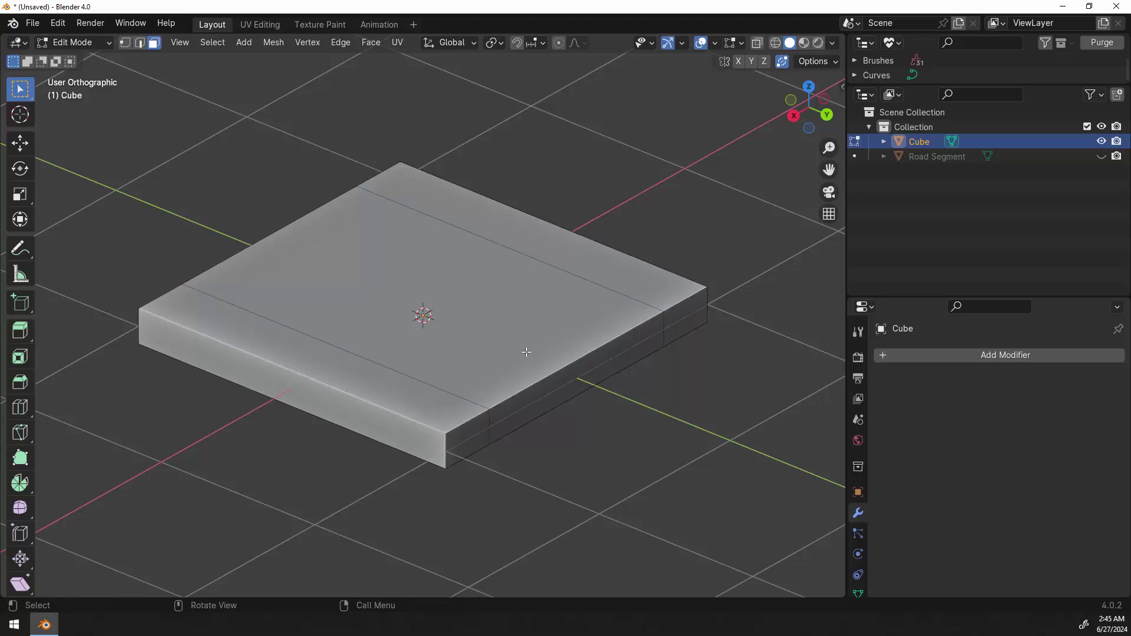
{"action": "left_click", "coordinate": [521, 353]}
{"action": "key", "text": "alt+e"}
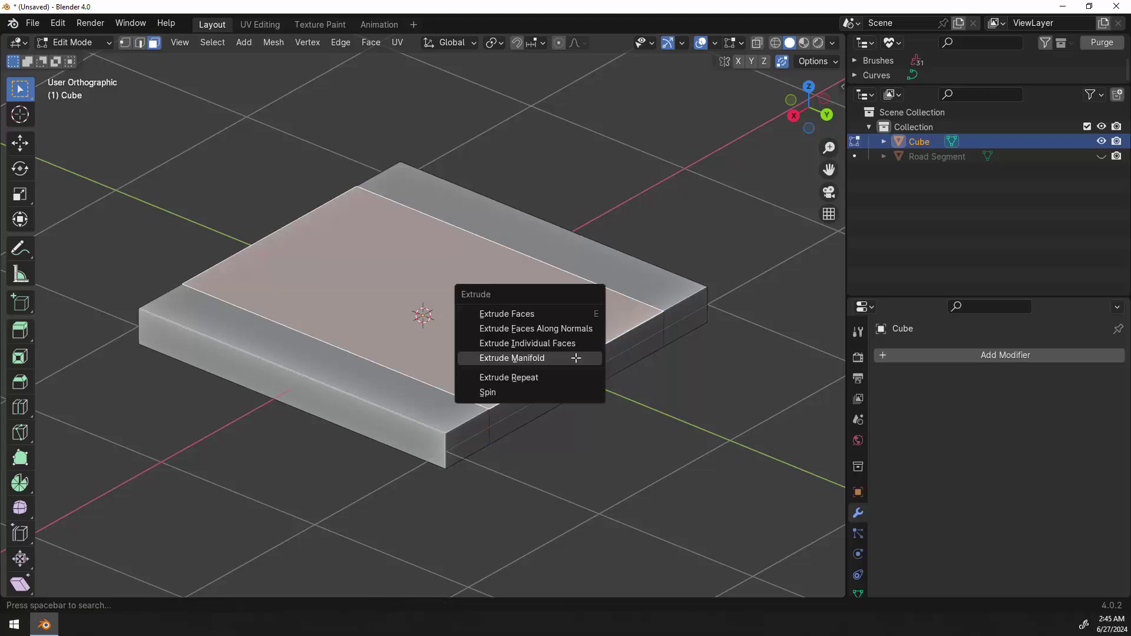
{"action": "left_click", "coordinate": [575, 358]}
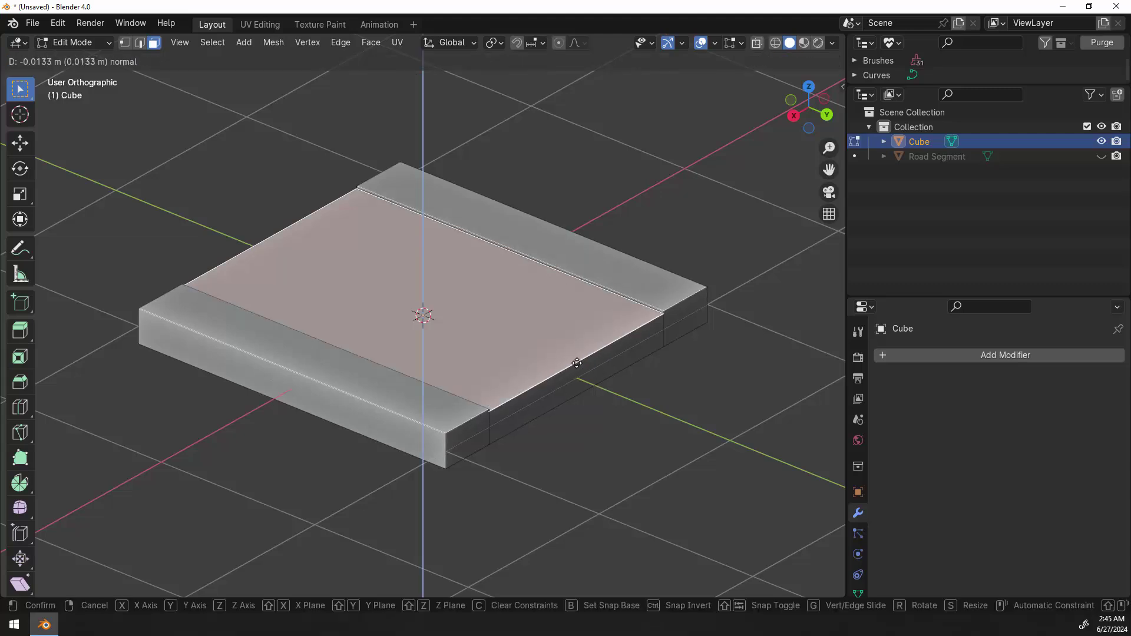
{"action": "left_click", "coordinate": [591, 369]}
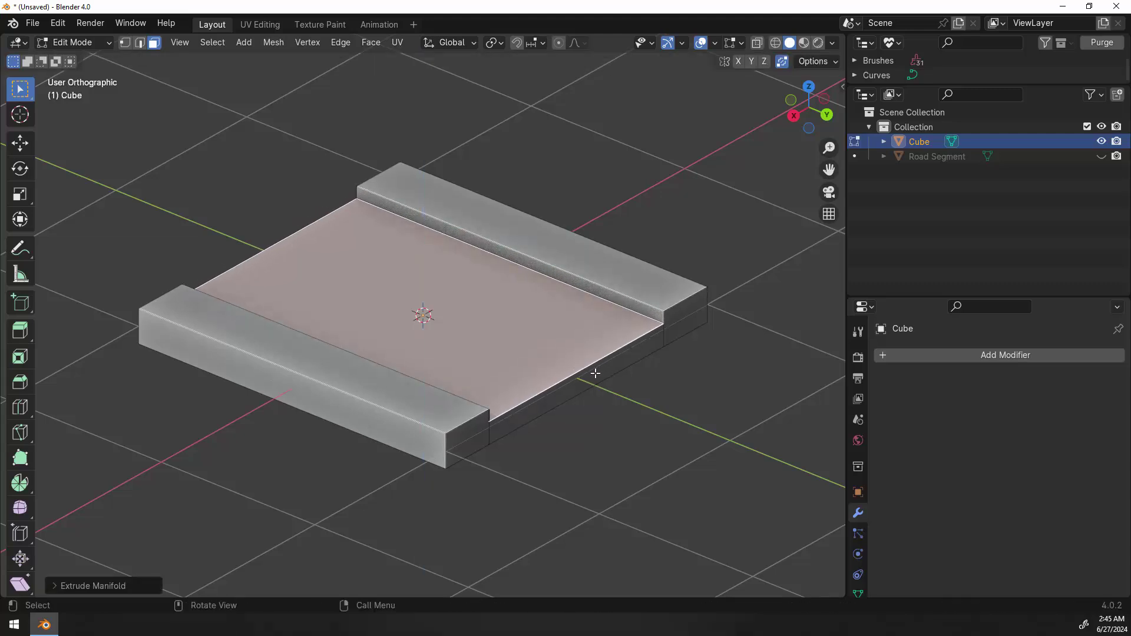
Step: Delete all faces on the slab's two open ends and its underside, keeping the top and the outer side walls
{"action": "left_click", "coordinate": [478, 434]}
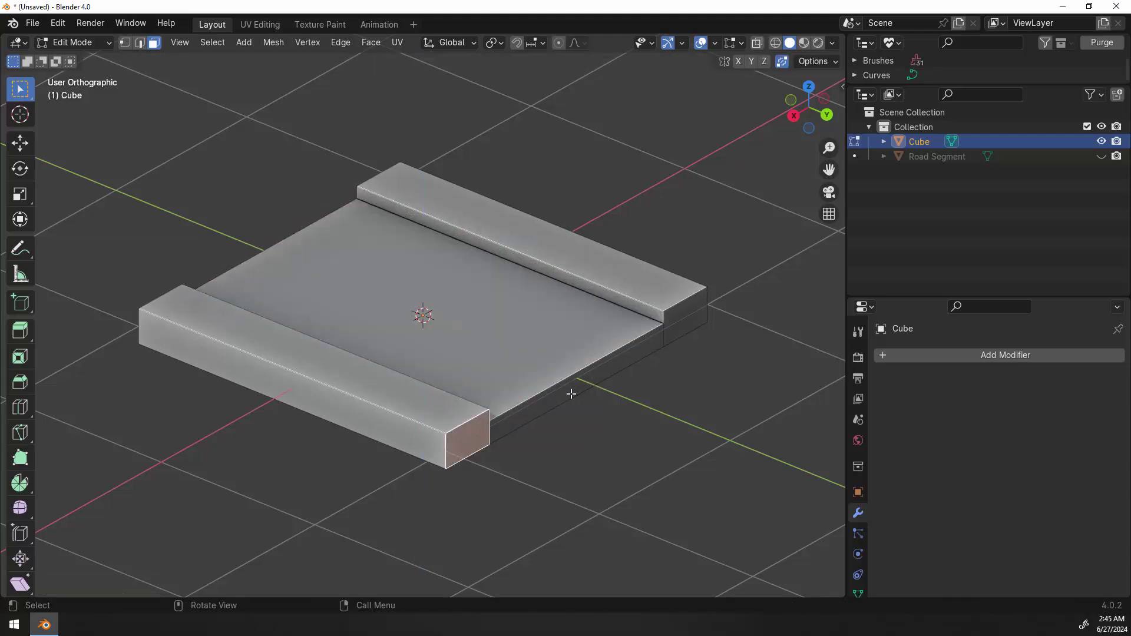
{"action": "left_click", "coordinate": [689, 321], "text": "ctrl"}
{"action": "middle_click_drag", "start_coordinate": [689, 320], "coordinate": [303, 448]}
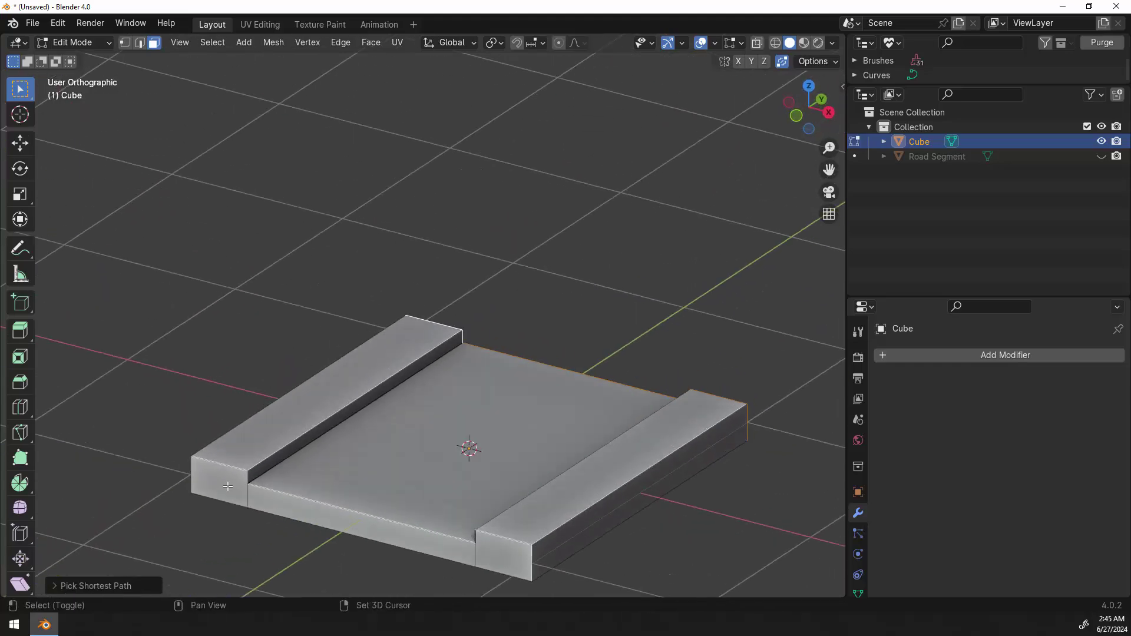
{"action": "left_click", "coordinate": [228, 486], "text": "shift"}
{"action": "left_click", "coordinate": [506, 548], "text": "ctrl"}
{"action": "middle_click_drag", "start_coordinate": [517, 492], "coordinate": [525, 398]}
{"action": "left_click", "coordinate": [524, 398], "text": "shift"}
{"action": "left_click", "coordinate": [324, 458], "text": "ctrl"}
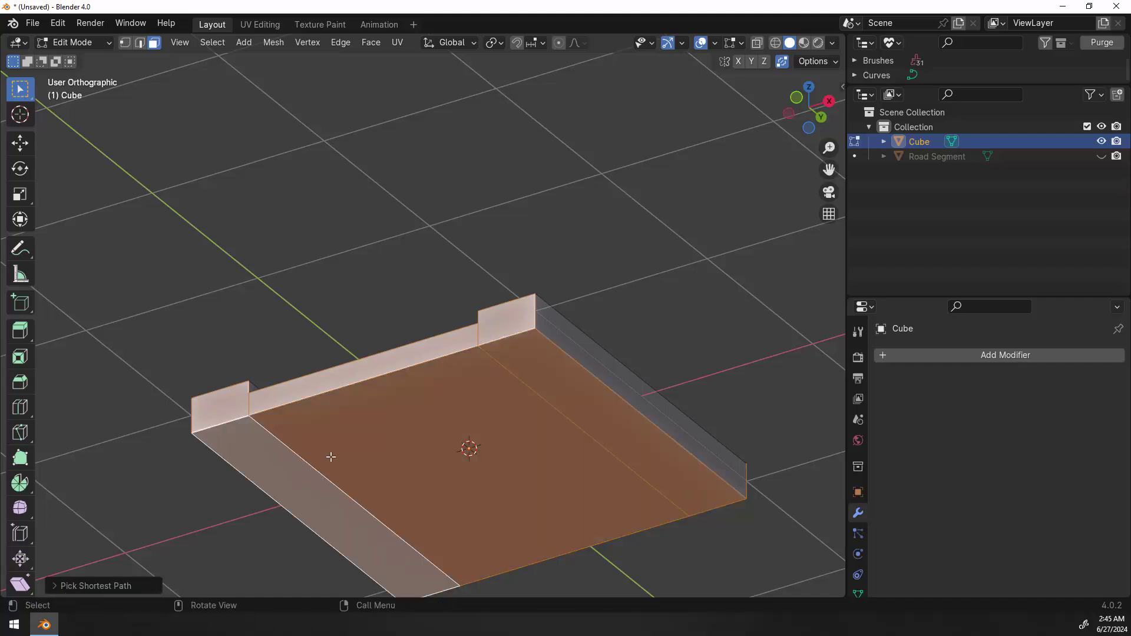
{"action": "key", "text": "x"}
{"action": "left_click", "coordinate": [331, 456]}
Step: Add 11 evenly spaced loop cuts across the road piece, running from one side strip to the other
{"action": "middle_click_drag", "start_coordinate": [619, 366], "coordinate": [427, 456]}
{"action": "scroll", "coordinate": [427, 456], "scroll_direction": "down", "scroll_amount": 1}
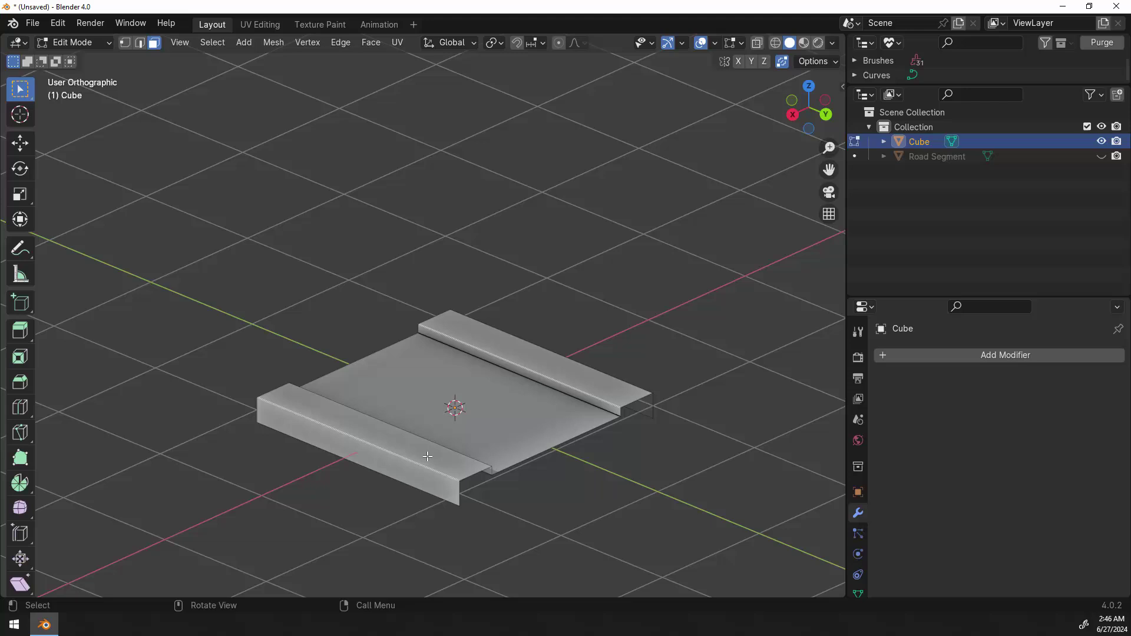
{"action": "key", "text": "a"}
{"action": "key", "text": "KP_Decimal"}
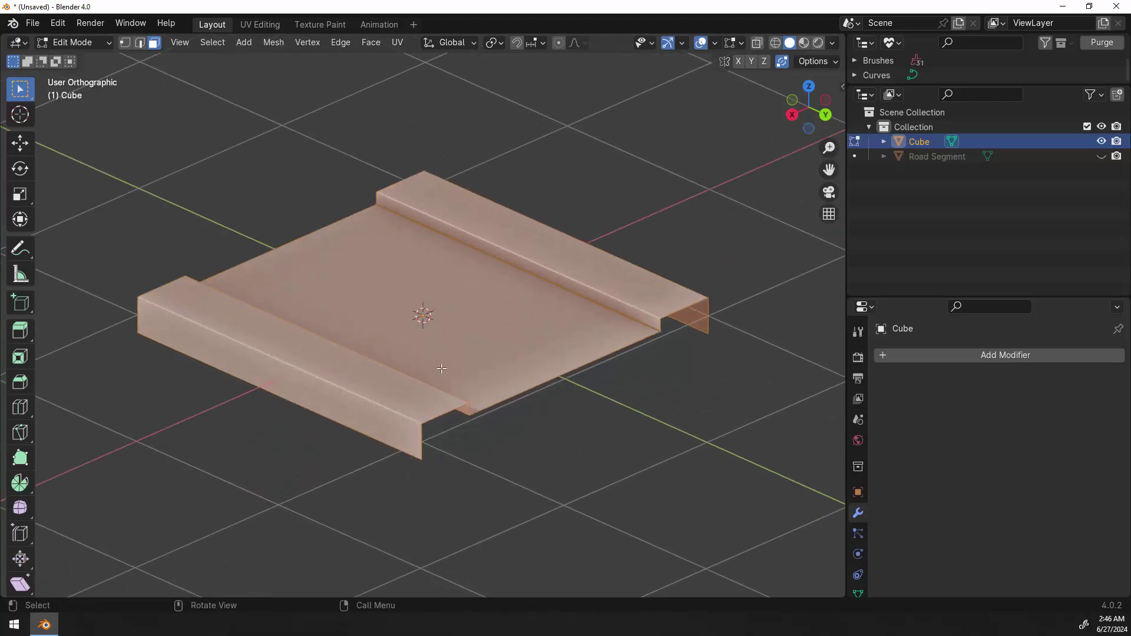
{"action": "middle_click_drag", "start_coordinate": [526, 360], "coordinate": [502, 340]}
{"action": "key", "text": "ctrl+r"}
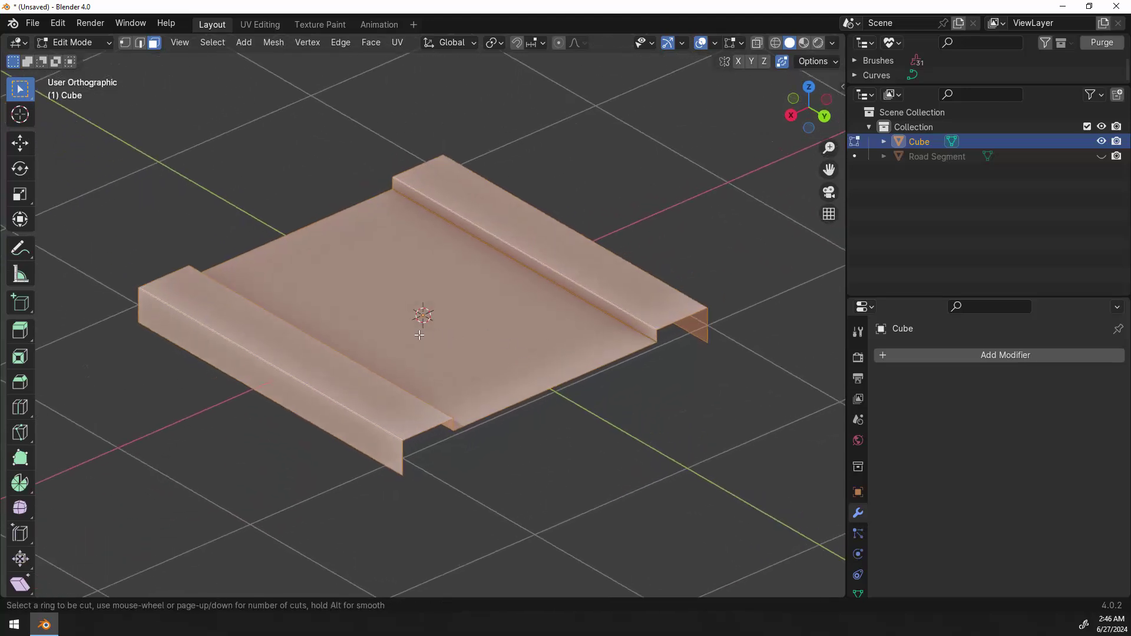
{"action": "scroll", "coordinate": [317, 358], "scroll_direction": "up", "scroll_amount": 8}
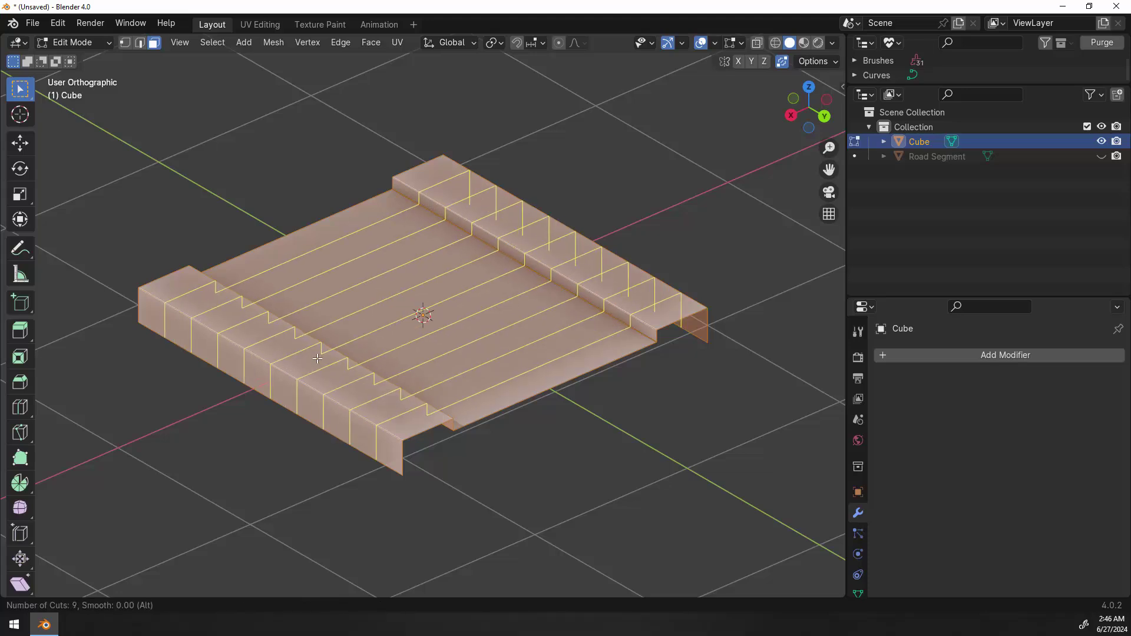
{"action": "scroll", "coordinate": [317, 358], "scroll_direction": "up", "scroll_amount": 1}
{"action": "scroll", "coordinate": [317, 358], "scroll_direction": "up", "scroll_amount": 1}
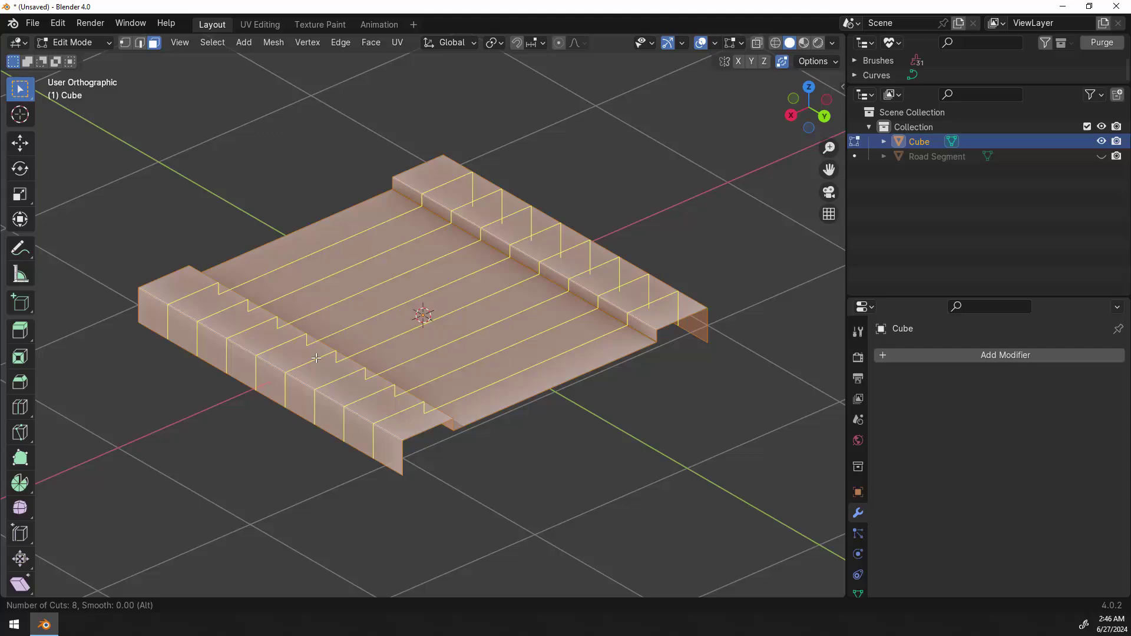
{"action": "scroll", "coordinate": [317, 358], "scroll_direction": "down", "scroll_amount": 1}
{"action": "scroll", "coordinate": [317, 358], "scroll_direction": "up", "scroll_amount": 1}
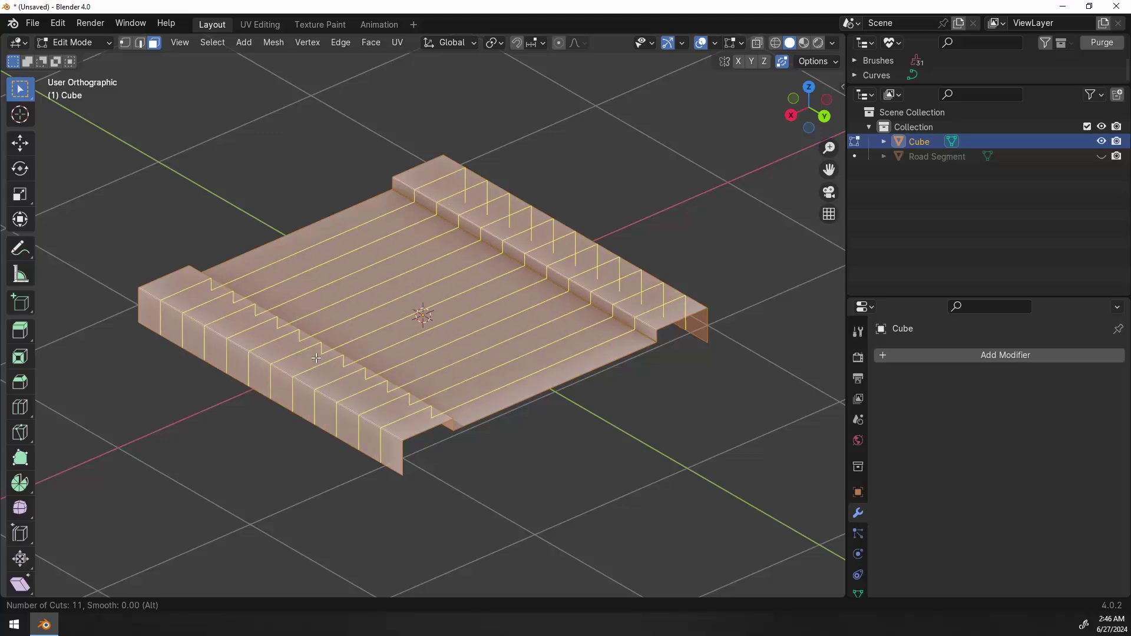
{"action": "left_click", "coordinate": [317, 358]}
{"action": "right_click", "coordinate": [317, 358]}
Step: Scale the whole road mesh uniformly to 0.5 and return to Object Mode
{"action": "key", "text": "KP_7"}
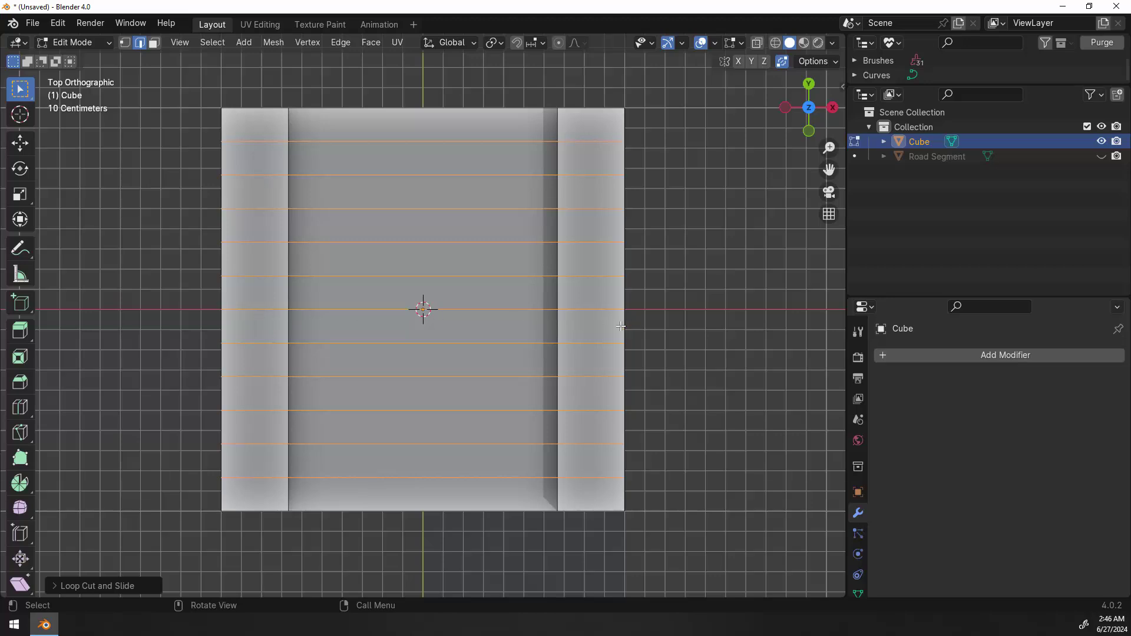
{"action": "scroll", "coordinate": [598, 328], "scroll_direction": "down", "scroll_amount": 3}
{"action": "middle_click_drag", "start_coordinate": [563, 321], "coordinate": [560, 388]}
{"action": "scroll", "coordinate": [519, 268], "scroll_direction": "up", "scroll_amount": 1}
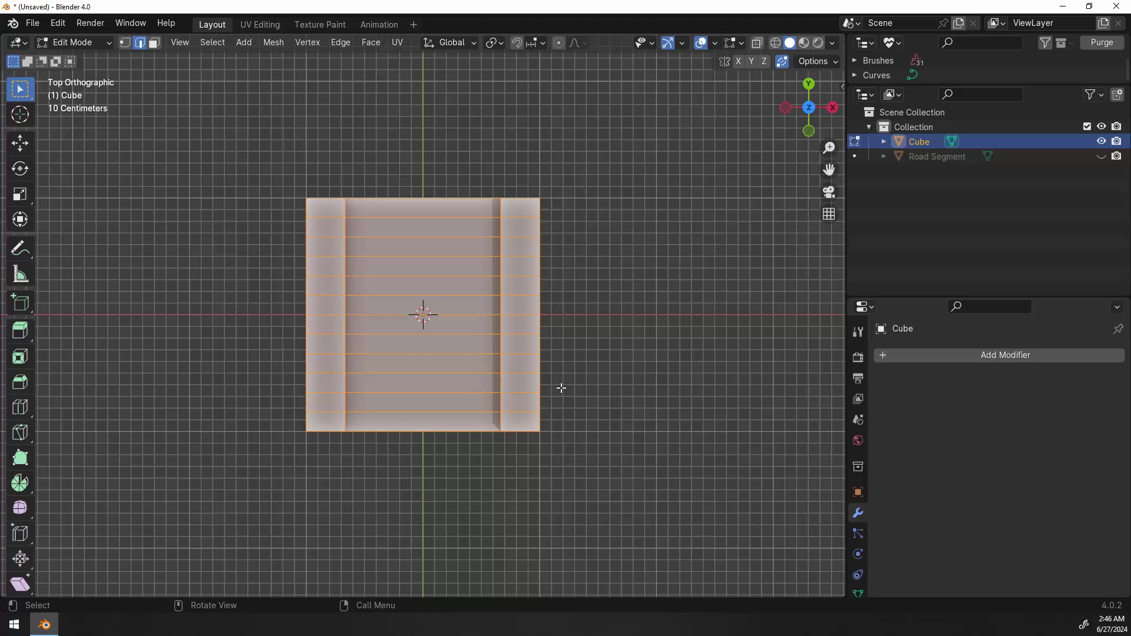
{"action": "type", "text": "s.5"}
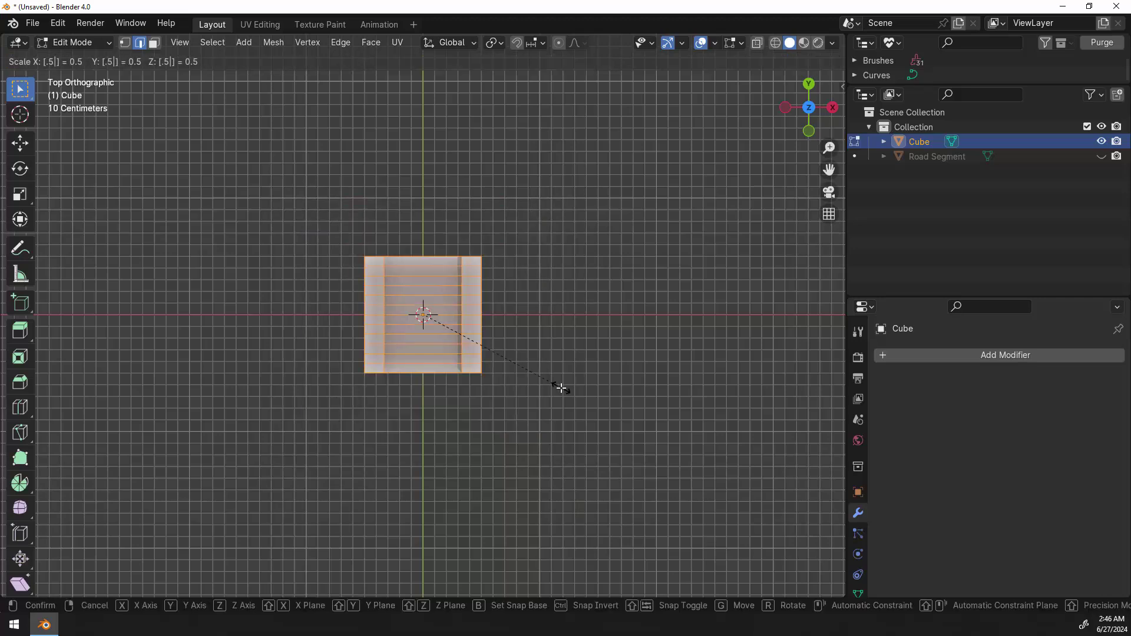
{"action": "key", "text": "Return"}
{"action": "middle_click_drag", "start_coordinate": [538, 353], "coordinate": [507, 274]}
{"action": "key", "text": "Tab"}
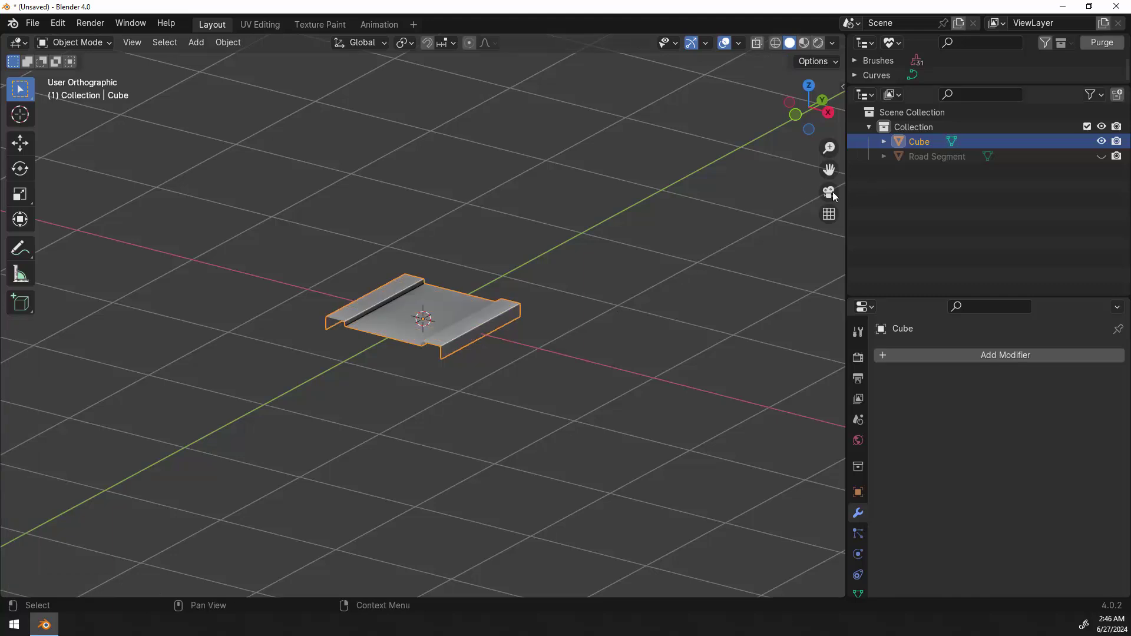
Step: Rename the Cube object to Road
{"action": "double_click", "coordinate": [923, 143]}
{"action": "key", "text": "BackSpace"}
{"action": "key", "text": "BackSpace"}
{"action": "key", "text": "BackSpace"}
{"action": "key", "text": "BackSpace"}
{"action": "type", "text": "Road"}
{"action": "key", "text": "Return"}
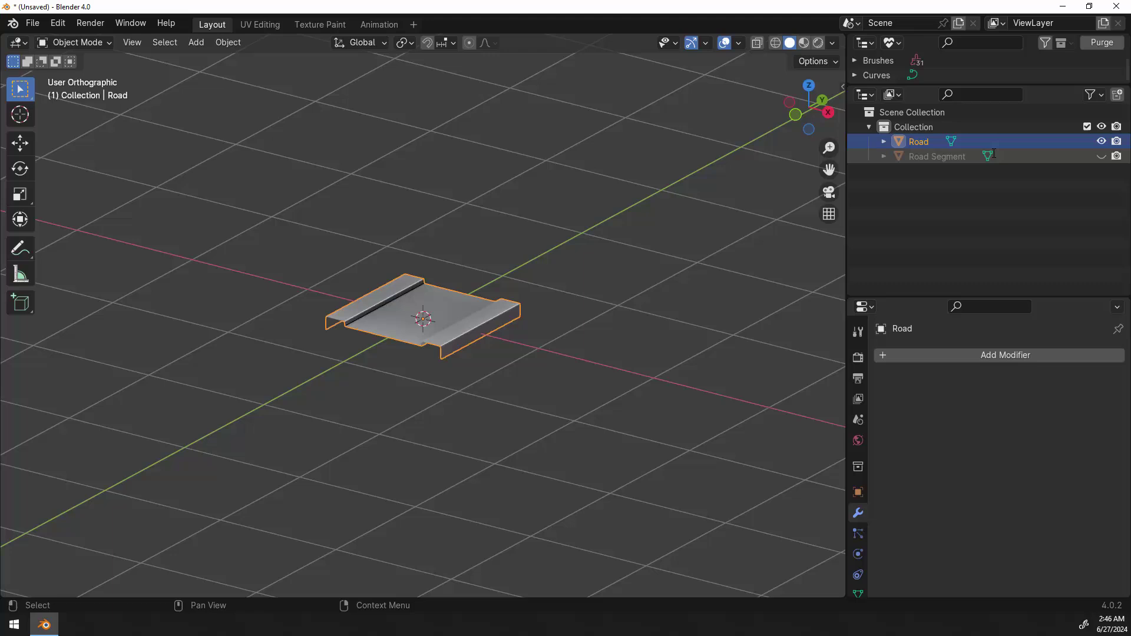
Step: Delete the hidden Road Segment object and select the Road object
{"action": "left_click", "coordinate": [949, 156]}
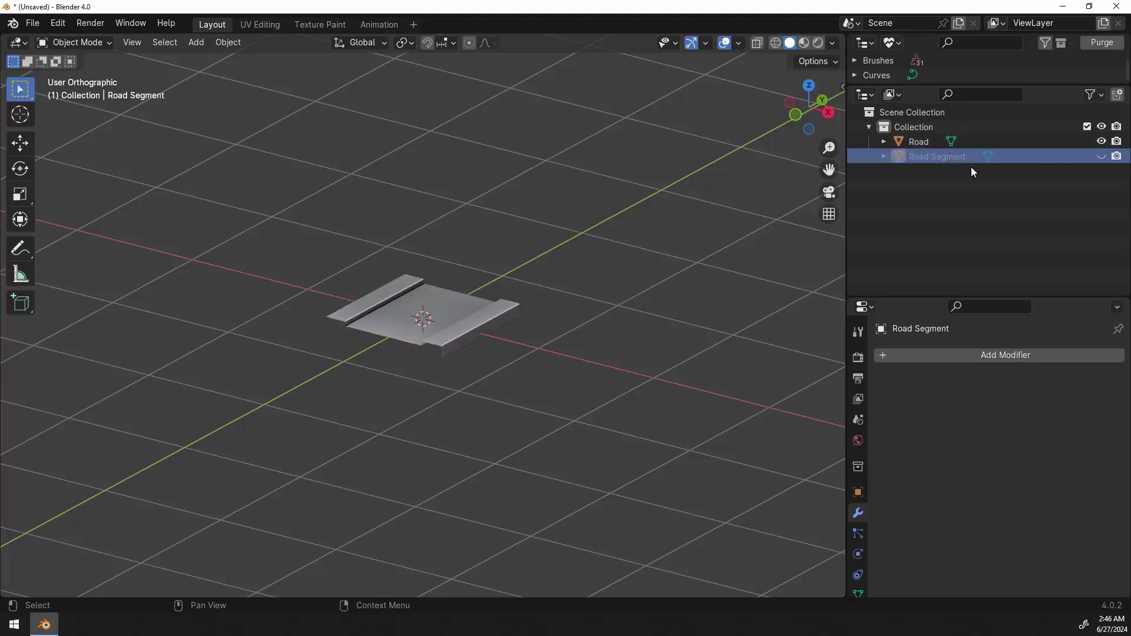
{"action": "key", "text": "x"}
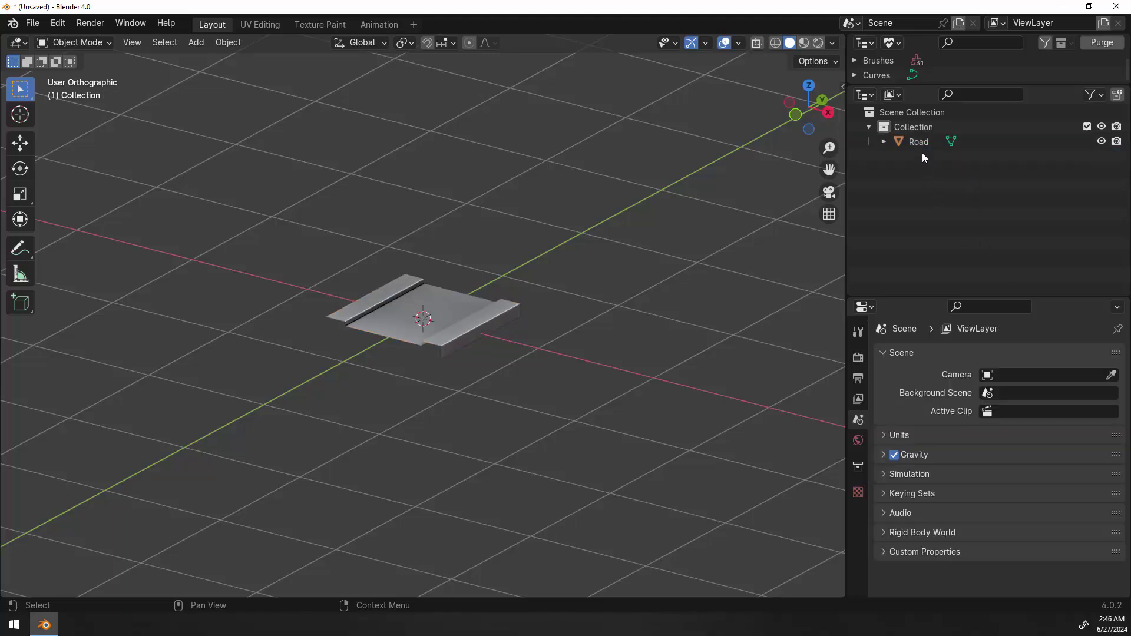
{"action": "left_click", "coordinate": [919, 143]}
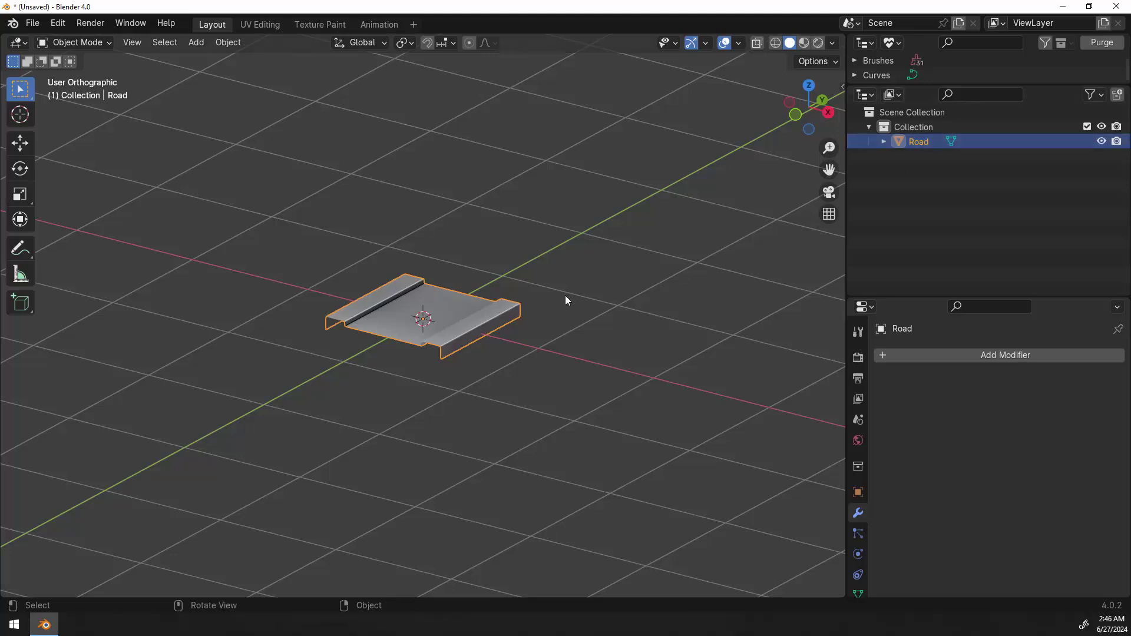
Step: Add a Path curve at the origin and enter its Edit Mode in top view
{"action": "mouse_move", "coordinate": [564, 295]}
{"action": "middle_mouse_down"}
{"action": "mouse_move", "coordinate": [549, 320]}
{"action": "mouse_move", "coordinate": [567, 311]}
{"action": "middle_mouse_up"}
{"action": "scroll", "coordinate": [554, 319], "scroll_direction": "up", "scroll_amount": 2}
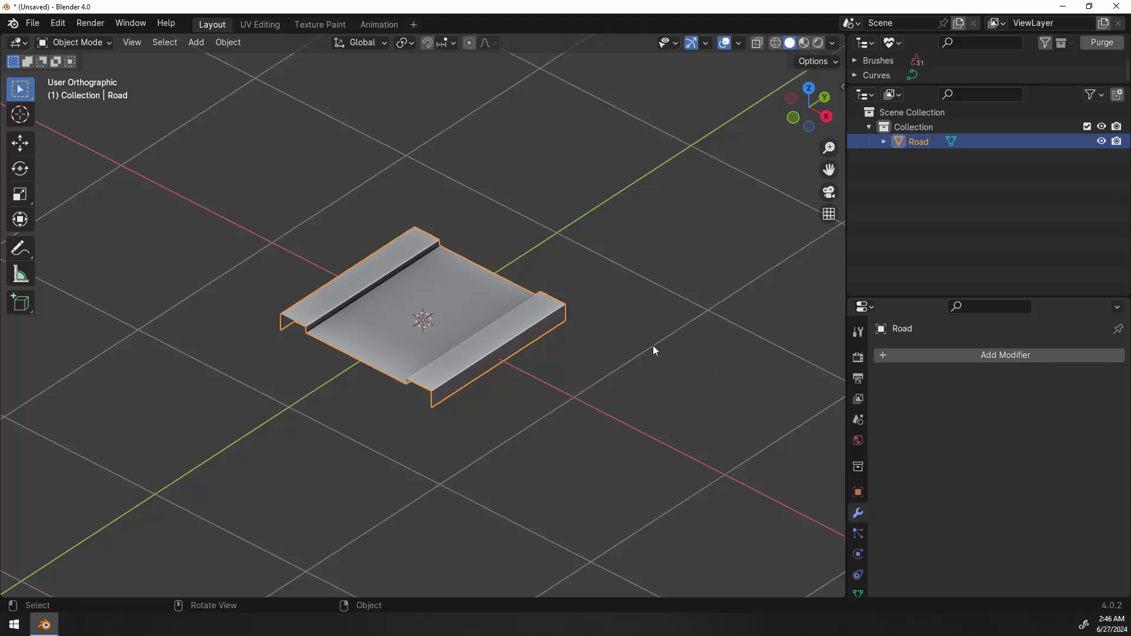
{"action": "key", "text": "shift+a"}
{"action": "mouse_move", "coordinate": [647, 349]}
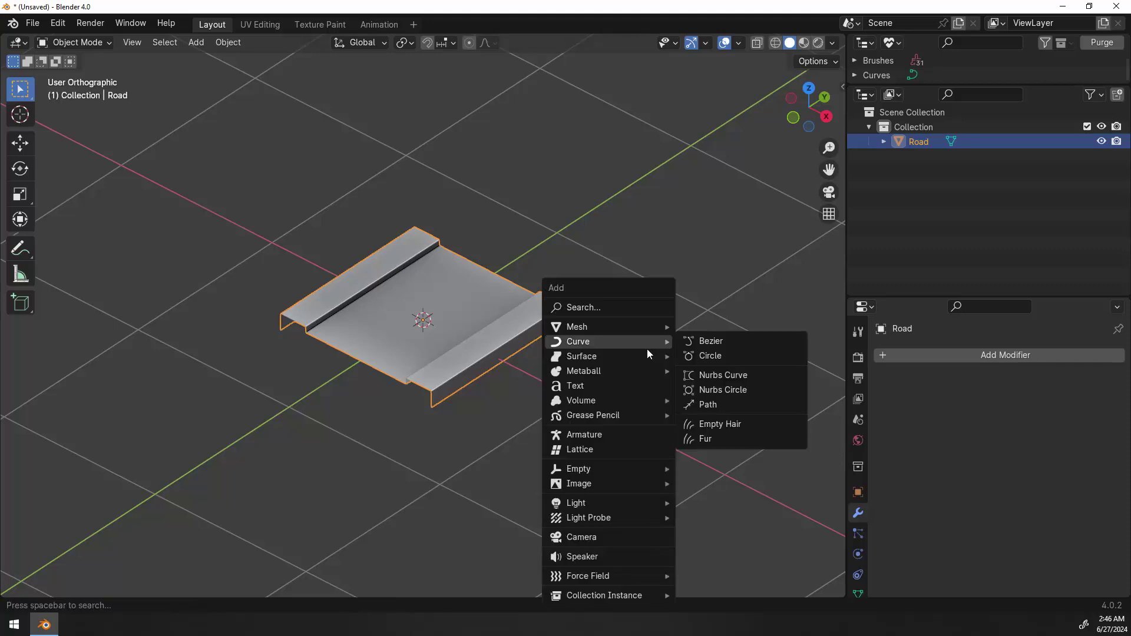
{"action": "left_click", "coordinate": [710, 405]}
{"action": "scroll", "coordinate": [603, 373], "scroll_direction": "down", "scroll_amount": 2}
{"action": "middle_click_drag", "start_coordinate": [603, 373], "coordinate": [602, 387]}
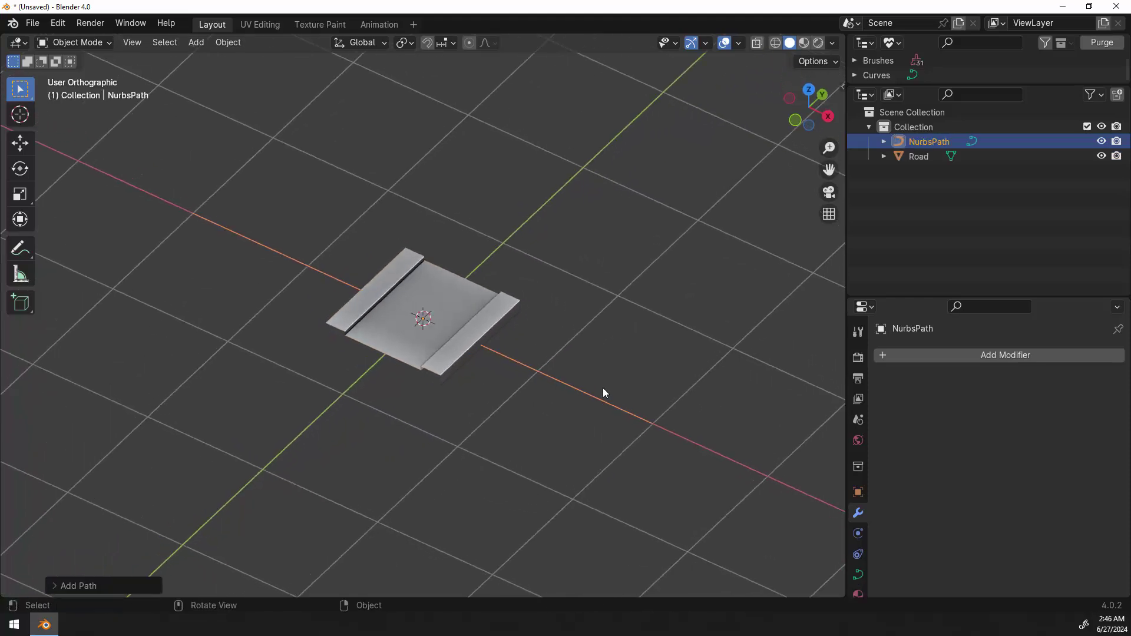
{"action": "key", "text": "KP_7"}
{"action": "scroll", "coordinate": [616, 352], "scroll_direction": "down", "scroll_amount": 2}
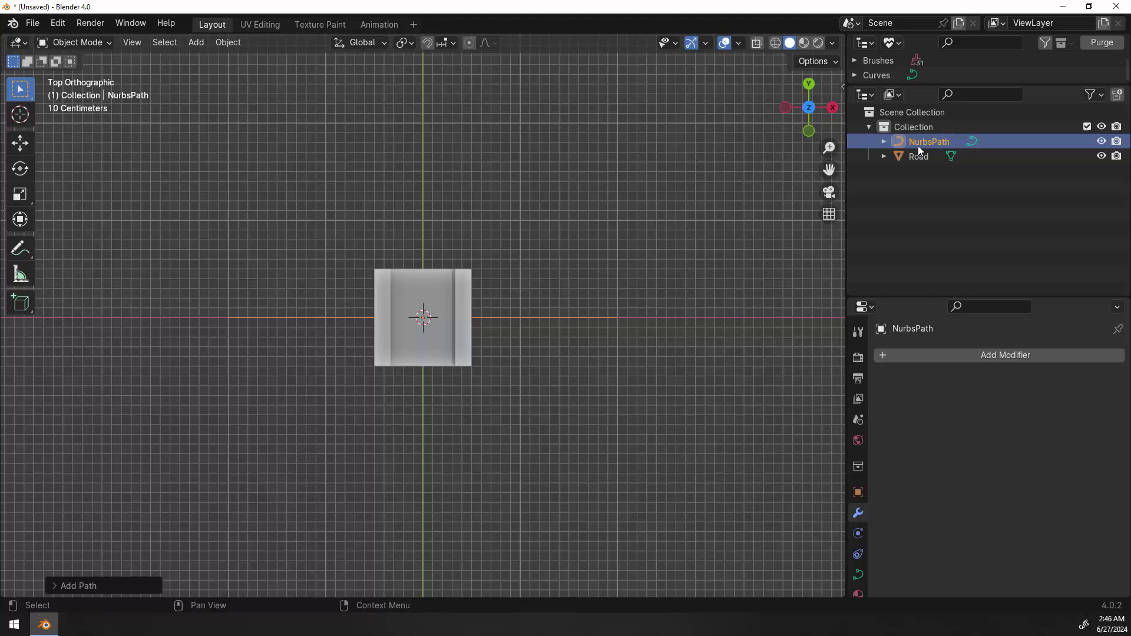
{"action": "key", "text": "Tab"}
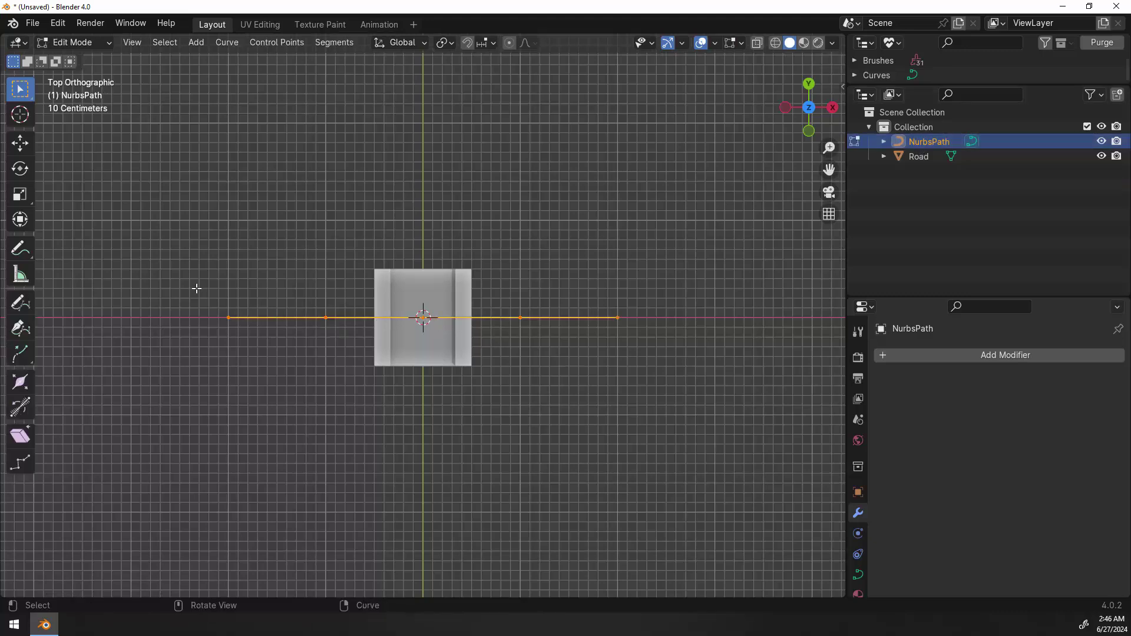
Step: Reposition the path's control points so the straight path becomes a wavy line running roughly along the Y axis
{"action": "left_click_drag", "start_coordinate": [196, 285], "coordinate": [411, 365]}
{"action": "key", "text": "g"}
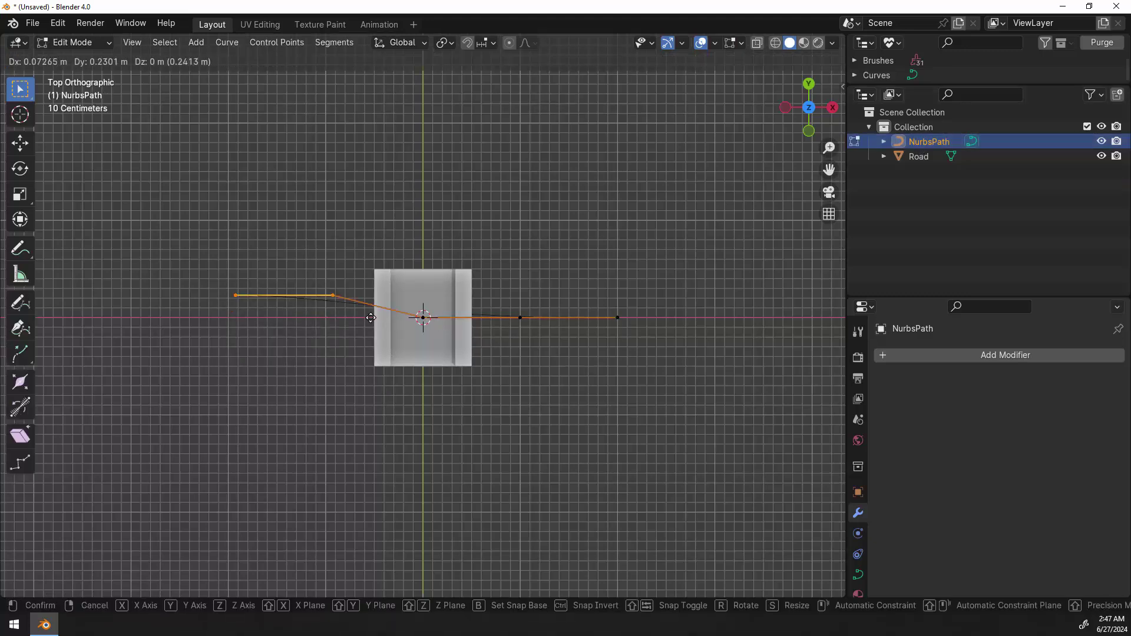
{"action": "left_click", "coordinate": [345, 281]}
{"action": "left_click_drag", "start_coordinate": [503, 269], "coordinate": [620, 359]}
{"action": "key", "text": "g"}
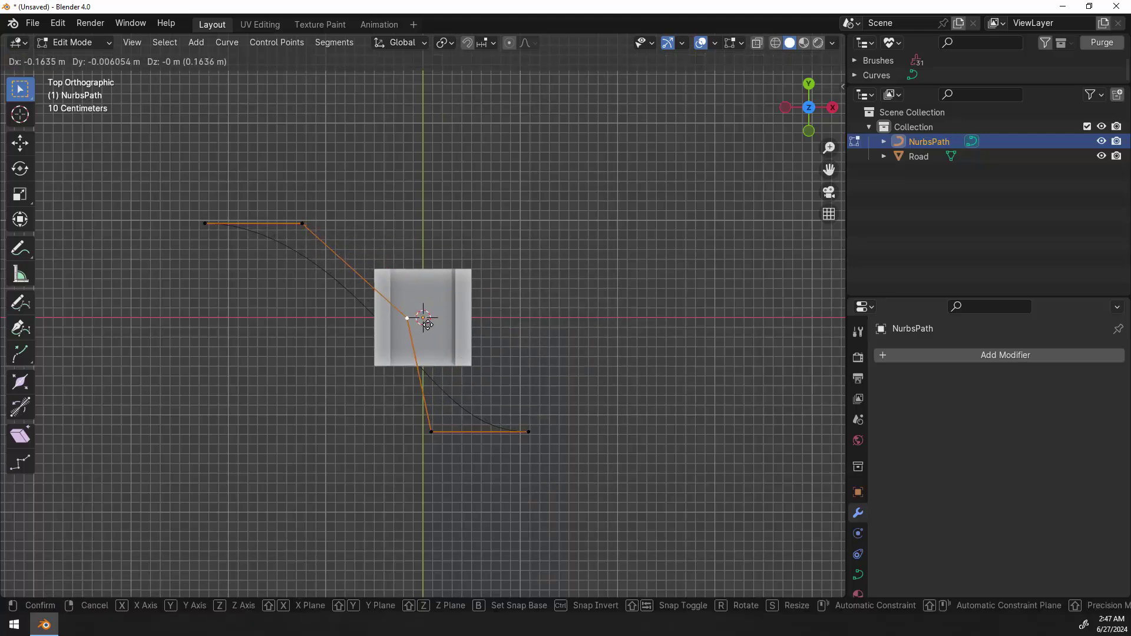
{"action": "left_click", "coordinate": [353, 129]}
{"action": "left_click", "coordinate": [528, 432]}
{"action": "key", "text": "g"}
{"action": "left_click", "coordinate": [343, 501]}
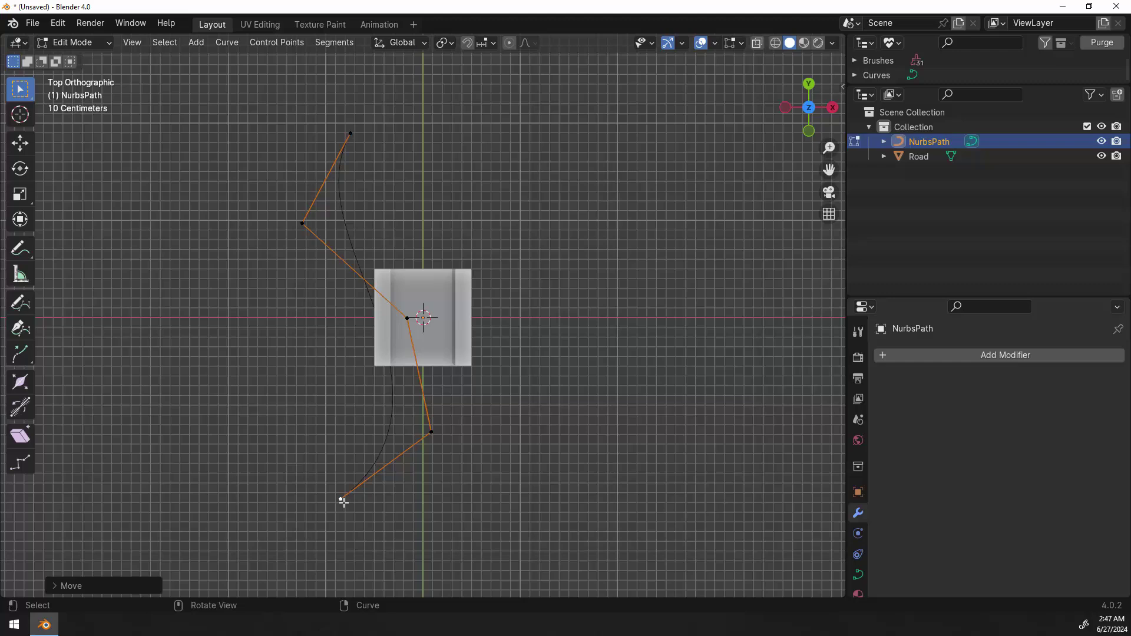
Step: Extrude the path's lower end downward and around toward positive X to form the bottom bend of the track
{"action": "scroll", "coordinate": [371, 504], "scroll_direction": "down", "scroll_amount": 3}
{"action": "key", "text": "e"}
{"action": "left_click", "coordinate": [365, 573]}
{"action": "key", "text": "e"}
{"action": "left_click", "coordinate": [445, 564]}
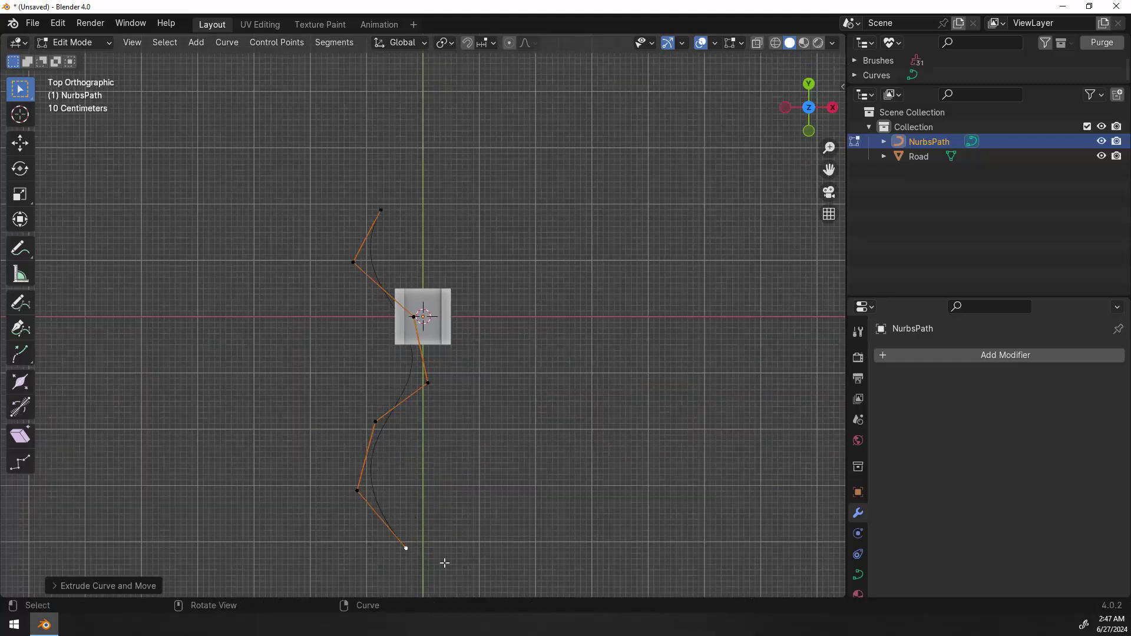
{"action": "key", "text": "e"}
{"action": "left_click", "coordinate": [567, 543]}
Step: Extrude further points up the opposite side and over the top, and close the curve into a loop
{"action": "key", "text": "e"}
{"action": "left_click", "coordinate": [651, 421]}
{"action": "key", "text": "e"}
{"action": "left_click", "coordinate": [639, 351]}
{"action": "key", "text": "e"}
{"action": "left_click", "coordinate": [562, 292]}
{"action": "key", "text": "e"}
{"action": "left_click", "coordinate": [558, 213]}
{"action": "key", "text": "e"}
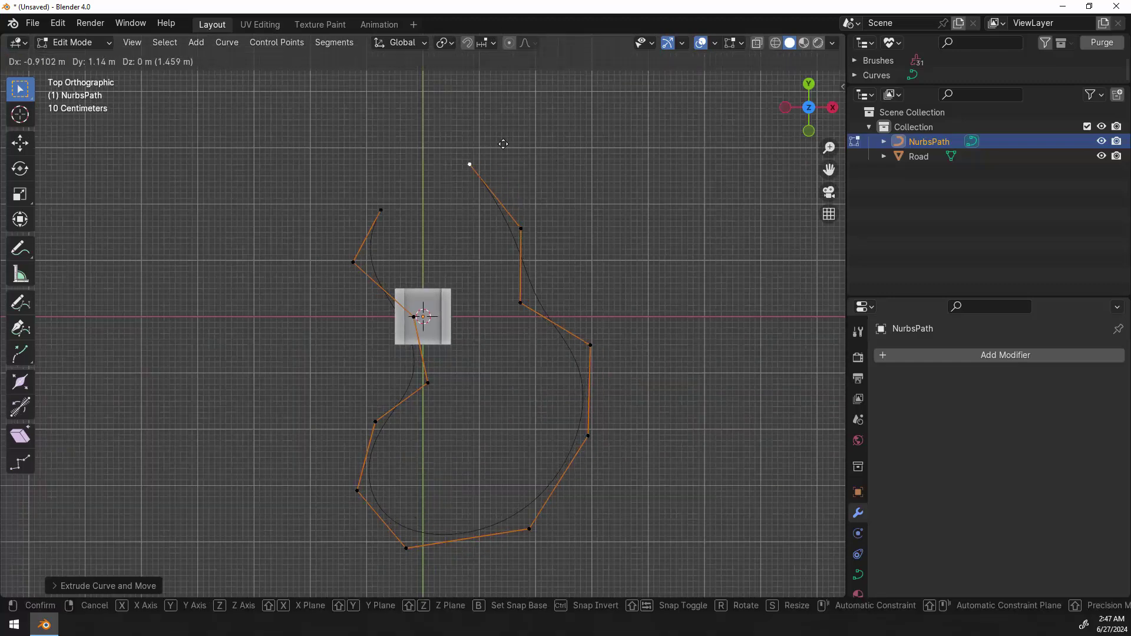
{"action": "left_click", "coordinate": [504, 142]}
{"action": "key", "text": "e"}
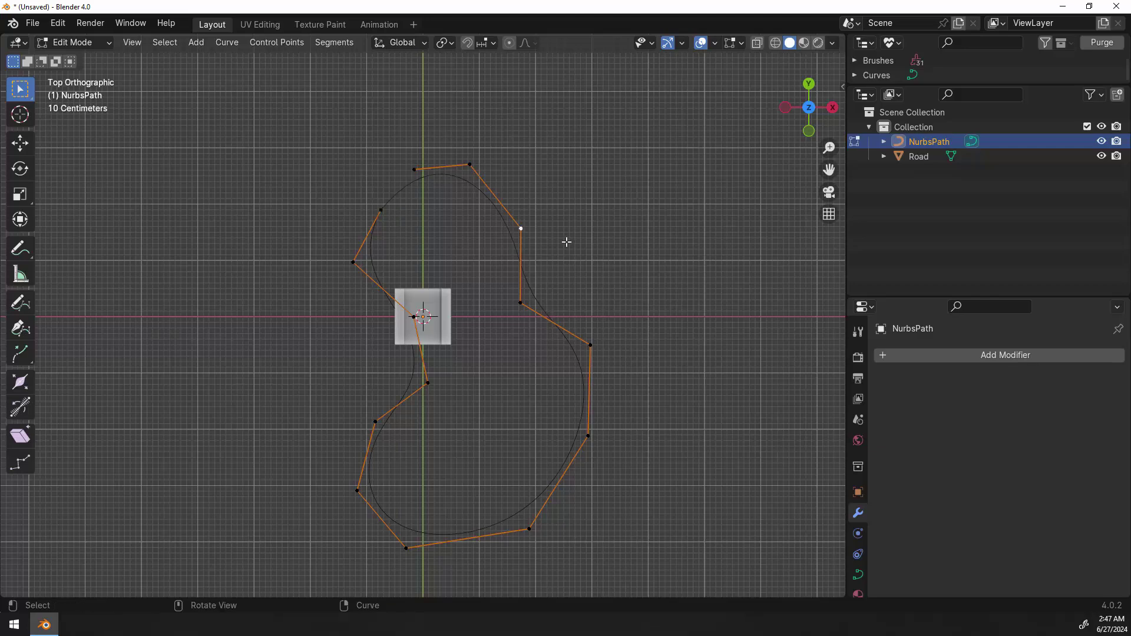
Step: Move the control points of the loop's upper bend to widen and smooth it
{"action": "key", "text": "g"}
{"action": "left_click", "coordinate": [591, 233]}
{"action": "left_click_drag", "start_coordinate": [381, 210], "coordinate": [377, 208]}
{"action": "left_click", "coordinate": [384, 261]}
{"action": "left_click_drag", "start_coordinate": [384, 261], "coordinate": [384, 257]}
{"action": "left_click_drag", "start_coordinate": [414, 170], "coordinate": [422, 168]}
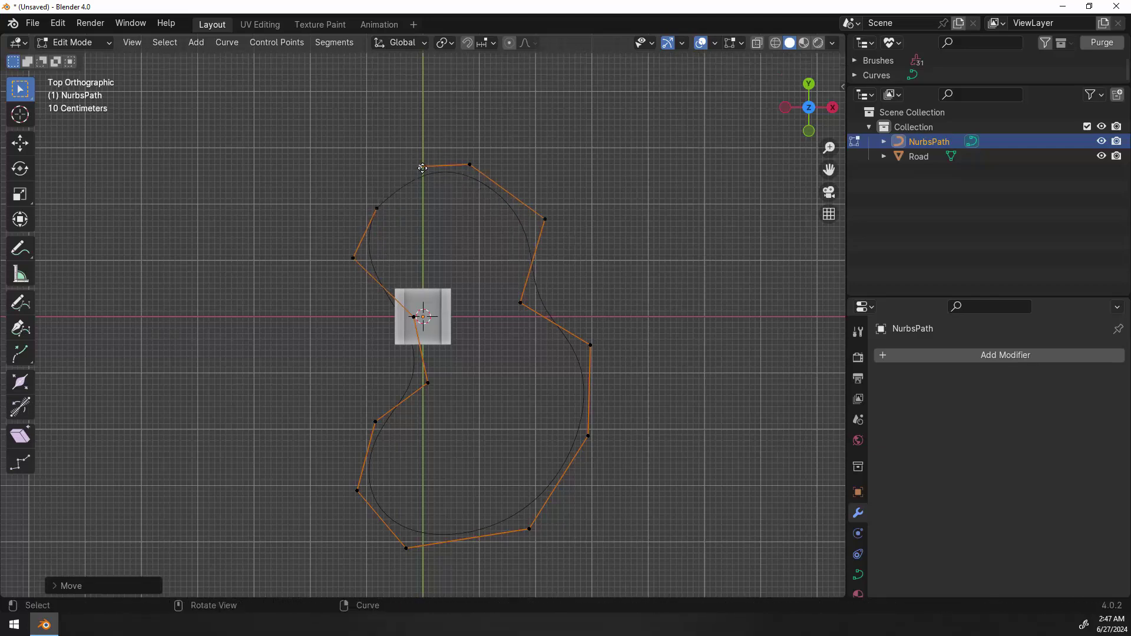
Step: Adjust the control points around the waist, lower bend and top of the loop to smooth the track outline
{"action": "left_click_drag", "start_coordinate": [520, 303], "coordinate": [509, 316]}
{"action": "left_click_drag", "start_coordinate": [590, 345], "coordinate": [600, 355]}
{"action": "left_click_drag", "start_coordinate": [587, 436], "coordinate": [604, 483]}
{"action": "left_click_drag", "start_coordinate": [529, 529], "coordinate": [533, 555]}
{"action": "left_click_drag", "start_coordinate": [357, 491], "coordinate": [354, 490]}
{"action": "left_click_drag", "start_coordinate": [375, 421], "coordinate": [364, 416]}
{"action": "left_click_drag", "start_coordinate": [414, 317], "coordinate": [420, 316]}
{"action": "left_click_drag", "start_coordinate": [353, 258], "coordinate": [344, 260]}
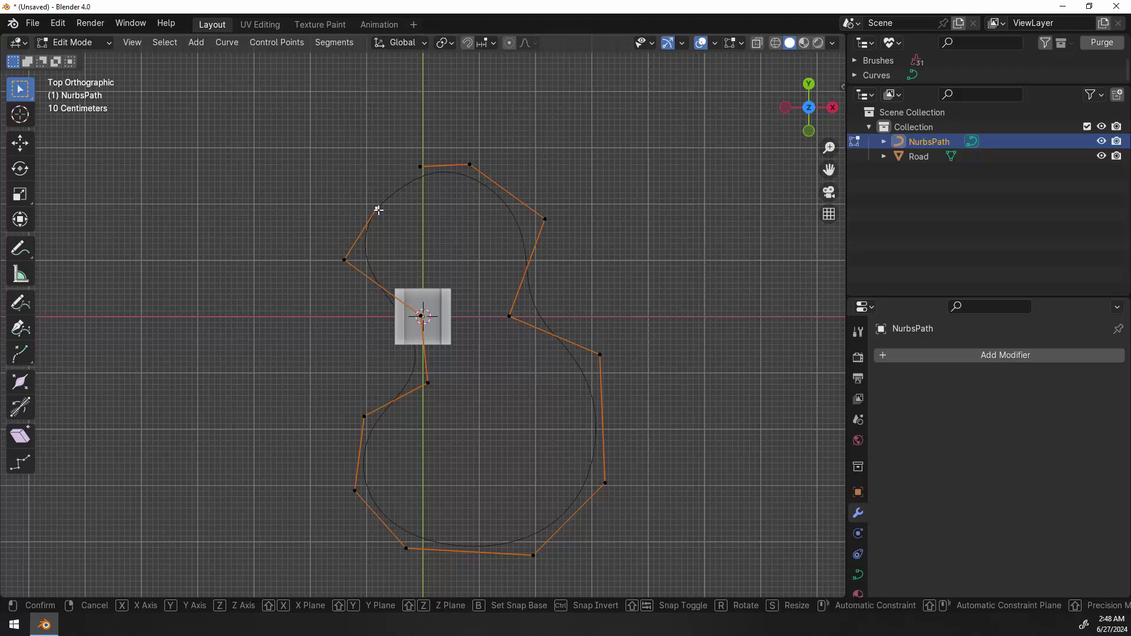
{"action": "left_click_drag", "start_coordinate": [378, 210], "coordinate": [372, 202]}
{"action": "left_click_drag", "start_coordinate": [412, 171], "coordinate": [406, 163]}
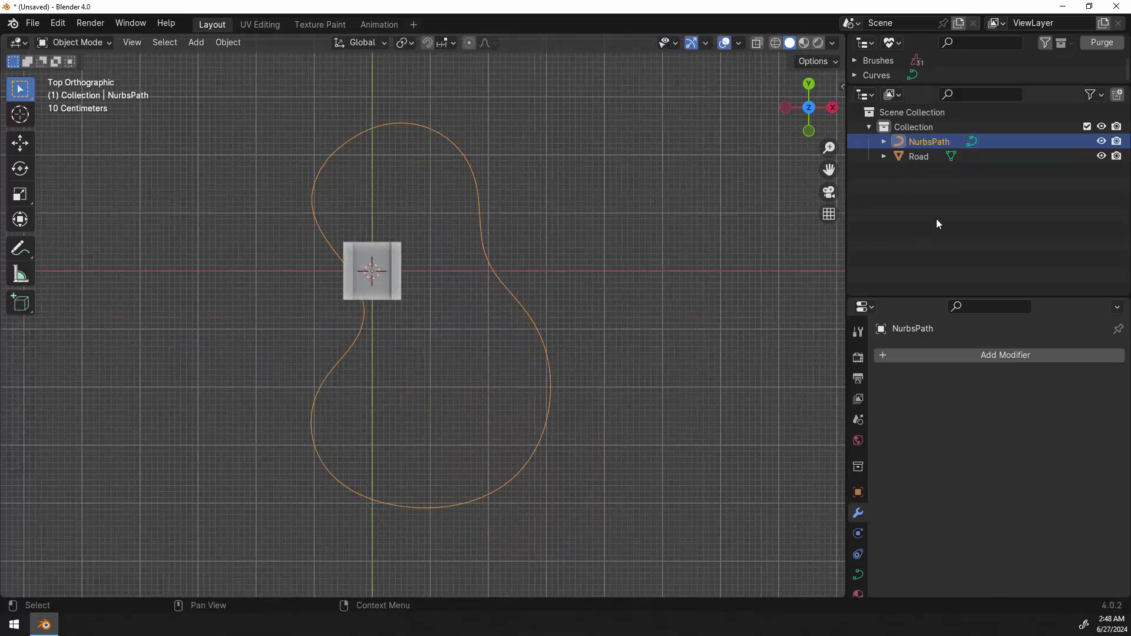
Step: Select the Road object in Object Mode and add an Array modifier to it
{"action": "left_click", "coordinate": [920, 157]}
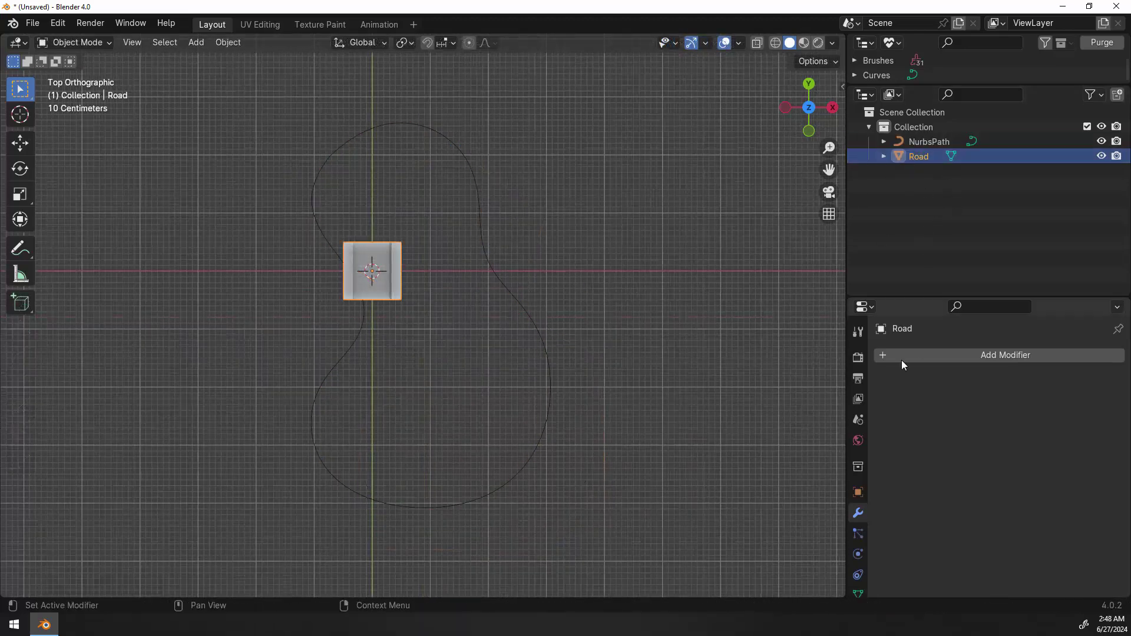
{"action": "left_click", "coordinate": [945, 357]}
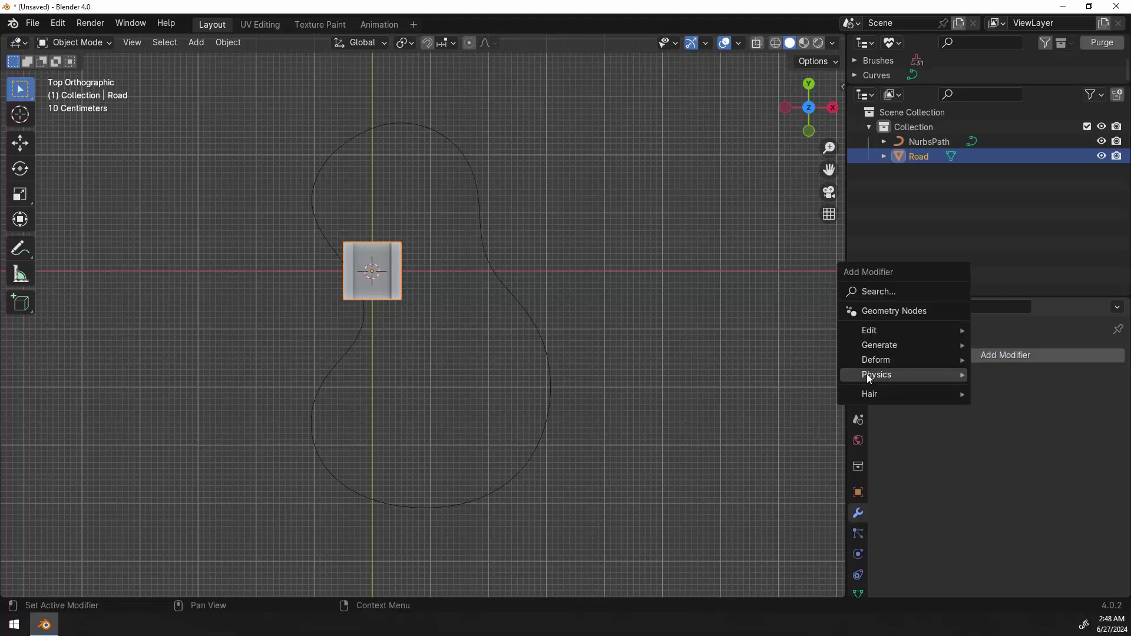
{"action": "mouse_move", "coordinate": [892, 343]}
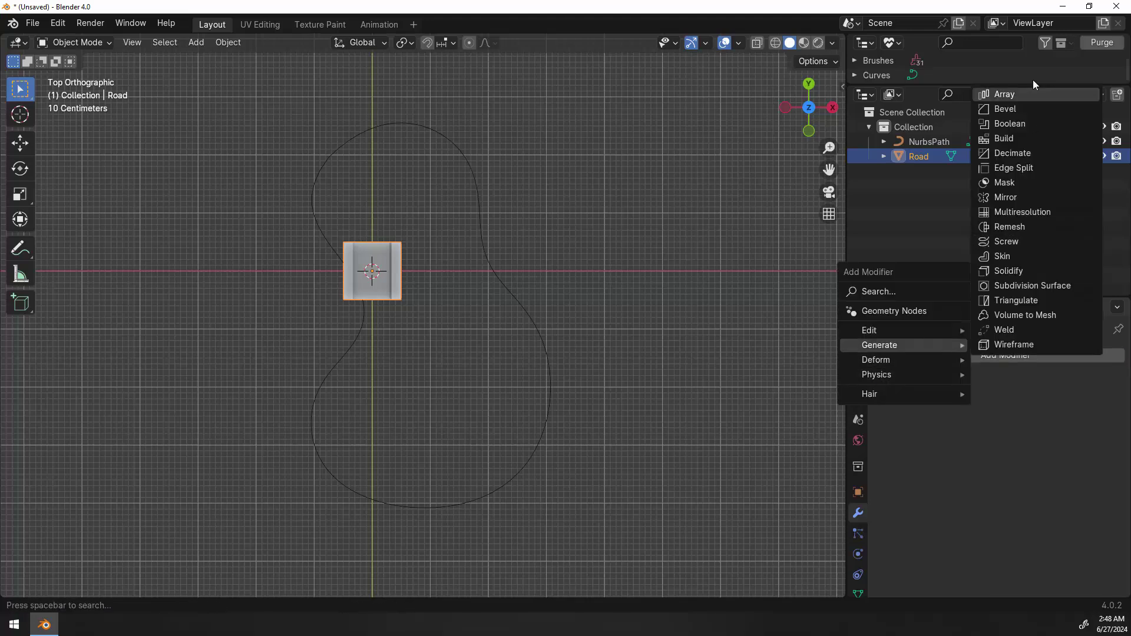
{"action": "left_click", "coordinate": [1017, 93]}
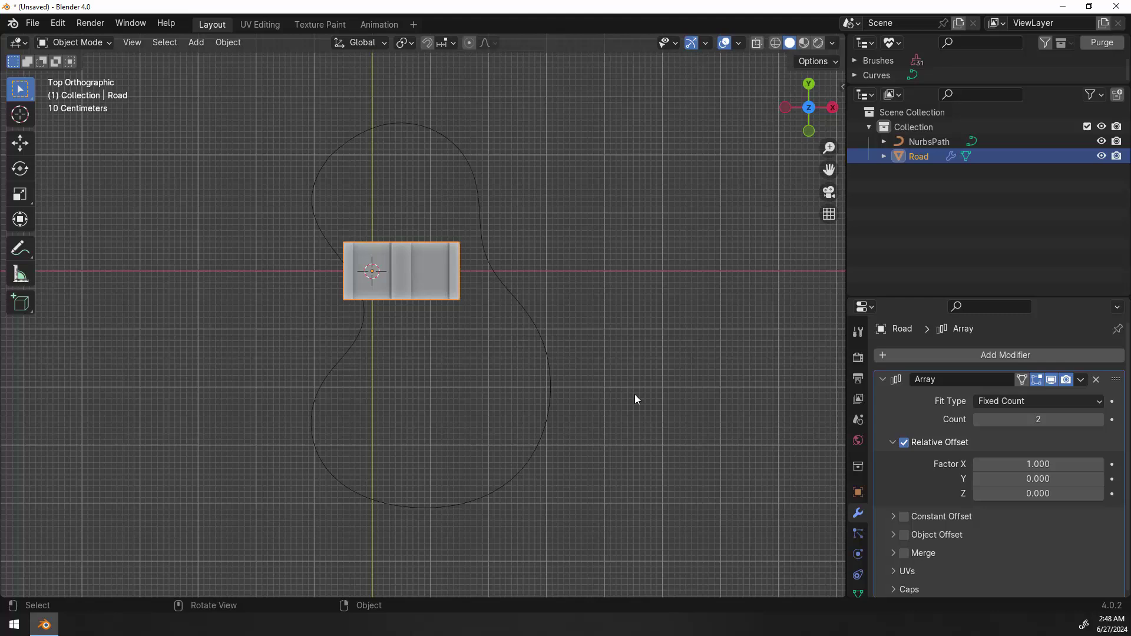
Step: Set the Array's relative offset to 0 on X and 1 on Y
{"action": "left_click", "coordinate": [1038, 464]}
{"action": "type", "text": "0"}
{"action": "key", "text": "Tab"}
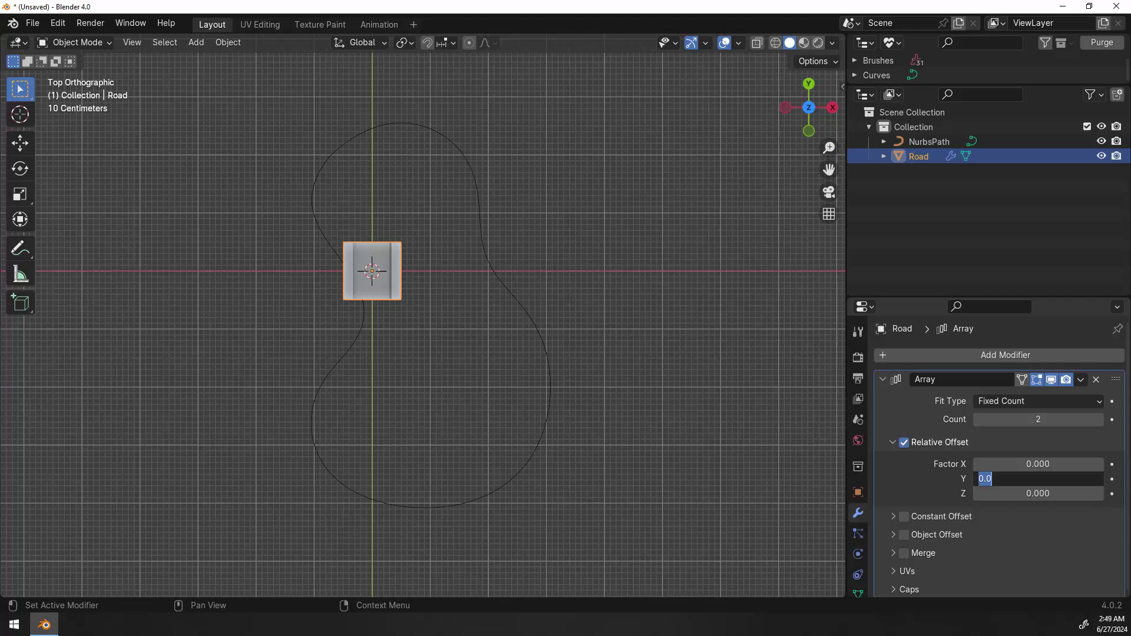
{"action": "type", "text": "1"}
{"action": "key", "text": "Return"}
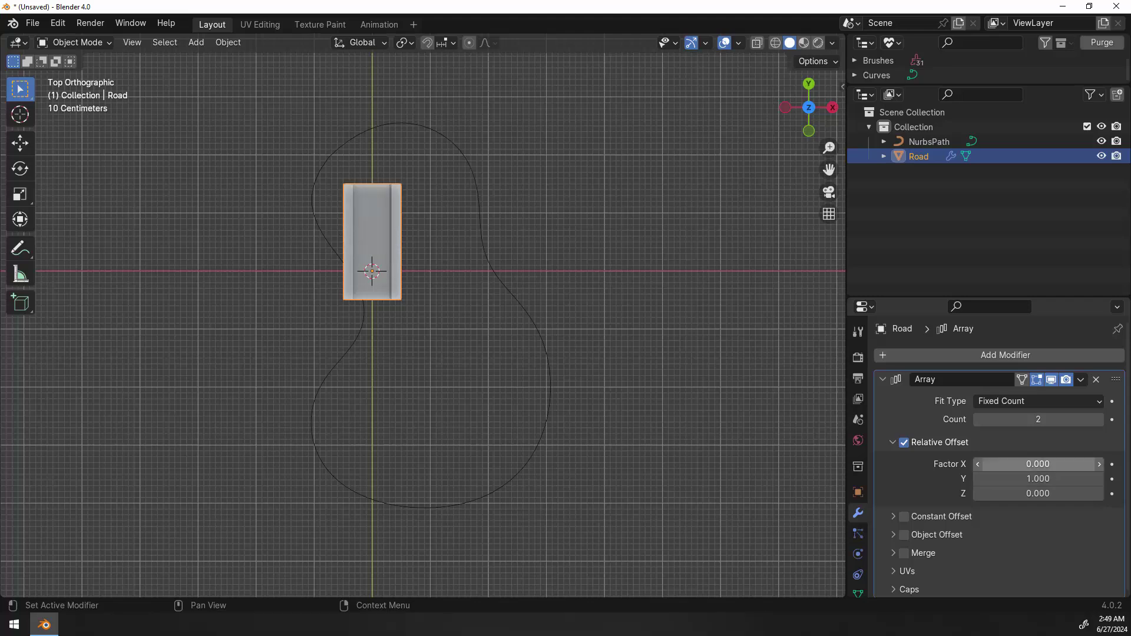
Step: Raise the Array's count to 11 and collapse its settings
{"action": "left_click_drag", "start_coordinate": [1038, 419], "coordinate": [1090, 420]}
{"action": "scroll", "coordinate": [616, 409], "scroll_direction": "down", "scroll_amount": 7}
{"action": "scroll", "coordinate": [622, 431], "scroll_direction": "up", "scroll_amount": 6}
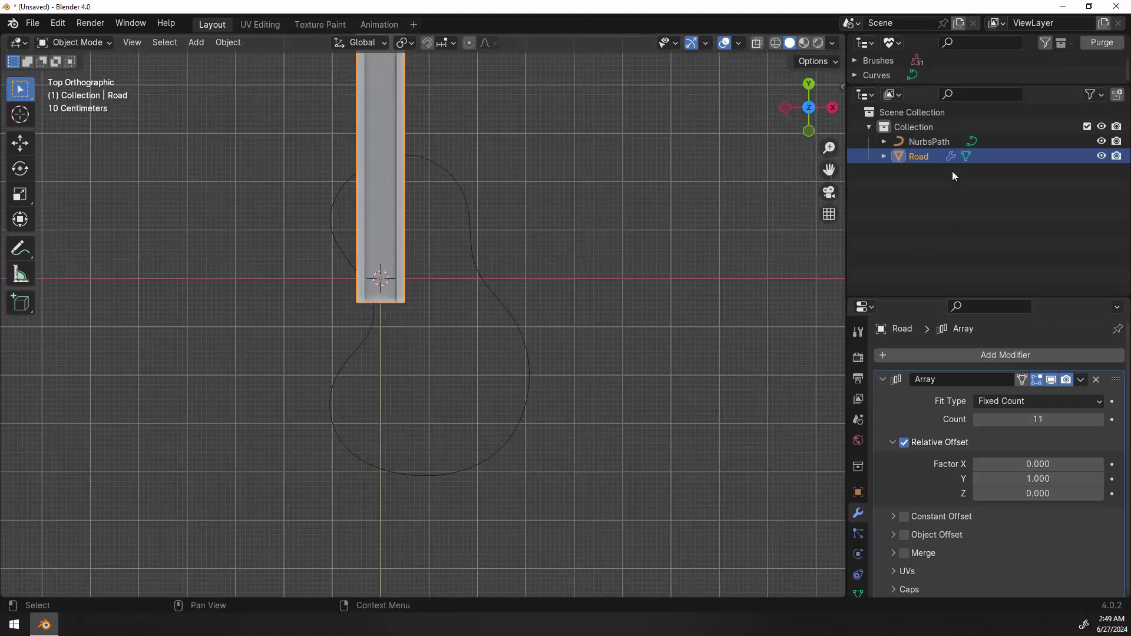
{"action": "left_click", "coordinate": [882, 382]}
Step: Add a Curve modifier to the Road and set NurbsPath as its curve object
{"action": "left_click", "coordinate": [950, 357]}
{"action": "mouse_move", "coordinate": [928, 366]}
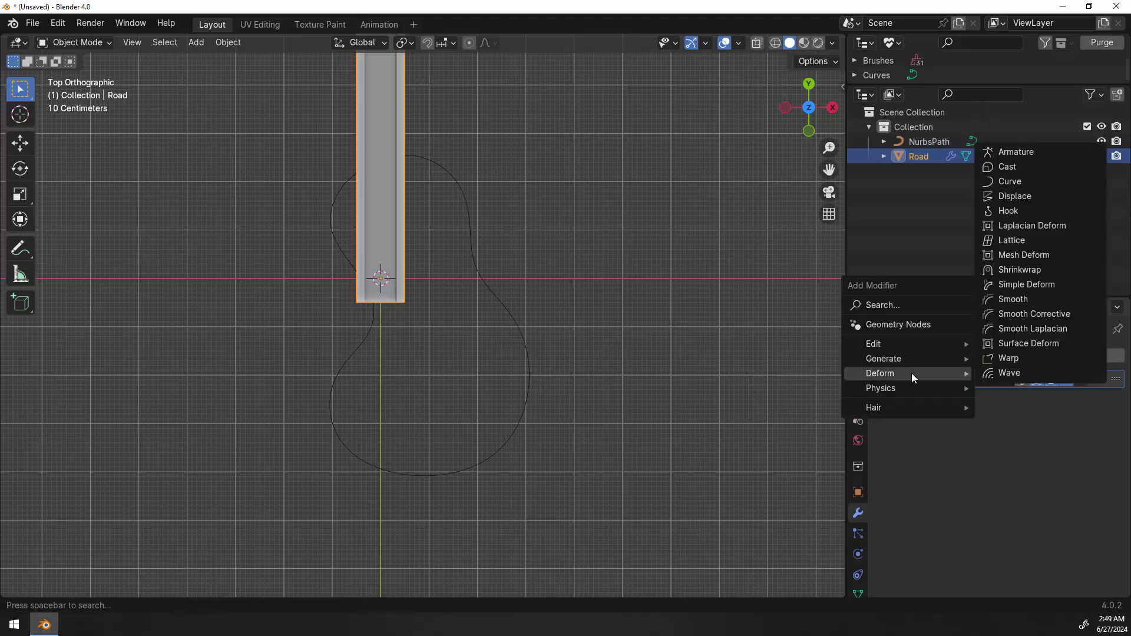
{"action": "left_click", "coordinate": [1029, 180]}
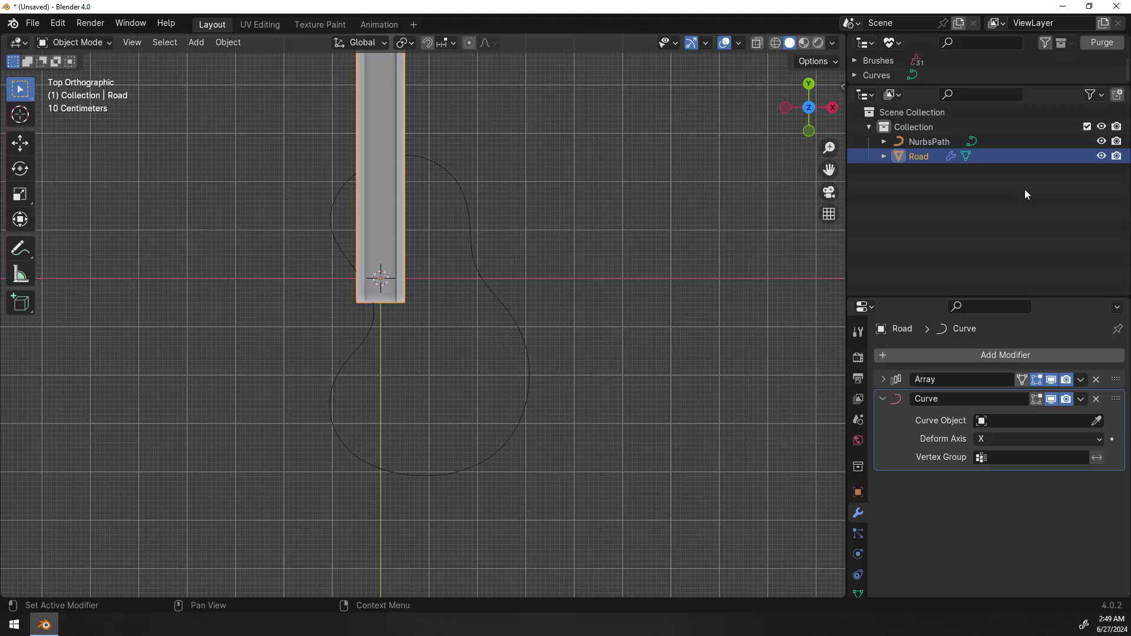
{"action": "left_click", "coordinate": [1097, 421]}
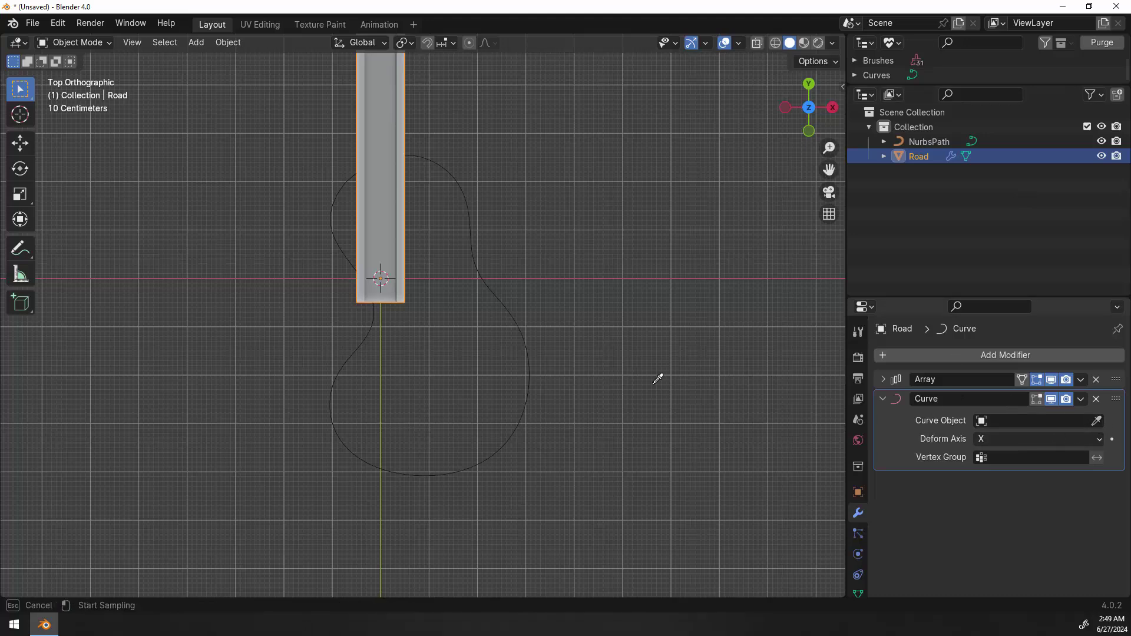
{"action": "left_click", "coordinate": [538, 367]}
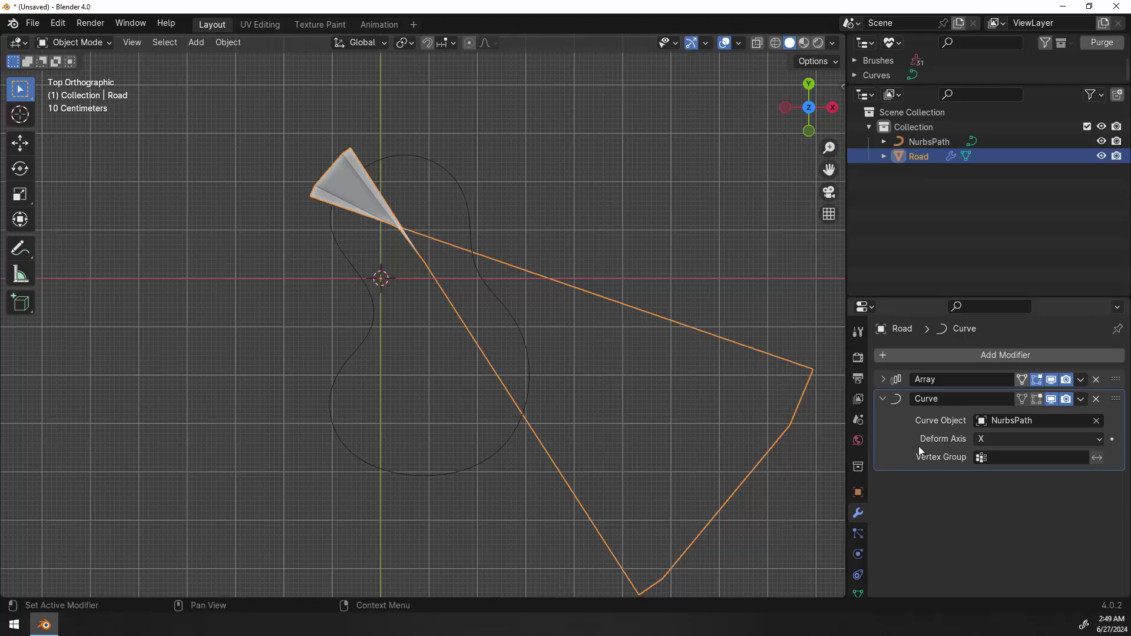
Step: Try Y and -Y as the Curve modifier's deform axis and inspect the road from several angles
{"action": "left_click", "coordinate": [983, 438]}
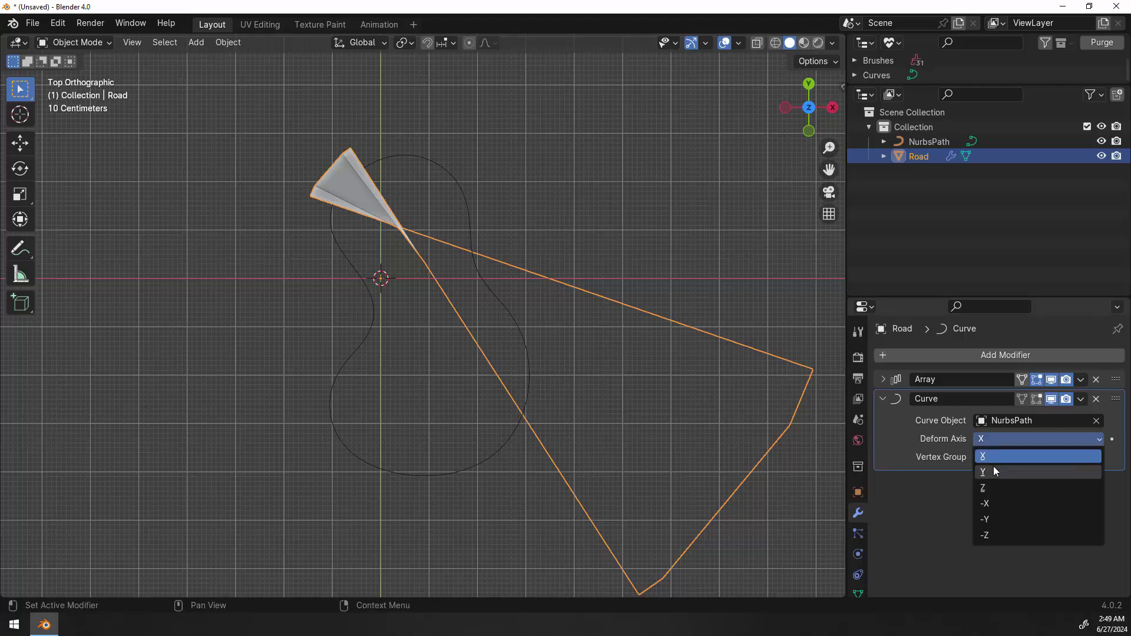
{"action": "left_click", "coordinate": [993, 471]}
{"action": "middle_click_drag", "start_coordinate": [566, 437], "coordinate": [418, 332]}
{"action": "left_click", "coordinate": [980, 441]}
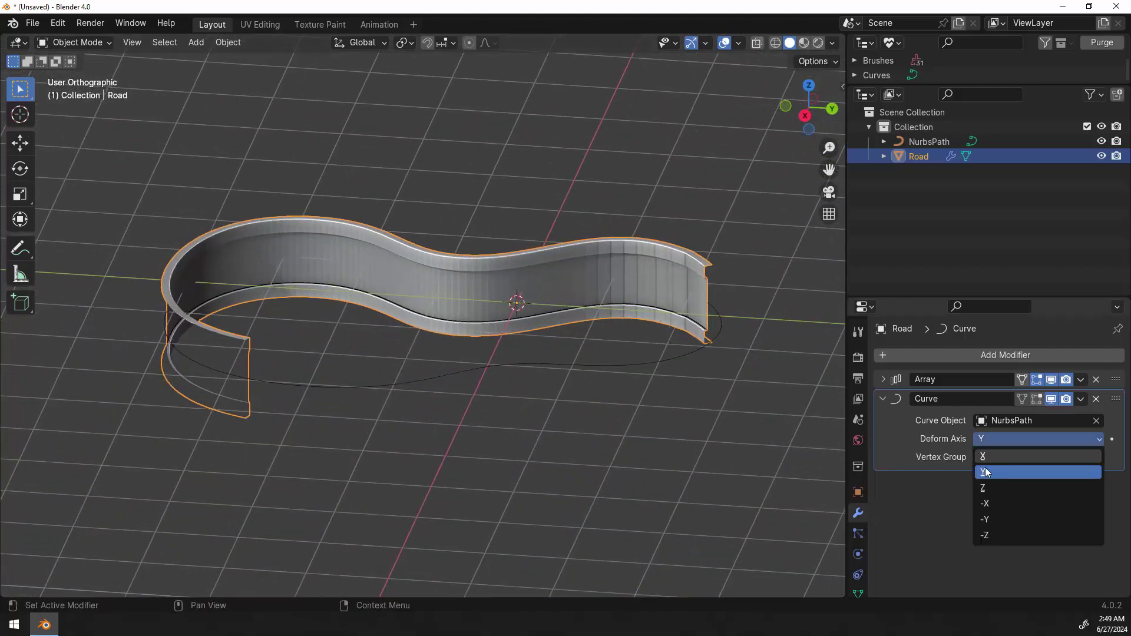
{"action": "left_click", "coordinate": [968, 517]}
{"action": "middle_click_drag", "start_coordinate": [419, 448], "coordinate": [488, 281]}
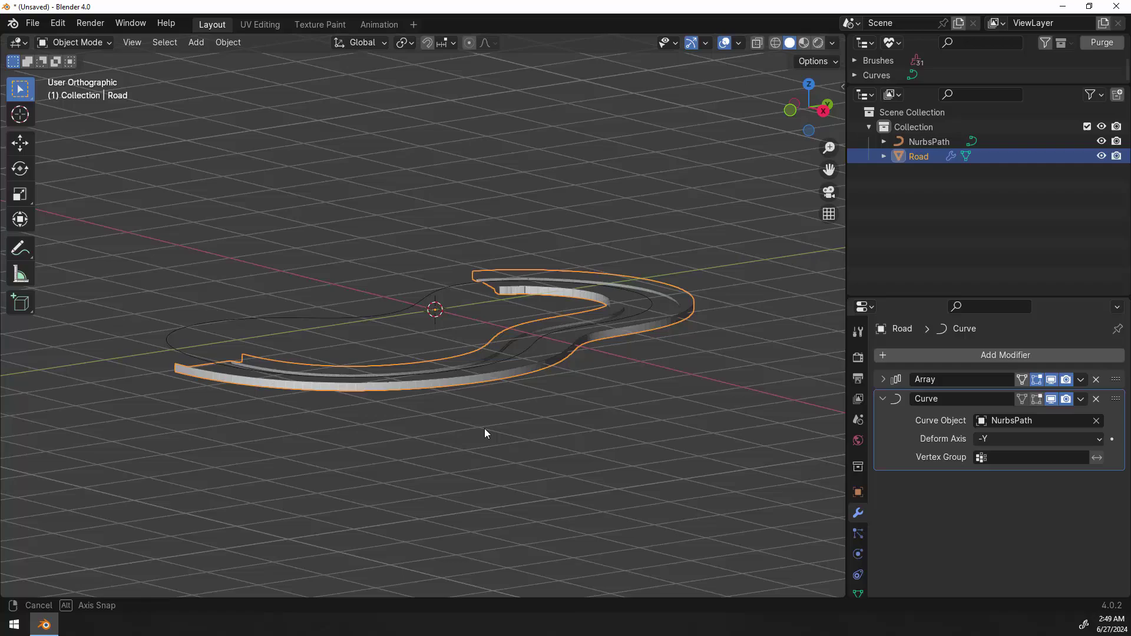
{"action": "middle_click_drag", "start_coordinate": [484, 433], "coordinate": [559, 438]}
Step: Try -Z, X and -X as the Curve modifier's deform axis, ending on X
{"action": "left_click", "coordinate": [983, 439]}
{"action": "left_click", "coordinate": [982, 533]}
{"action": "middle_click_drag", "start_coordinate": [550, 347], "coordinate": [497, 342]}
{"action": "left_click", "coordinate": [1007, 443]}
{"action": "middle_click_drag", "start_coordinate": [548, 438], "coordinate": [502, 290]}
{"action": "left_click", "coordinate": [1001, 439]}
{"action": "left_click", "coordinate": [983, 457]}
{"action": "left_click", "coordinate": [1002, 438]}
{"action": "left_click", "coordinate": [992, 503]}
{"action": "left_click", "coordinate": [997, 440]}
{"action": "left_click", "coordinate": [982, 457]}
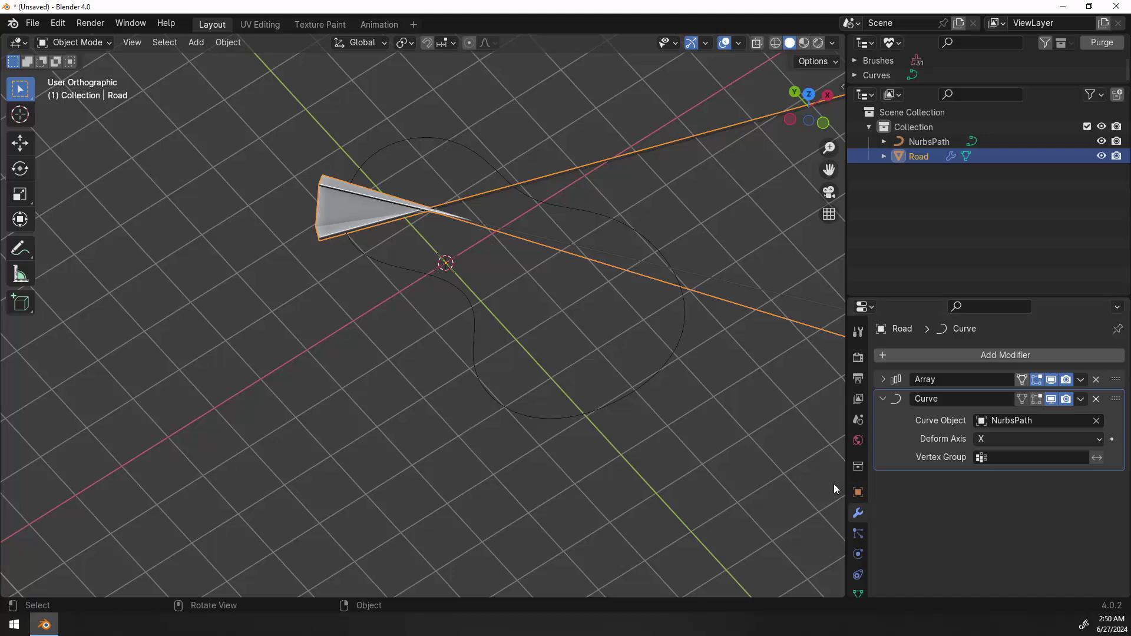
Step: Set the Array's relative offset to 0 on Y and 1 on X
{"action": "left_click", "coordinate": [883, 379]}
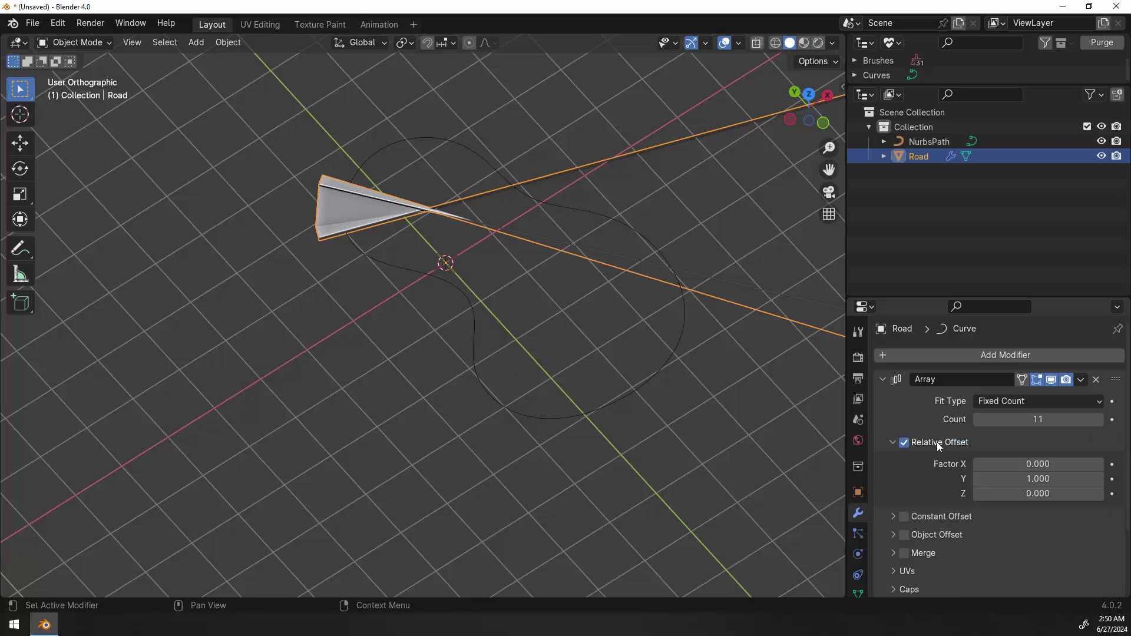
{"action": "scroll", "coordinate": [957, 465], "scroll_direction": "down", "scroll_amount": 3}
{"action": "left_click", "coordinate": [1043, 419]}
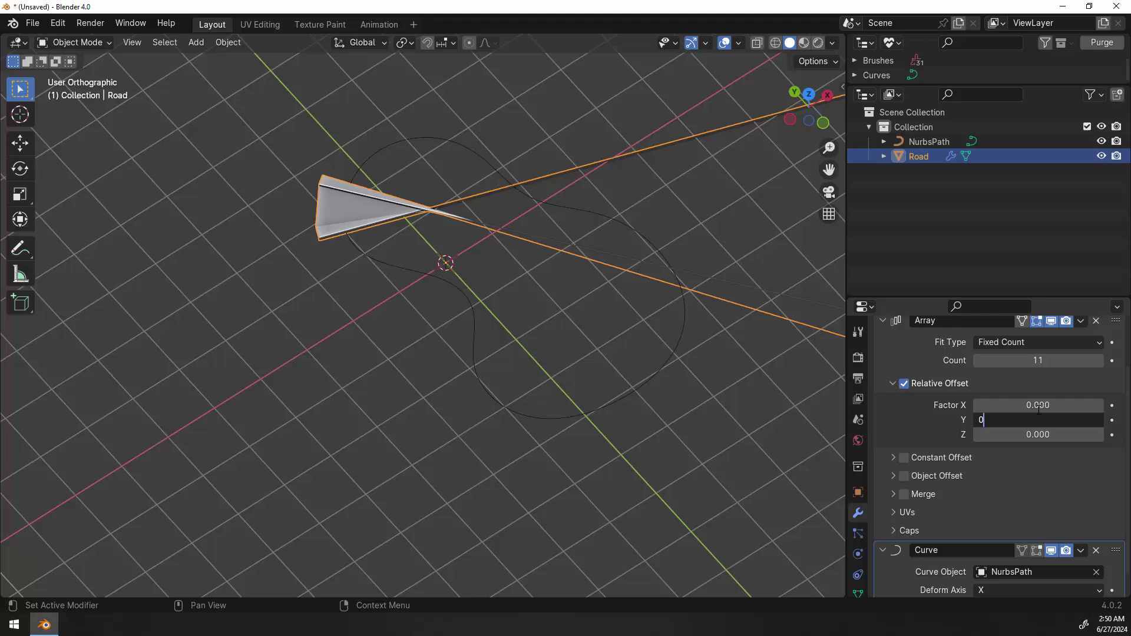
{"action": "type", "text": "0"}
{"action": "key", "text": "Return"}
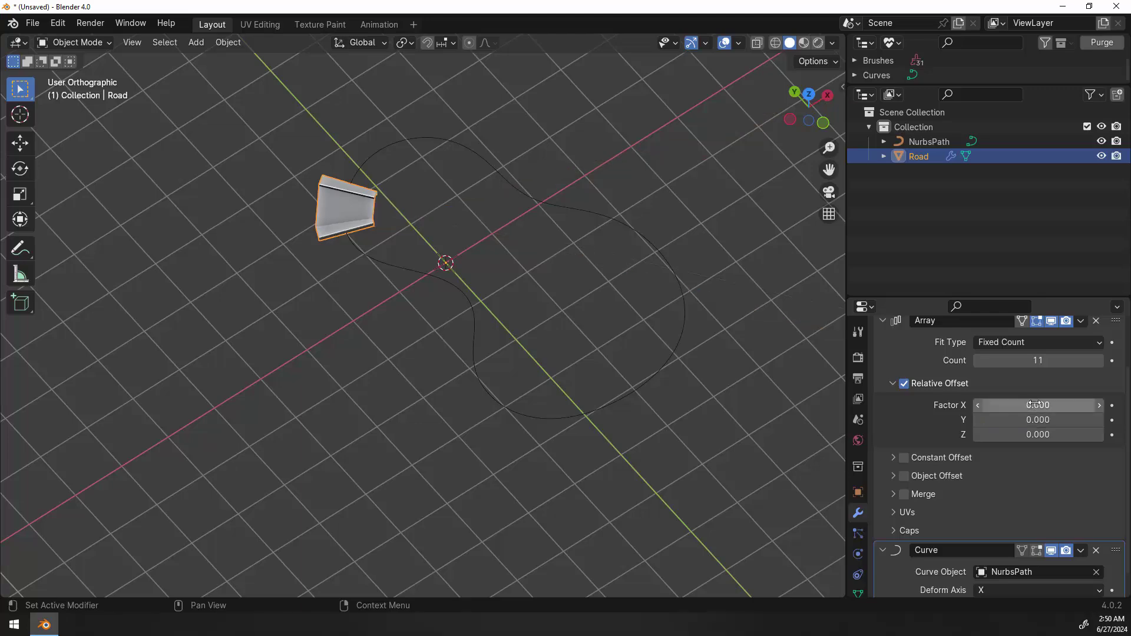
{"action": "left_click", "coordinate": [1035, 405]}
{"action": "type", "text": "1"}
{"action": "key", "text": "Return"}
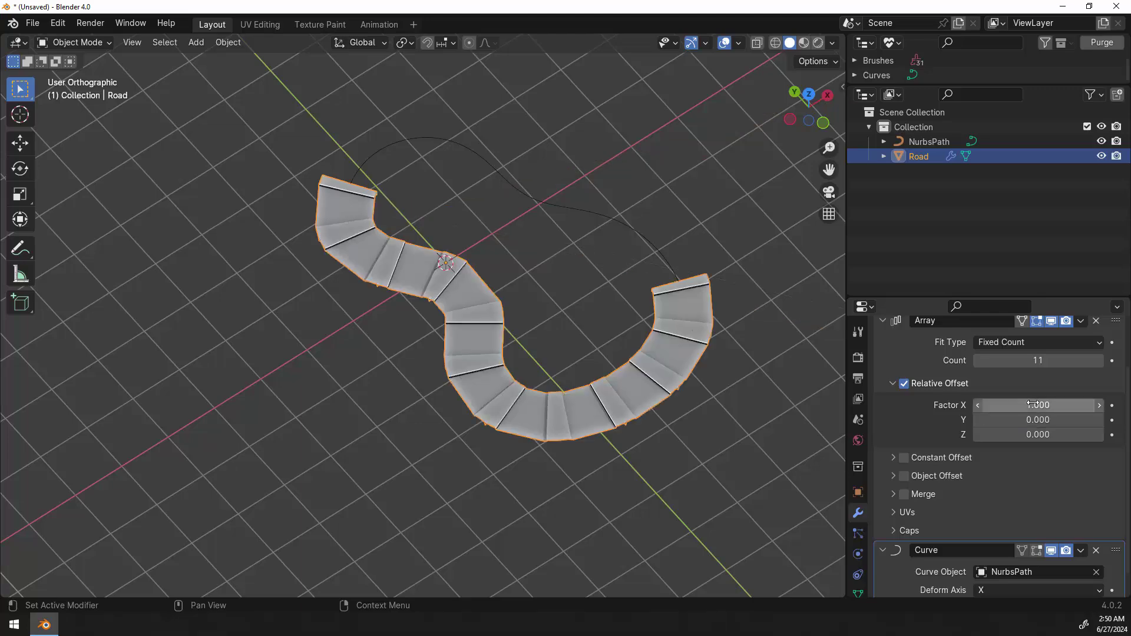
Step: Rotate the Road mesh by 90 degrees in Edit Mode from the top view and check how it follows the path
{"action": "middle_click_drag", "start_coordinate": [734, 389], "coordinate": [685, 394]}
{"action": "key", "text": "Tab"}
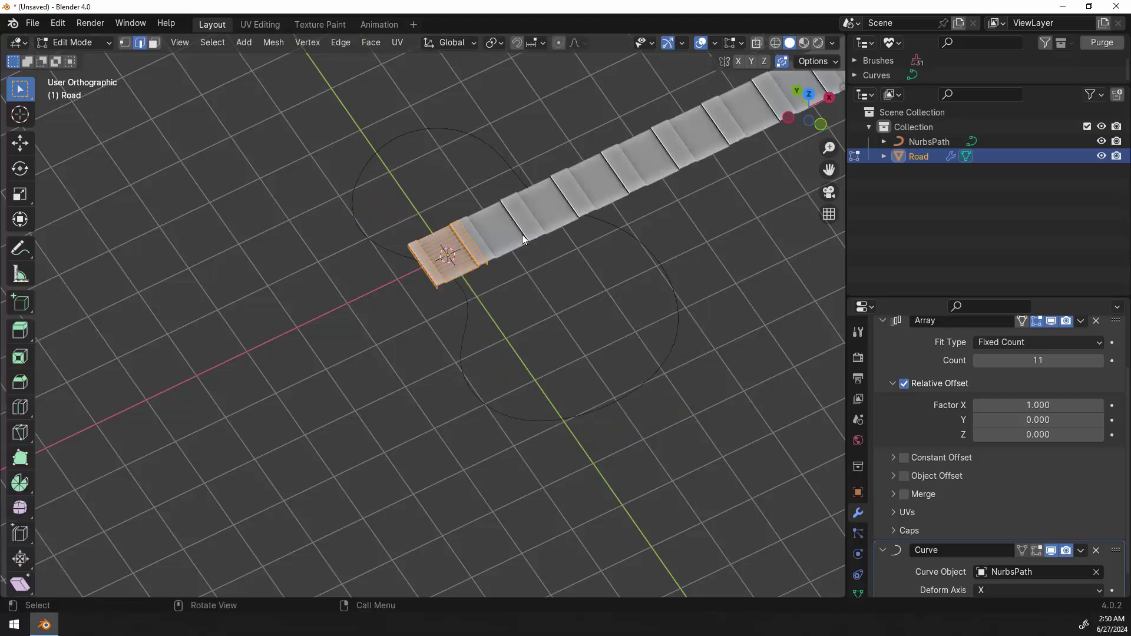
{"action": "key", "text": "KP_7"}
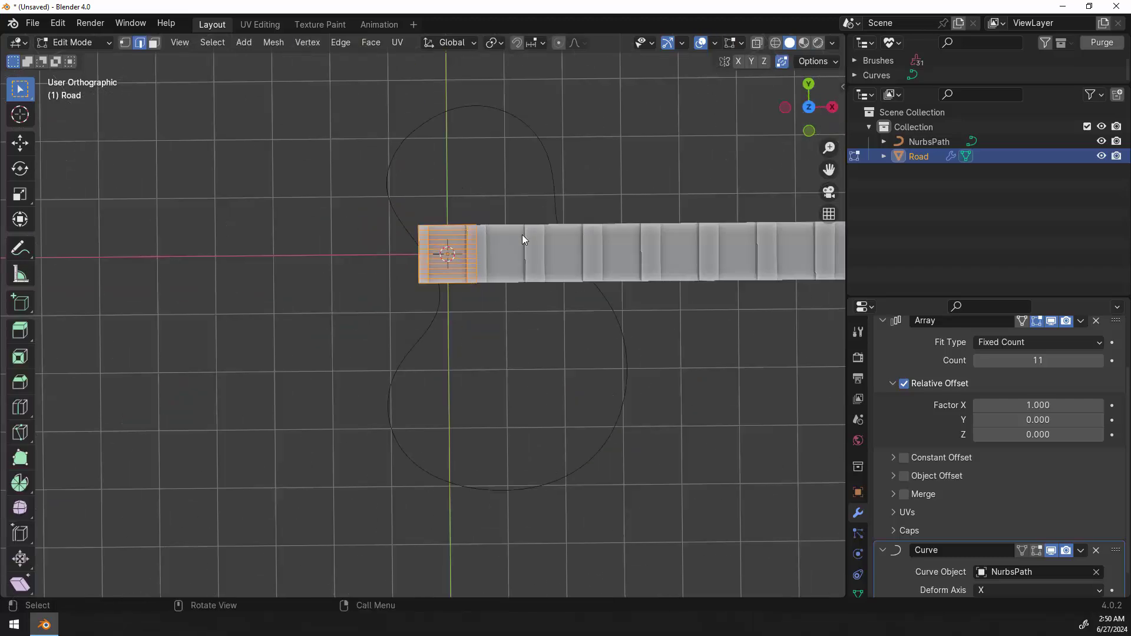
{"action": "type", "text": "r90"}
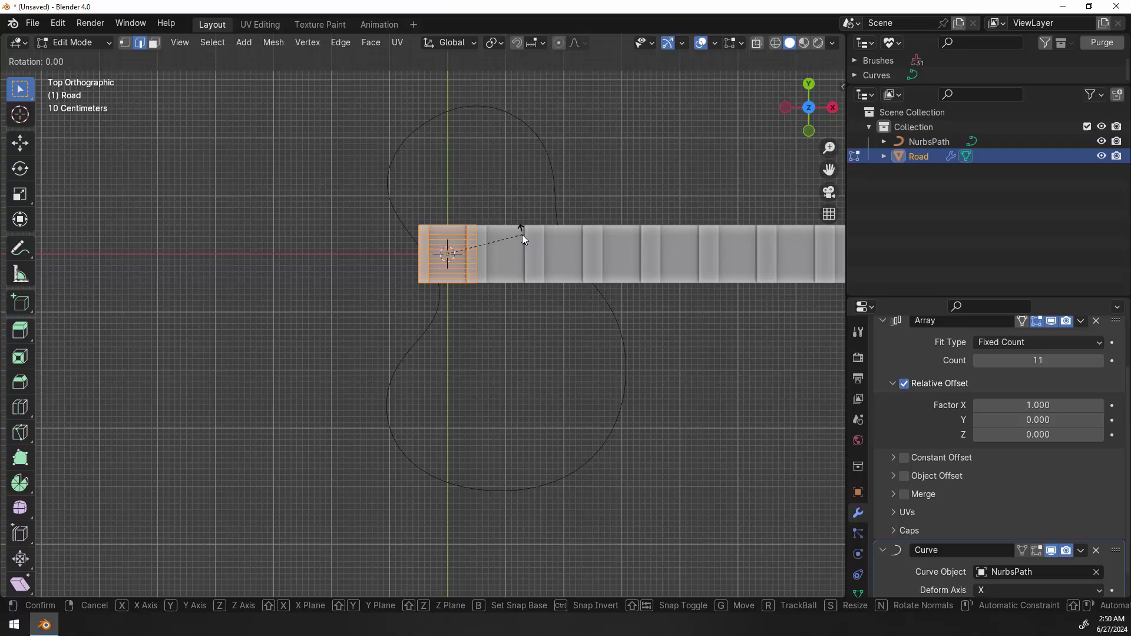
{"action": "key", "text": "Return"}
{"action": "scroll", "coordinate": [522, 234], "scroll_direction": "down", "scroll_amount": 3}
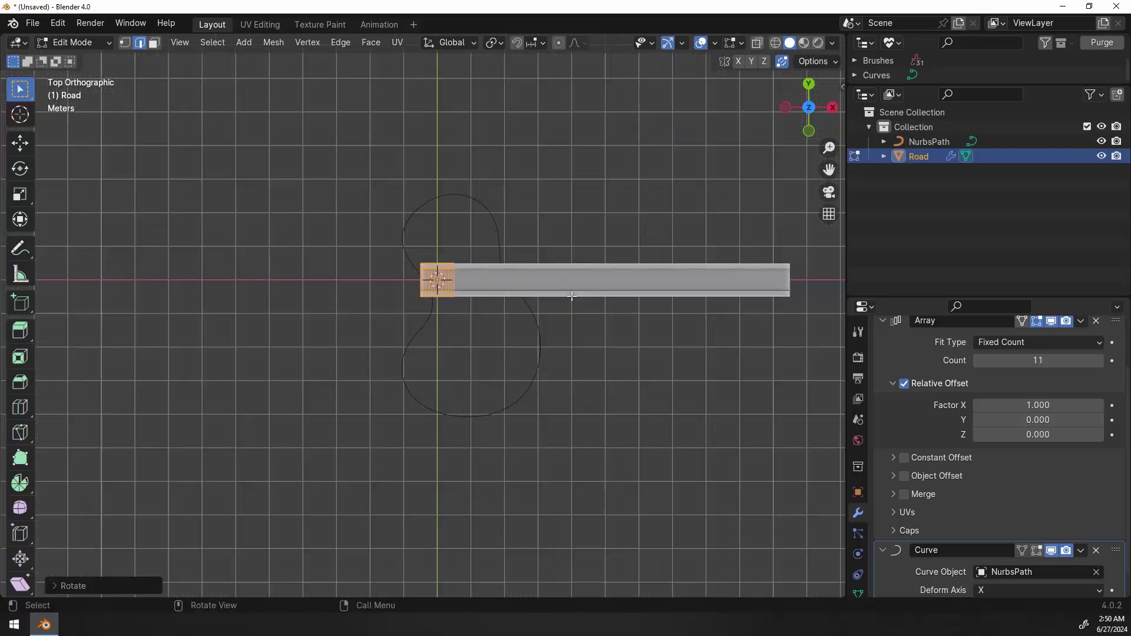
{"action": "key", "text": "Tab"}
{"action": "middle_click_drag", "start_coordinate": [573, 362], "coordinate": [536, 335]}
{"action": "key", "text": "KP_7"}
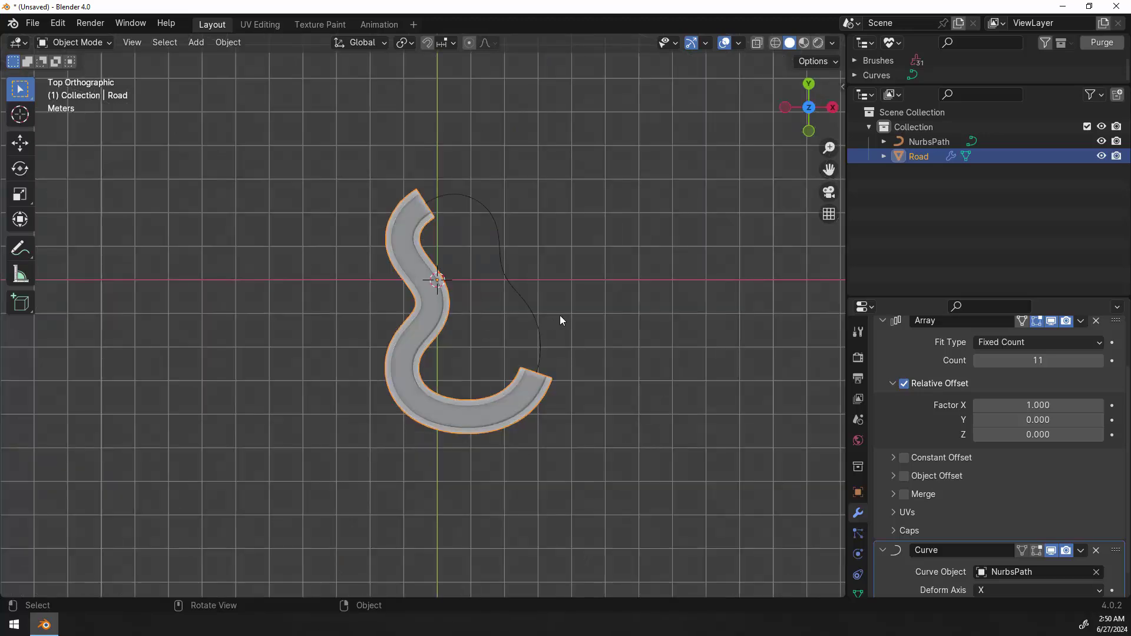
Step: Scale the Road's whole mesh down to a little over half its size in Edit Mode
{"action": "scroll", "coordinate": [560, 315], "scroll_direction": "up", "scroll_amount": 5}
{"action": "key", "text": "Tab"}
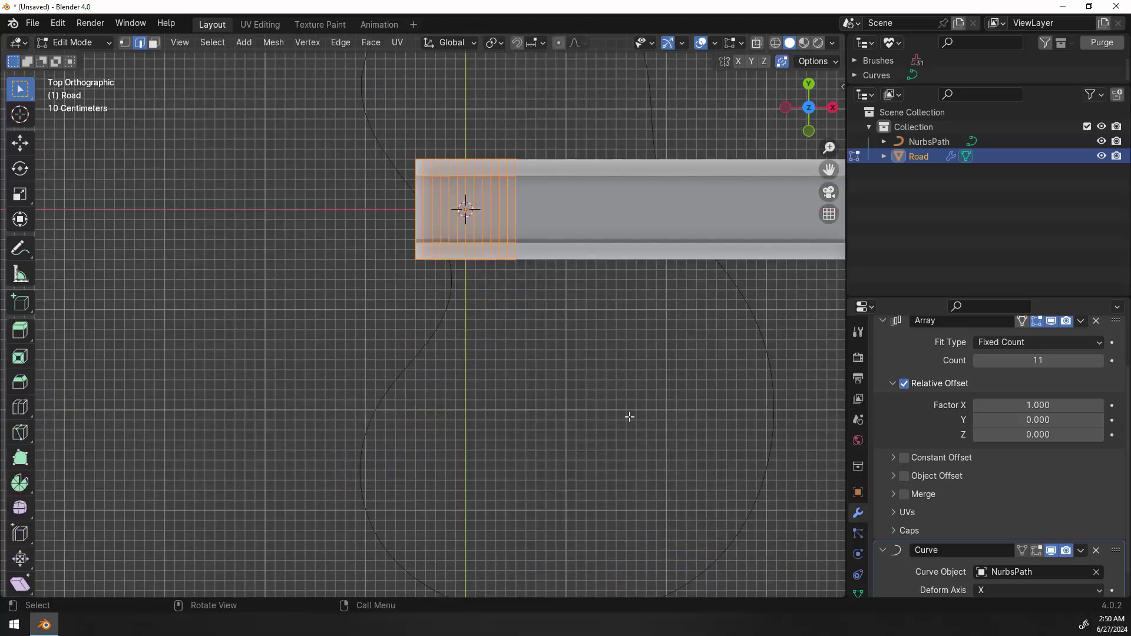
{"action": "key", "text": "s"}
{"action": "left_click", "coordinate": [557, 347]}
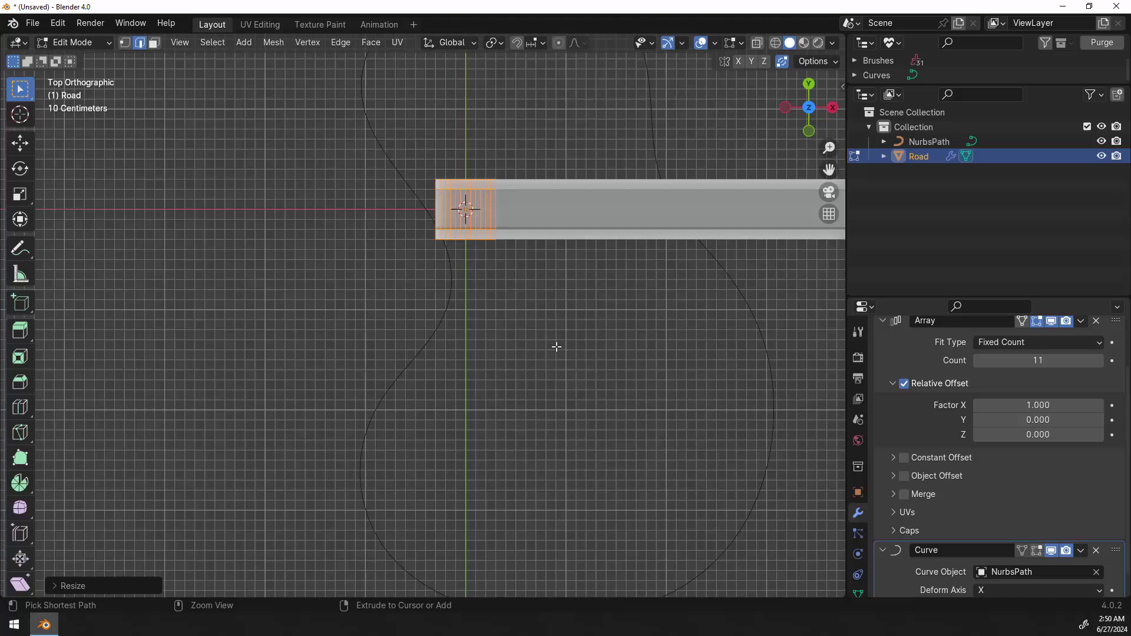
{"action": "key", "text": "Tab"}
{"action": "scroll", "coordinate": [556, 349], "scroll_direction": "down", "scroll_amount": 3}
{"action": "scroll", "coordinate": [556, 351], "scroll_direction": "up", "scroll_amount": 1}
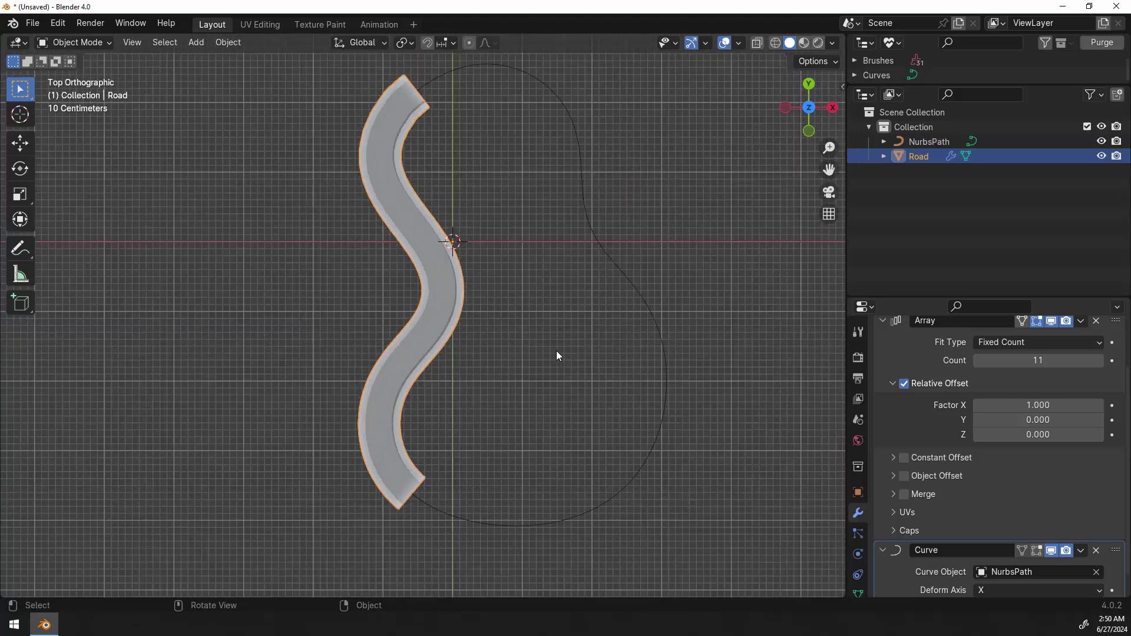
Step: Raise the Array count to 32 so the road runs around the closed path, and inspect its seam
{"action": "left_click_drag", "start_coordinate": [1038, 360], "coordinate": [1118, 360]}
{"action": "scroll", "coordinate": [624, 330], "scroll_direction": "down", "scroll_amount": 2}
{"action": "middle_click_drag", "start_coordinate": [532, 239], "coordinate": [567, 375], "text": "shift"}
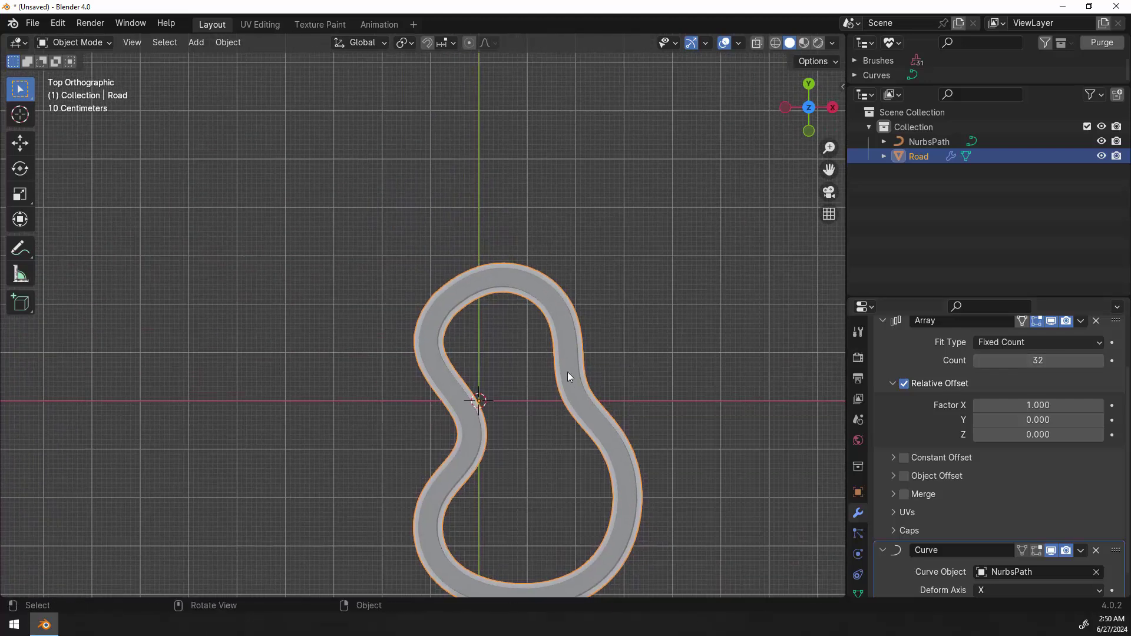
{"action": "scroll", "coordinate": [536, 363], "scroll_direction": "up", "scroll_amount": 7}
{"action": "scroll", "coordinate": [536, 368], "scroll_direction": "down", "scroll_amount": 4}
{"action": "scroll", "coordinate": [444, 415], "scroll_direction": "up", "scroll_amount": 6}
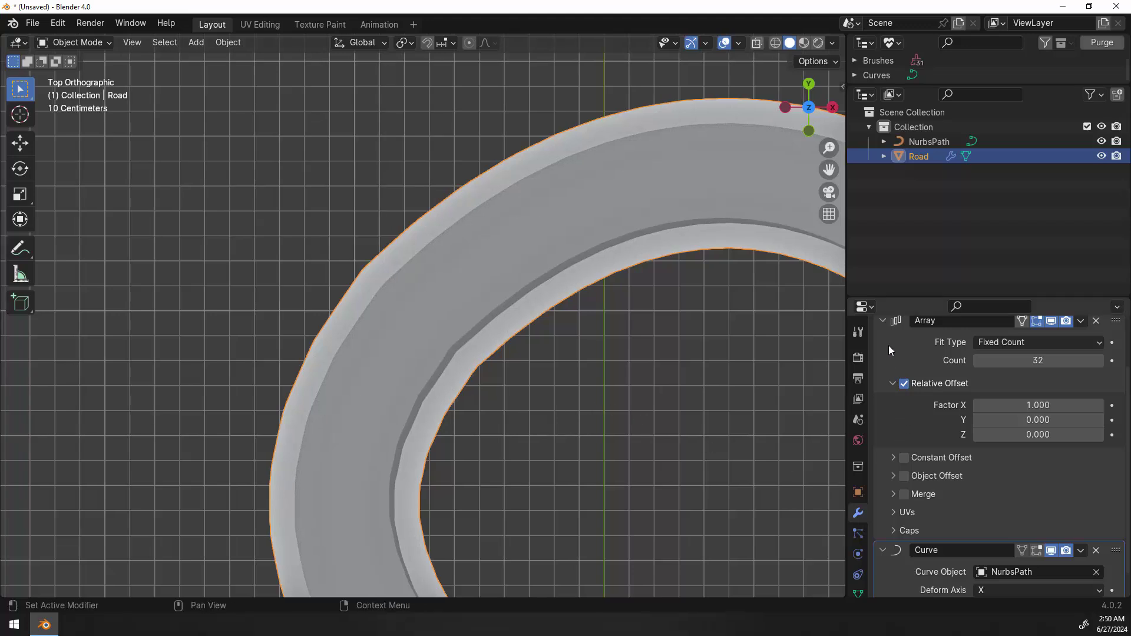
Step: Compare the road's seam at an Array count of 30 and at 31, leaving the count on 31
{"action": "left_click", "coordinate": [884, 321]}
{"action": "left_click", "coordinate": [883, 399]}
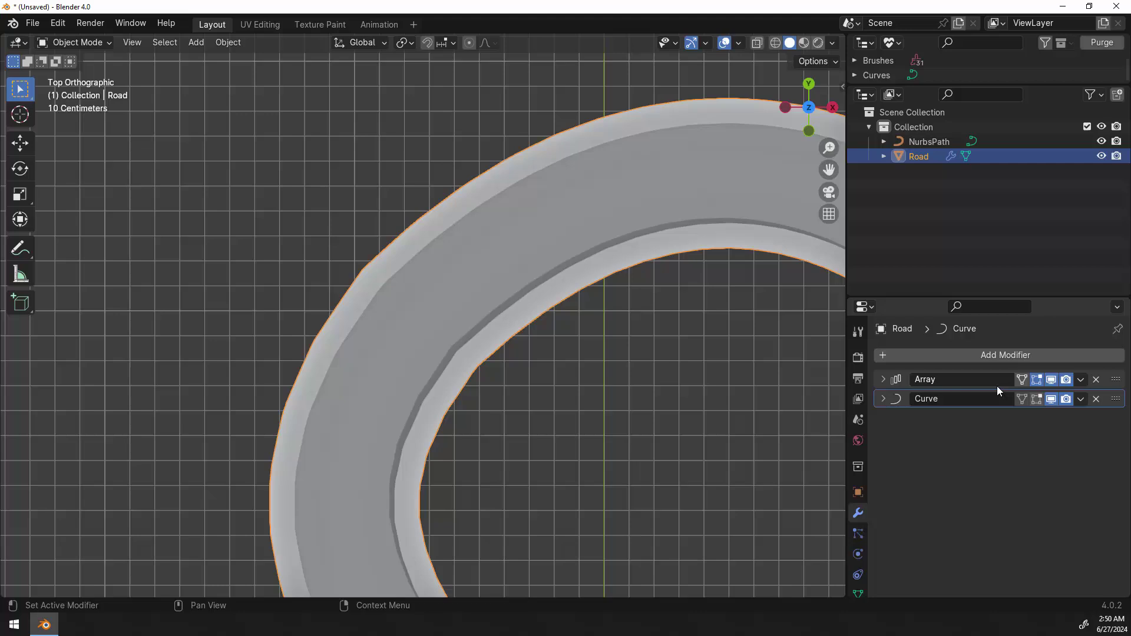
{"action": "left_click", "coordinate": [882, 379]}
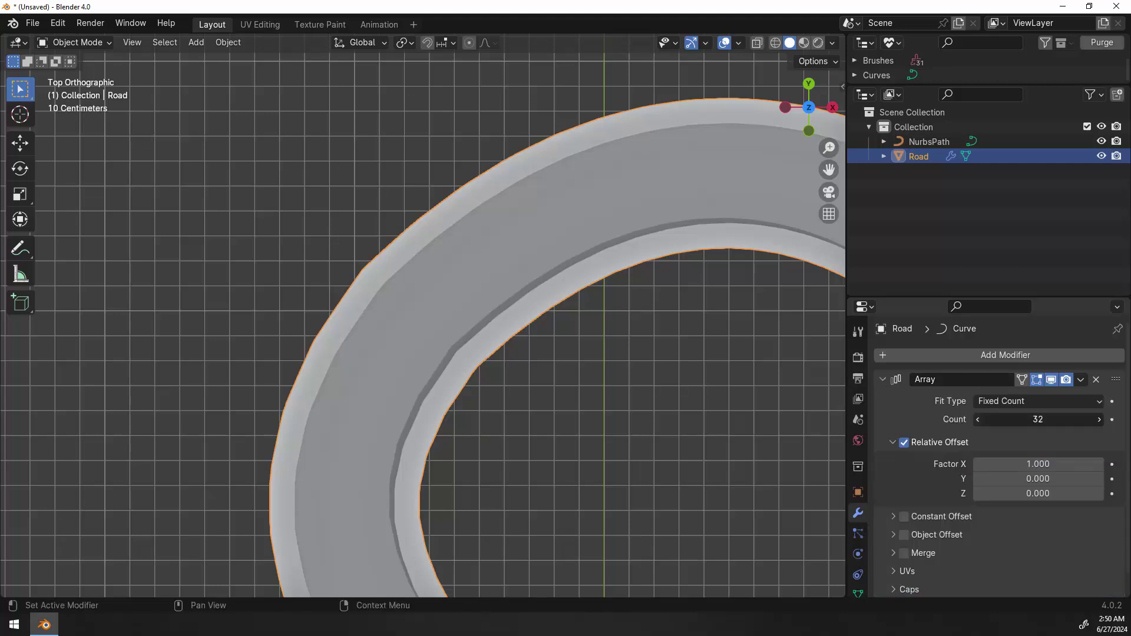
{"action": "left_click", "coordinate": [979, 419]}
{"action": "left_click", "coordinate": [979, 419]}
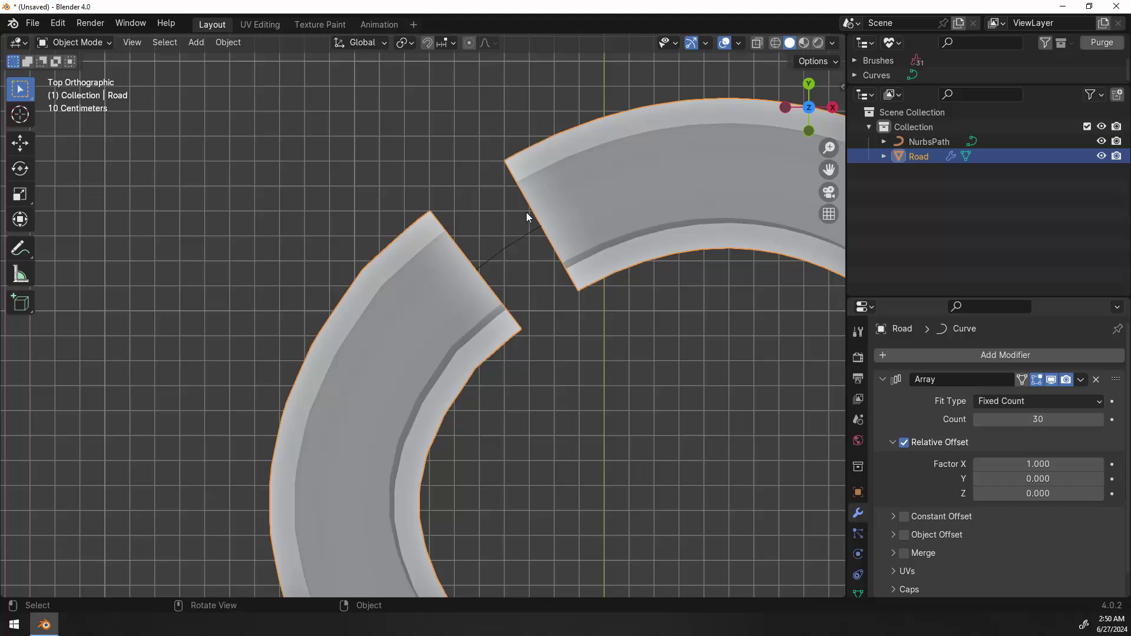
{"action": "left_click", "coordinate": [1099, 420]}
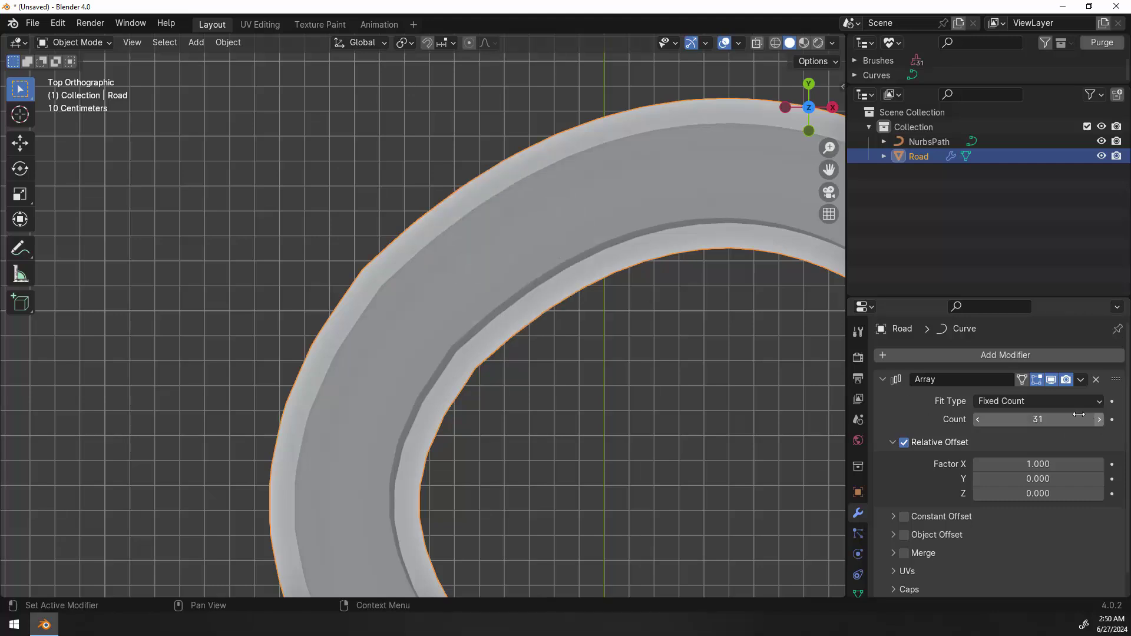
Step: Apply the Road's Array modifier and its Curve modifier
{"action": "left_click", "coordinate": [1081, 379]}
{"action": "left_click", "coordinate": [1051, 395]}
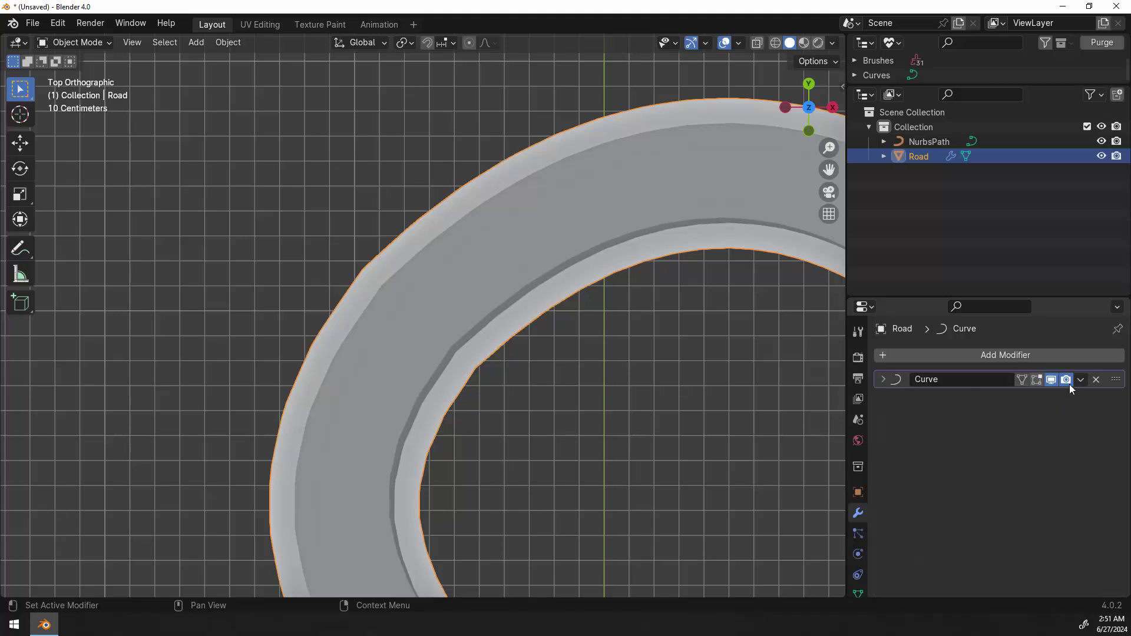
{"action": "left_click", "coordinate": [1080, 380]}
{"action": "left_click", "coordinate": [1042, 397]}
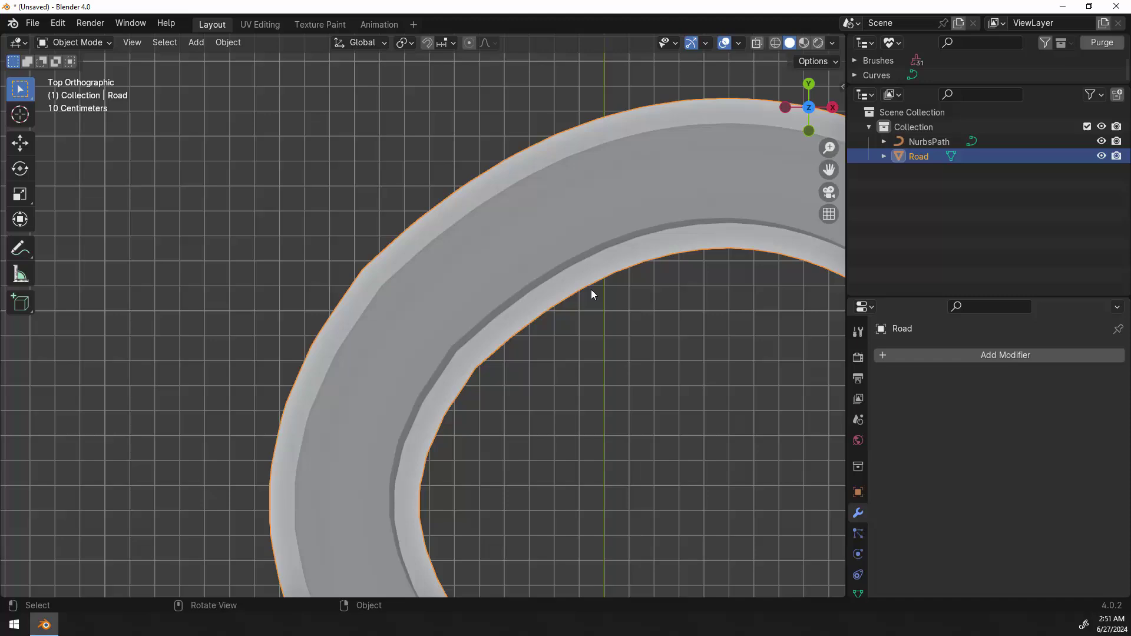
Step: Select the overlapping segment at the road's seam in Edit Mode and try moving one of its edge loops
{"action": "key", "text": "Tab"}
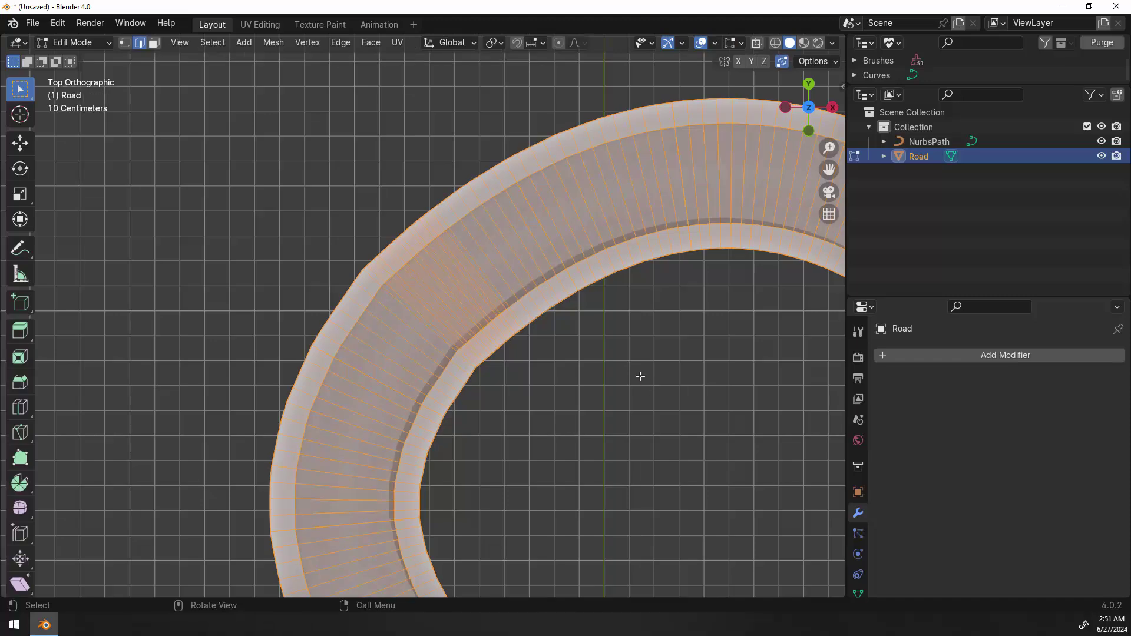
{"action": "middle_click_drag", "start_coordinate": [639, 374], "coordinate": [691, 258]}
{"action": "key", "text": "b"}
{"action": "left_click_drag", "start_coordinate": [806, 384], "coordinate": [814, 423]}
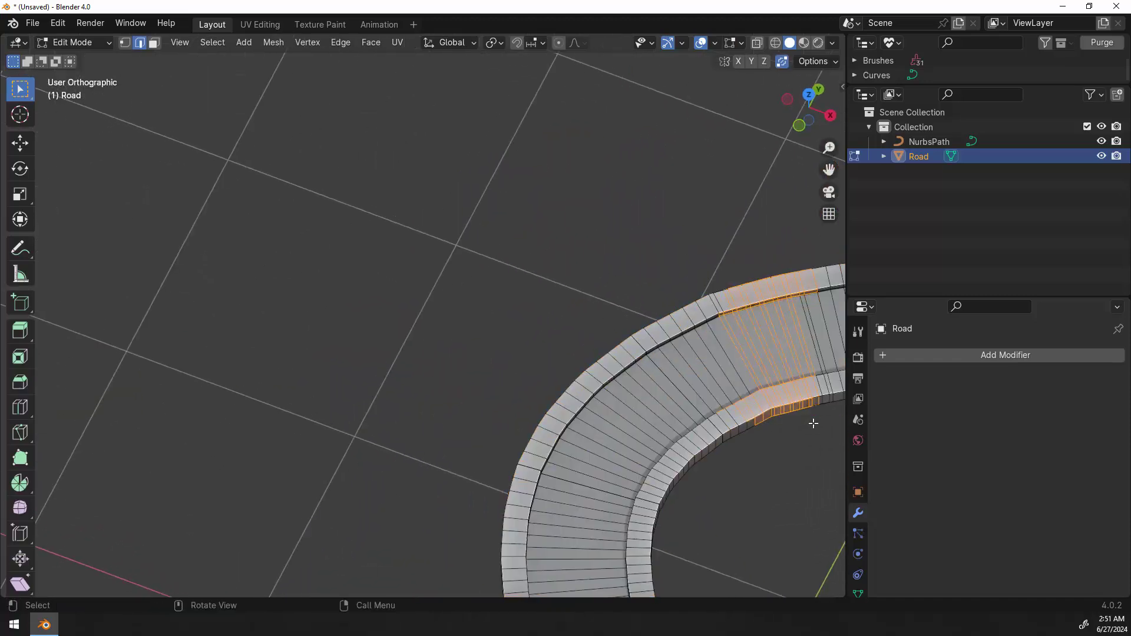
{"action": "key", "text": "KP_Decimal"}
{"action": "middle_click_drag", "start_coordinate": [621, 445], "coordinate": [598, 413]}
{"action": "left_click", "coordinate": [471, 402], "text": "alt"}
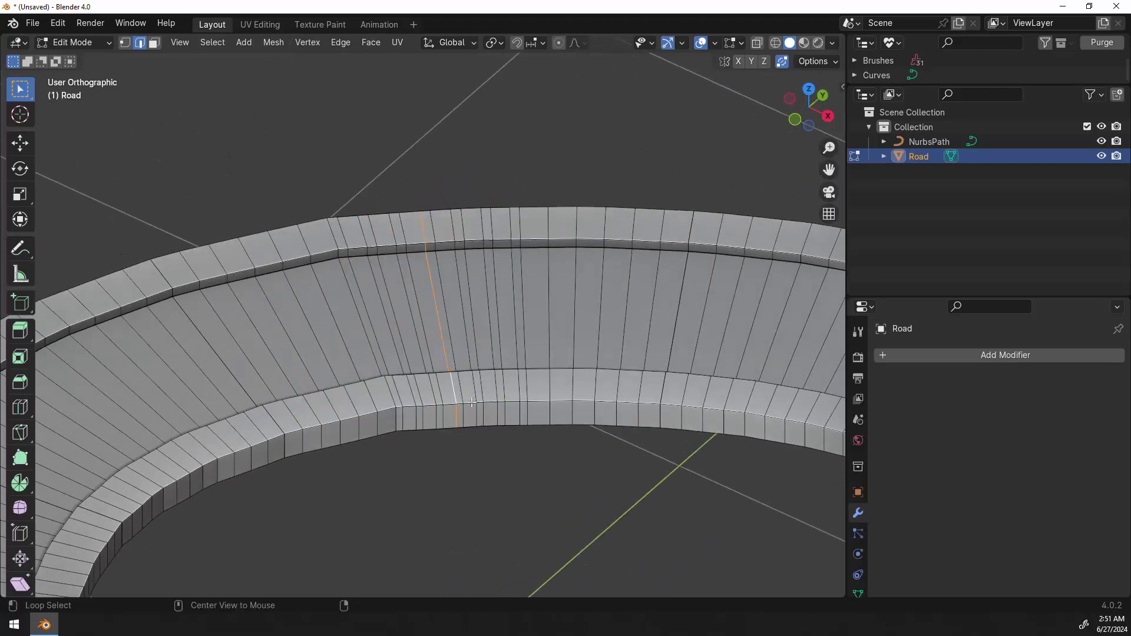
{"action": "key", "text": "g"}
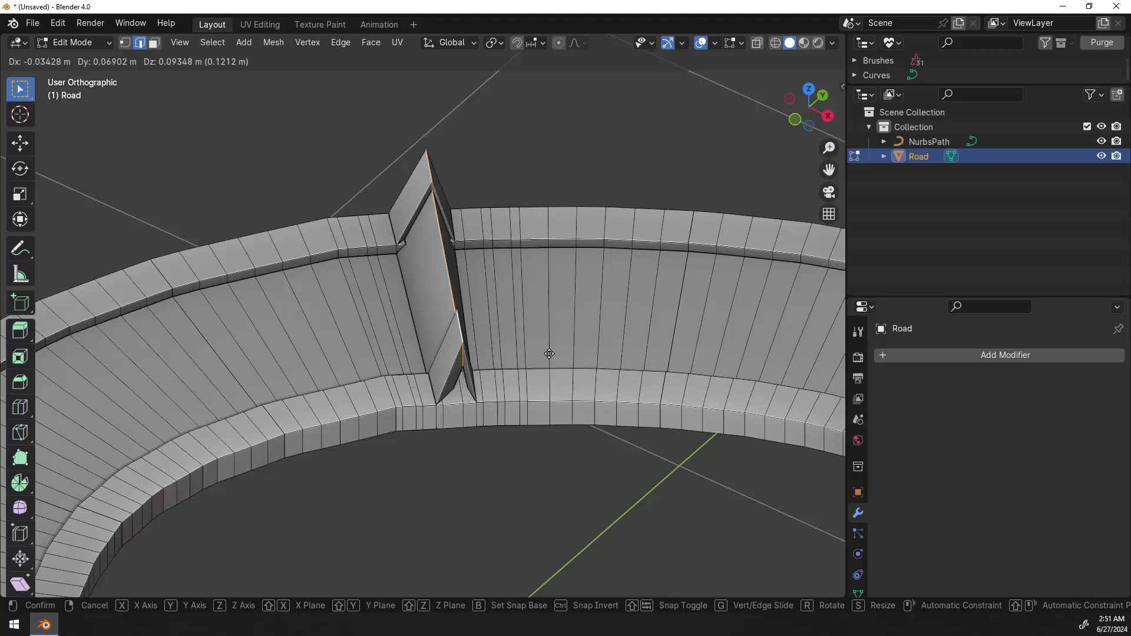
{"action": "right_click", "coordinate": [475, 400]}
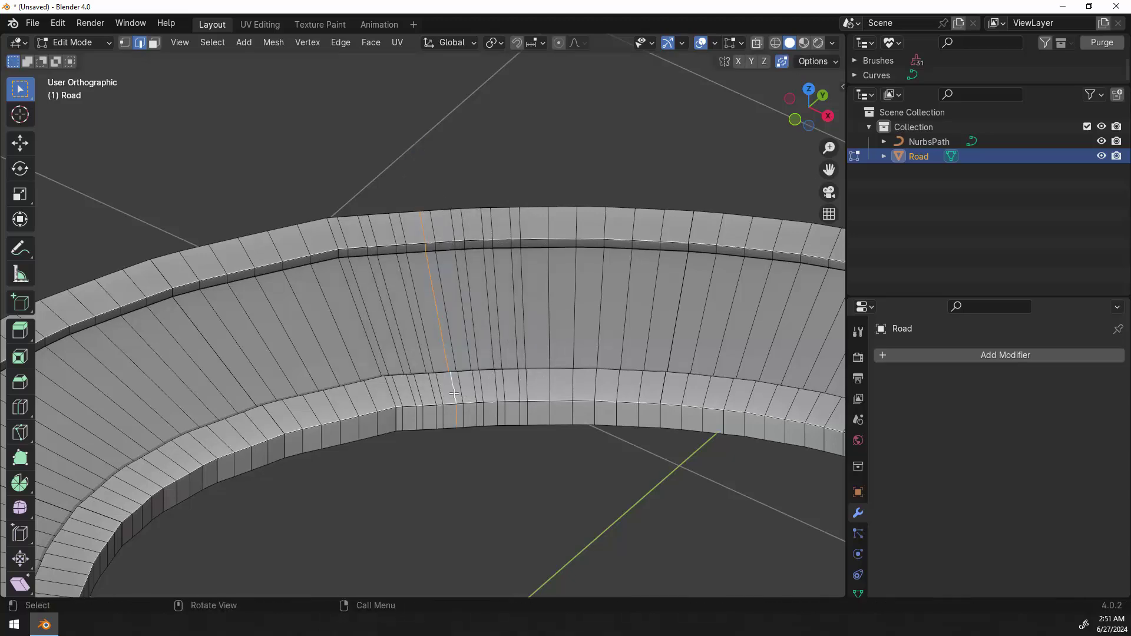
Step: Undo the mesh selections and the application of the Curve and Array modifiers on the Road
{"action": "key", "text": "ctrl+z"}
{"action": "scroll", "coordinate": [506, 382], "scroll_direction": "down", "scroll_amount": 5}
{"action": "key", "text": "ctrl+z"}
{"action": "key", "text": "ctrl+z"}
{"action": "key", "text": "ctrl+z"}
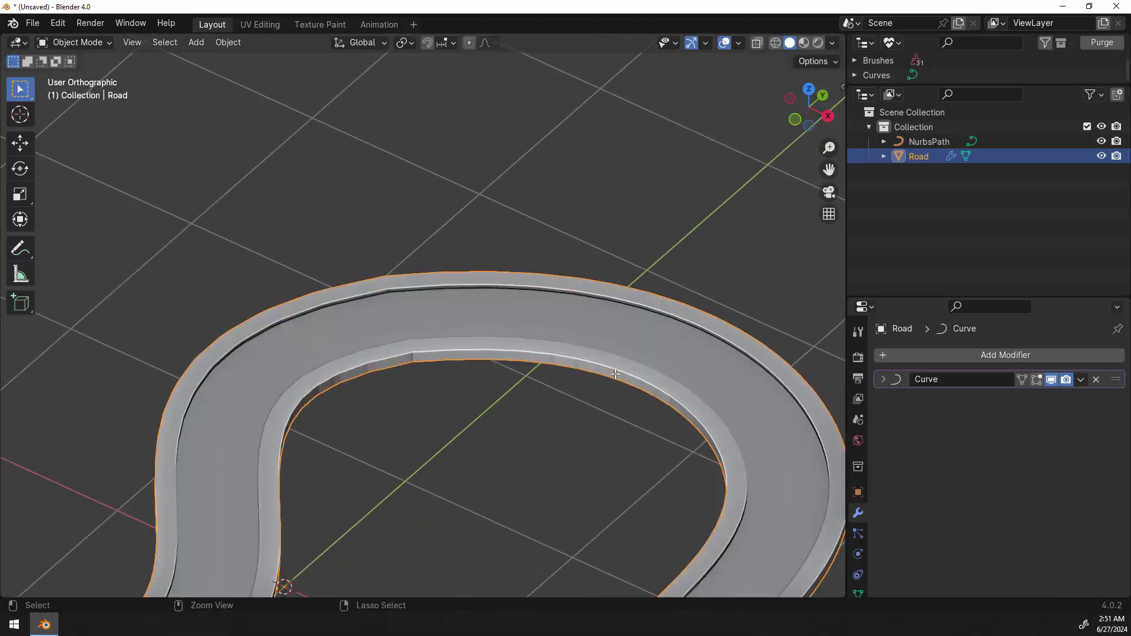
{"action": "key", "text": "ctrl+z"}
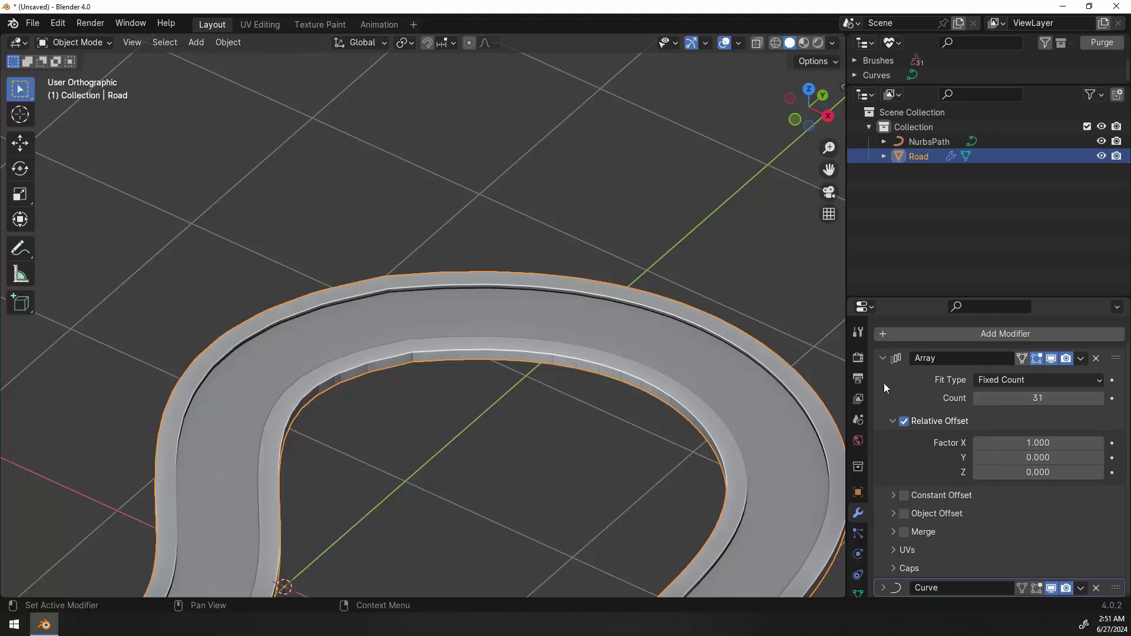
Step: Set the Road's Array count to 30
{"action": "left_click", "coordinate": [882, 357]}
{"action": "left_click", "coordinate": [882, 399]}
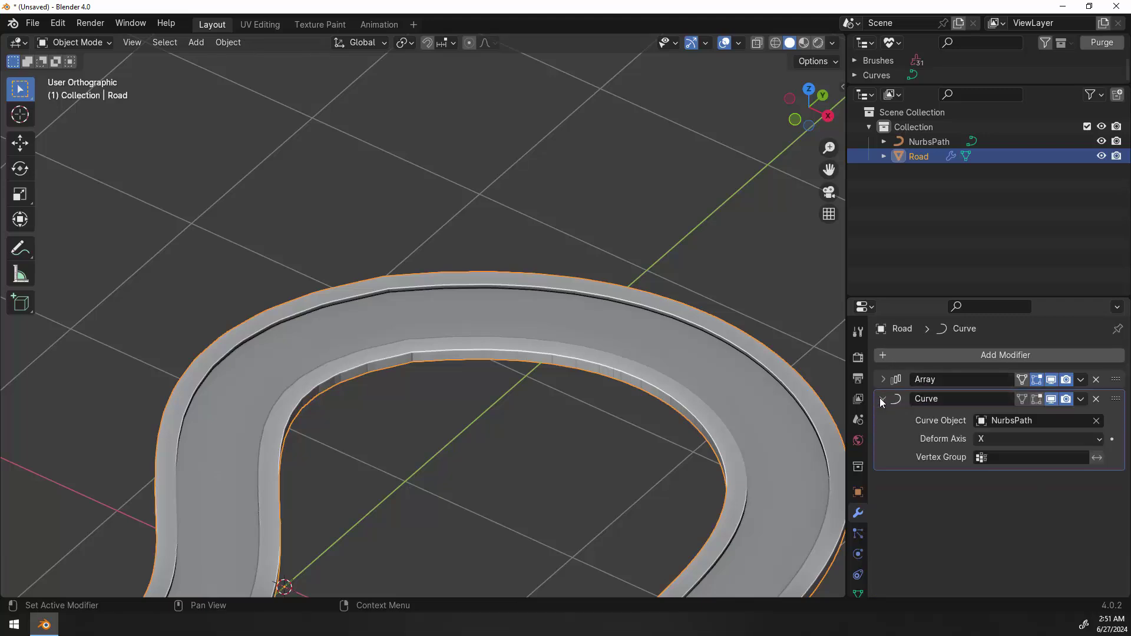
{"action": "left_click", "coordinate": [882, 380]}
{"action": "scroll", "coordinate": [919, 383], "scroll_direction": "down", "scroll_amount": 2}
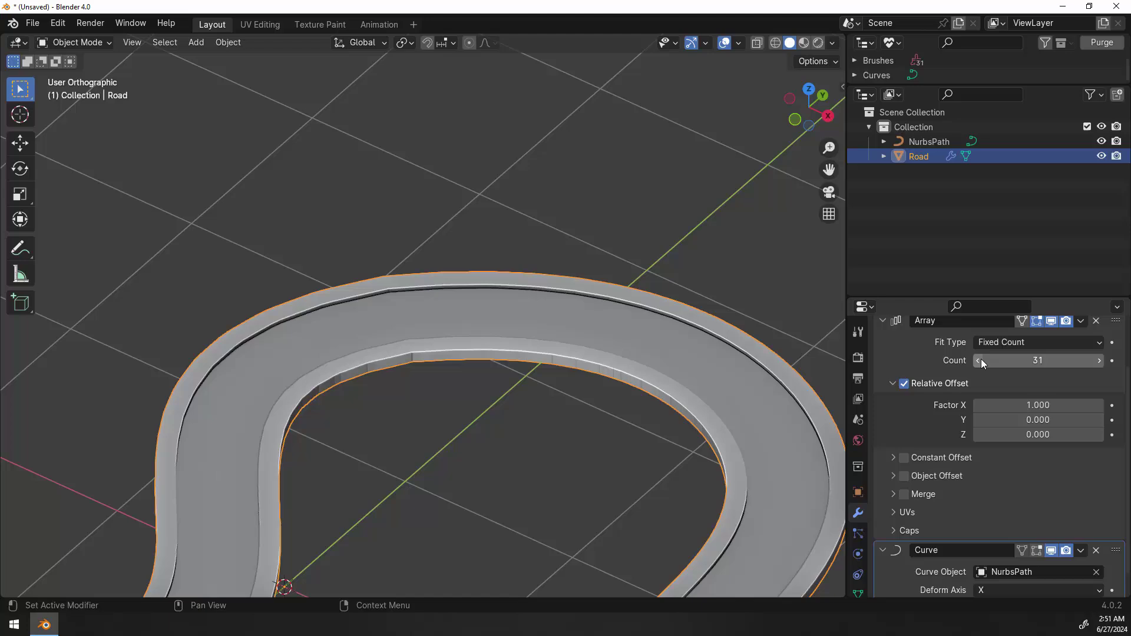
{"action": "left_click", "coordinate": [979, 360]}
{"action": "scroll", "coordinate": [557, 371], "scroll_direction": "up", "scroll_amount": 2}
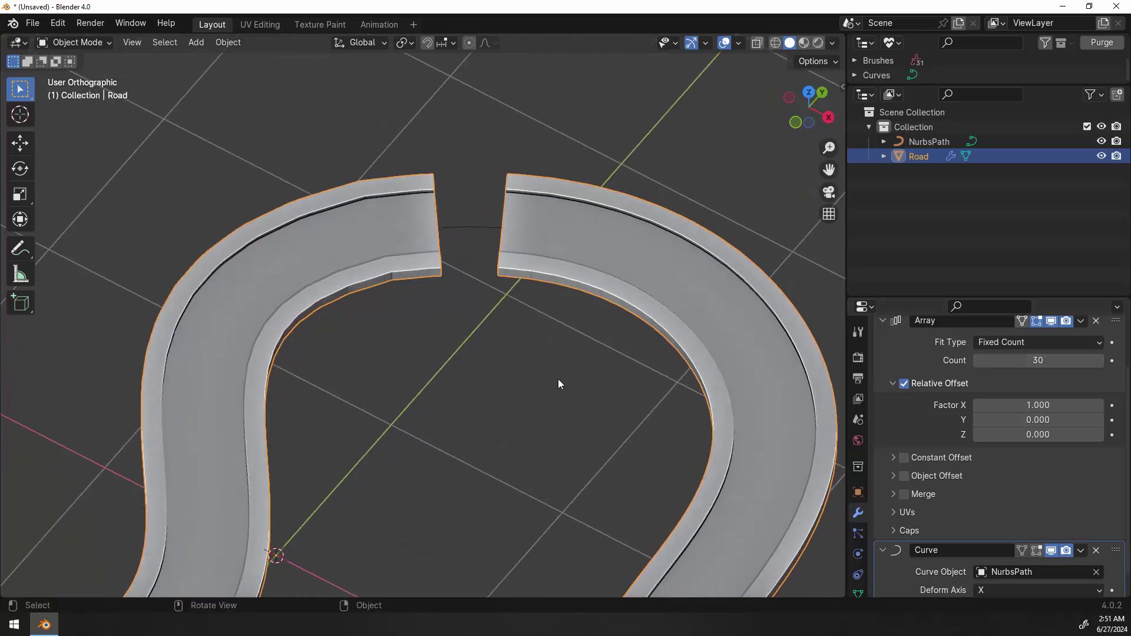
Step: Edit the NurbsPath from the top view, slightly shifting the control points around its upper loop to tune the road's gap
{"action": "key", "text": "KP_7"}
{"action": "scroll", "coordinate": [480, 332], "scroll_direction": "down", "scroll_amount": 7}
{"action": "middle_click_drag", "start_coordinate": [483, 383], "coordinate": [500, 319], "text": "shift"}
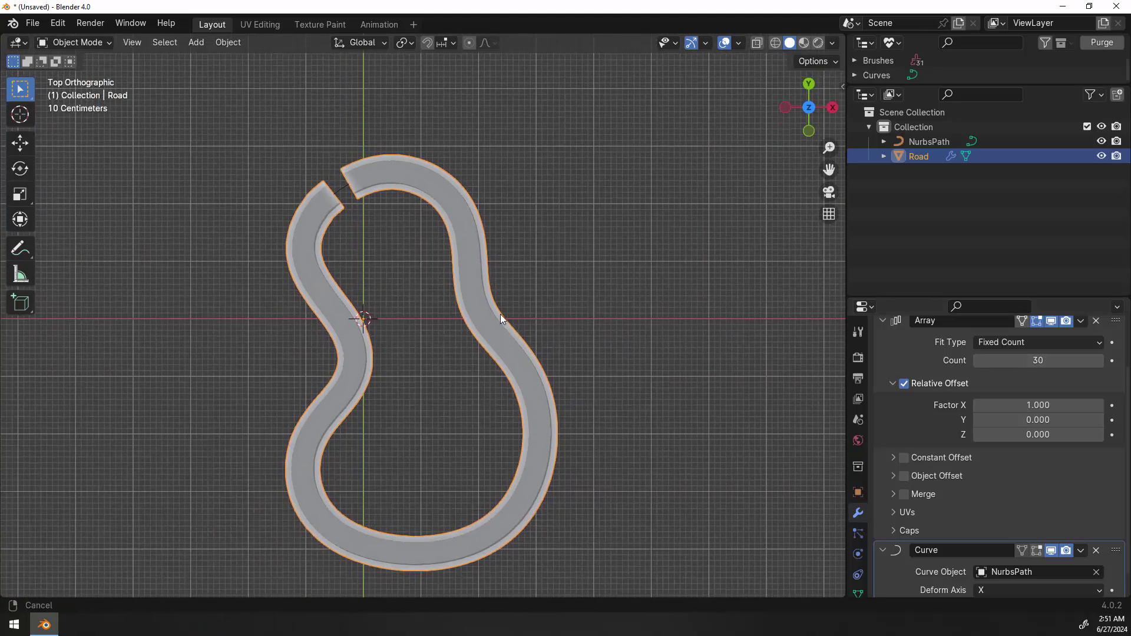
{"action": "left_click", "coordinate": [924, 143]}
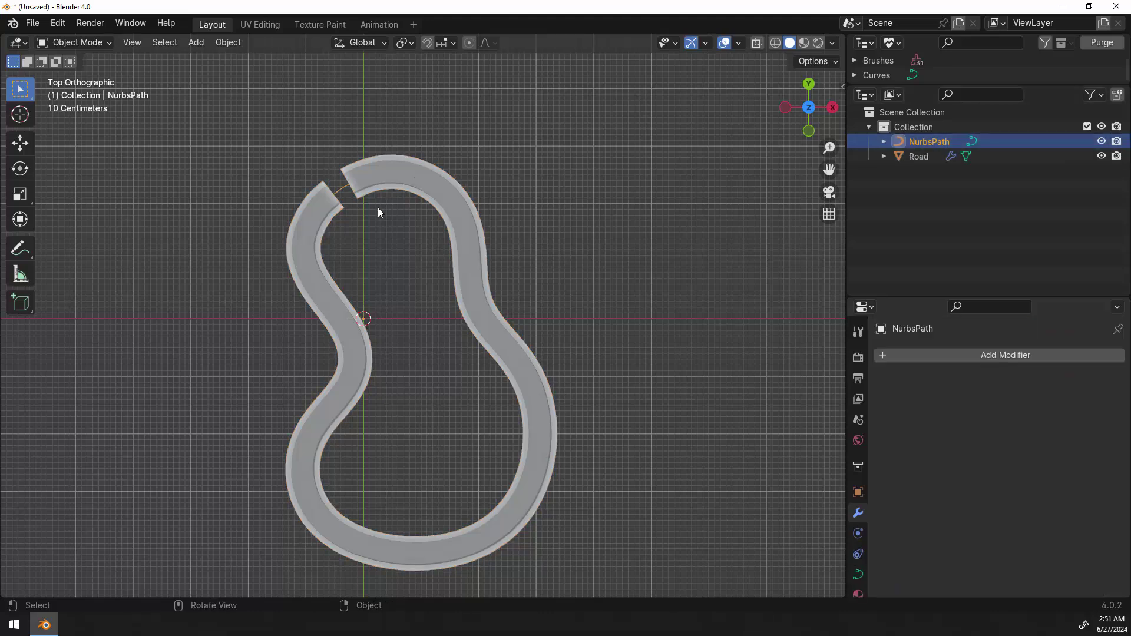
{"action": "key", "text": "Tab"}
{"action": "left_click", "coordinate": [278, 260]}
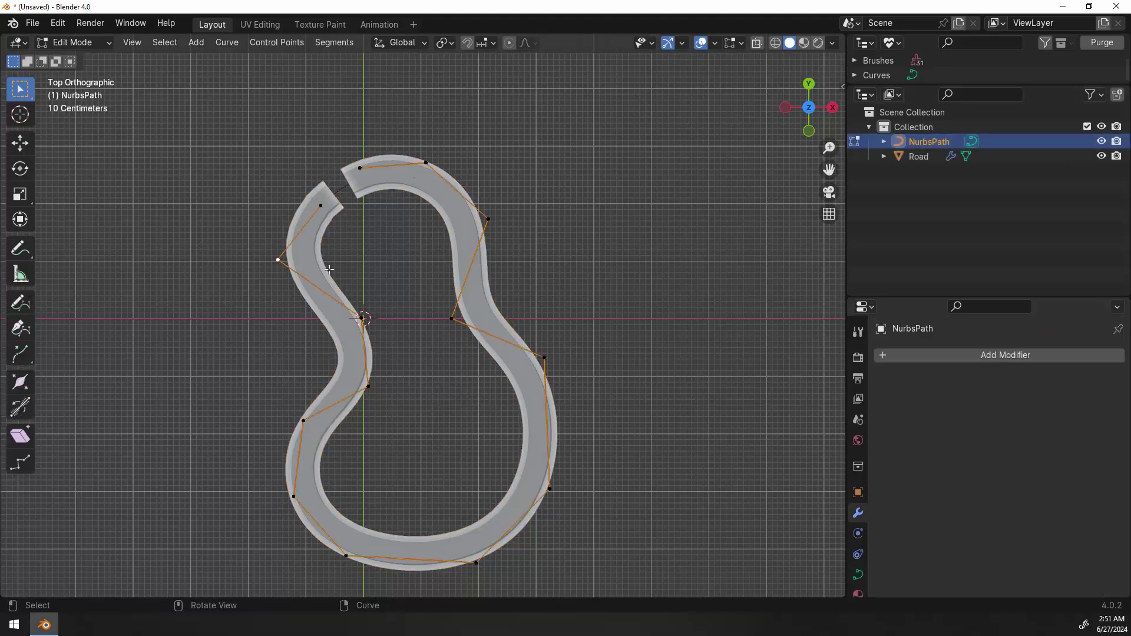
{"action": "key", "text": "g"}
{"action": "left_click", "coordinate": [331, 269]}
{"action": "left_click", "coordinate": [486, 224]}
{"action": "key", "text": "g"}
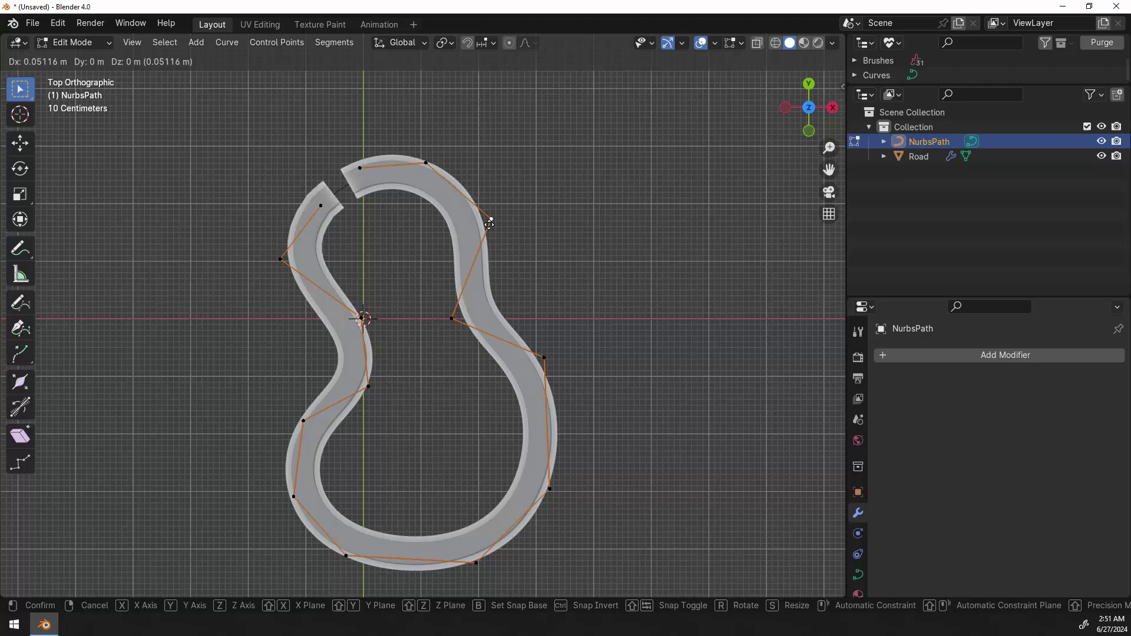
{"action": "left_click", "coordinate": [490, 222]}
{"action": "left_click_drag", "start_coordinate": [426, 163], "coordinate": [421, 166]}
Step: Nudge the three control points on the path's lower-left side, from the lower bend up to its inner waist, slightly inward
{"action": "left_click", "coordinate": [294, 495]}
{"action": "key", "text": "g"}
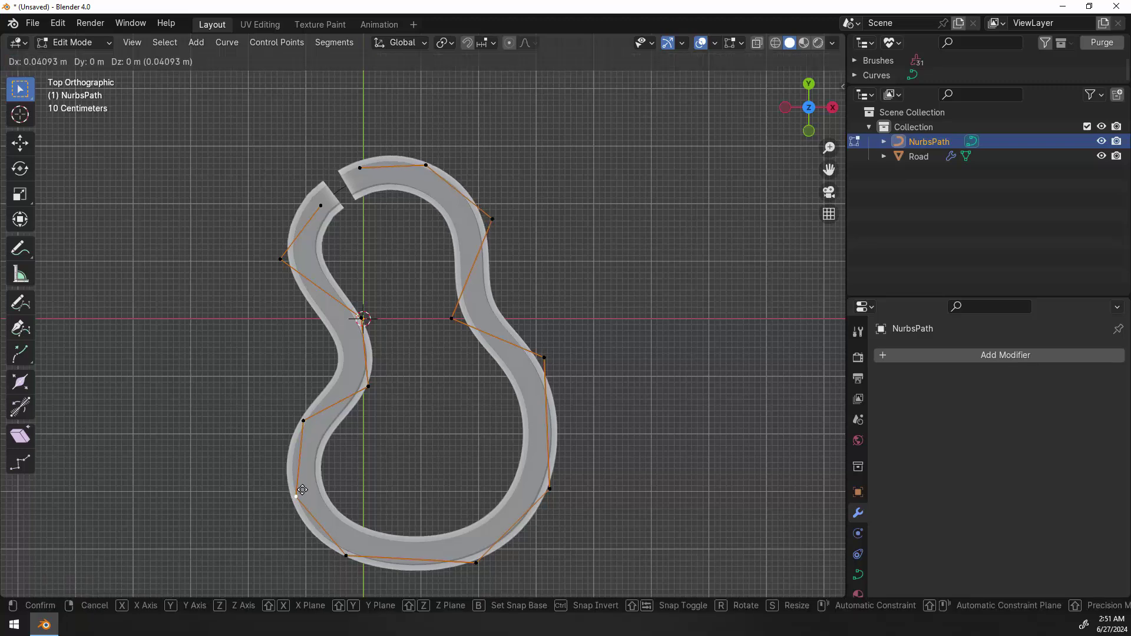
{"action": "left_click", "coordinate": [299, 496]}
{"action": "left_click", "coordinate": [302, 420]}
{"action": "key", "text": "g"}
{"action": "left_click", "coordinate": [309, 415]}
{"action": "left_click", "coordinate": [369, 388]}
{"action": "key", "text": "g"}
{"action": "left_click", "coordinate": [371, 393]}
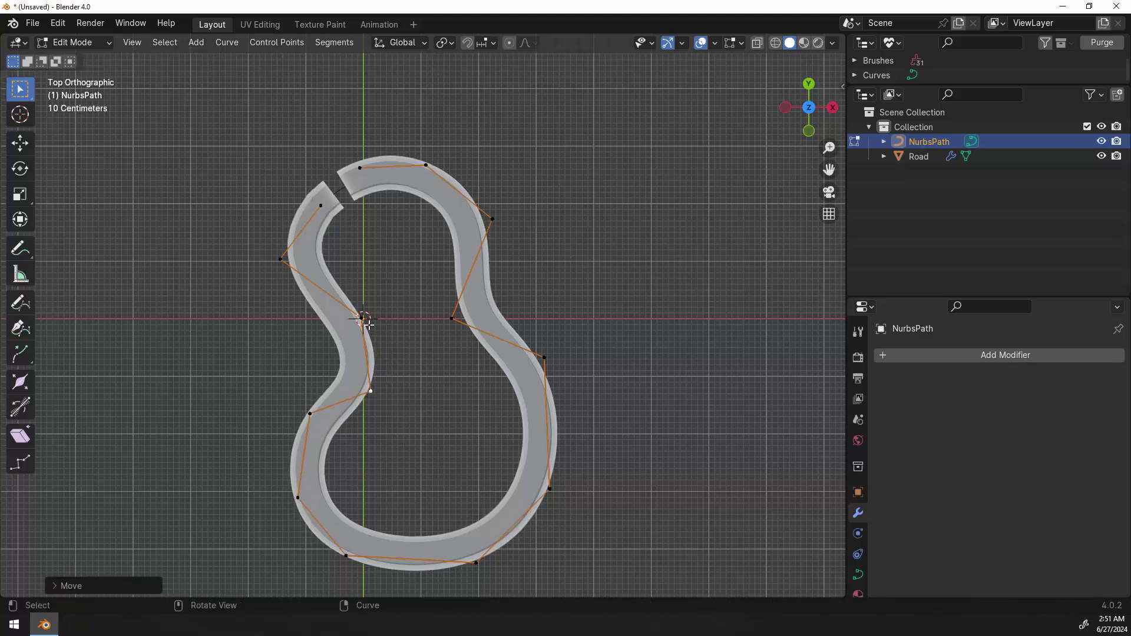
Step: Move the path's control point at the origin slightly up and the outer upper-left one slightly down
{"action": "left_click", "coordinate": [362, 319]}
{"action": "key", "text": "g"}
{"action": "left_click", "coordinate": [359, 311]}
{"action": "left_click", "coordinate": [281, 260]}
{"action": "key", "text": "g"}
{"action": "left_click", "coordinate": [277, 276]}
{"action": "scroll", "coordinate": [360, 204], "scroll_direction": "up", "scroll_amount": 2}
{"action": "middle_click_drag", "start_coordinate": [359, 204], "coordinate": [422, 307], "text": "shift"}
Step: Leave path editing and apply the Array and Curve modifiers on the Road object
{"action": "key", "text": "Tab"}
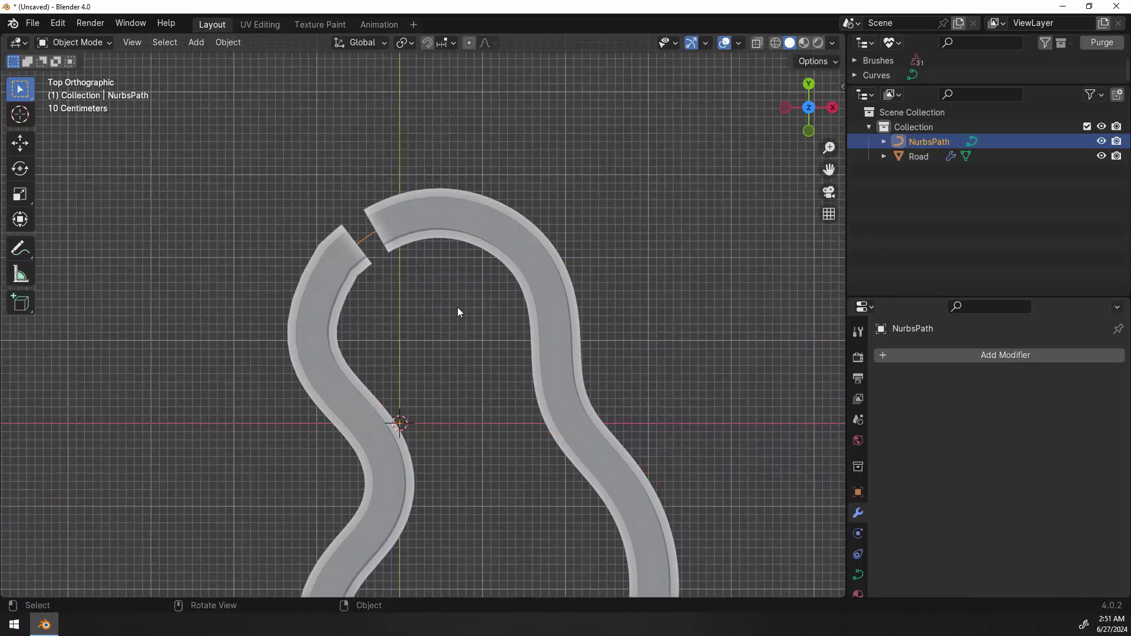
{"action": "left_click", "coordinate": [919, 156]}
{"action": "scroll", "coordinate": [436, 312], "scroll_direction": "up", "scroll_amount": 1}
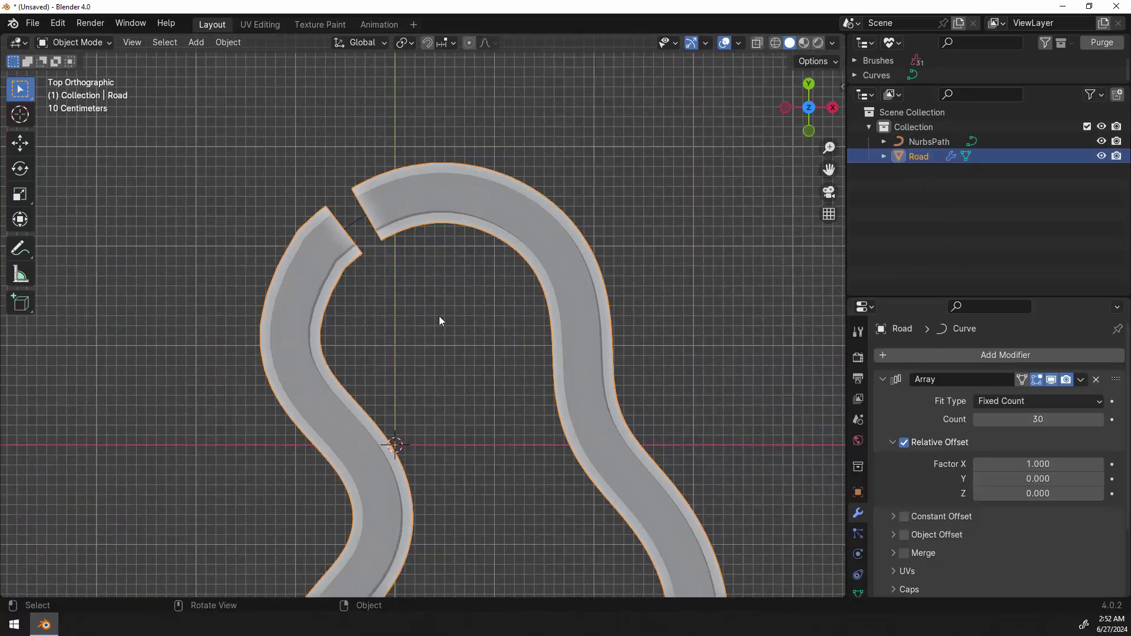
{"action": "left_click", "coordinate": [1081, 380]}
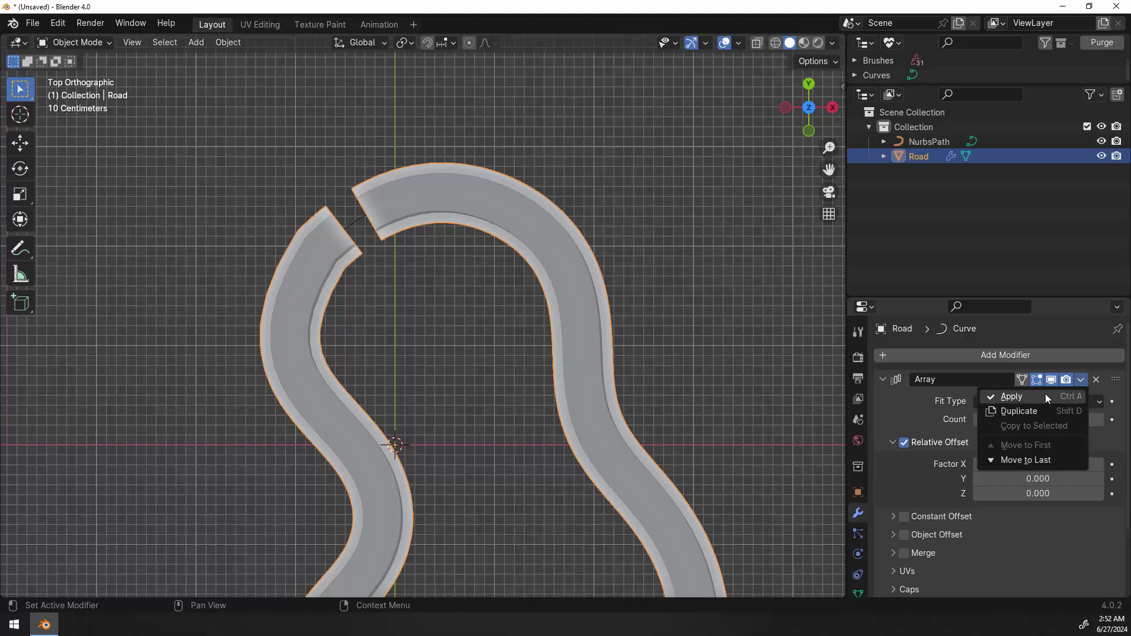
{"action": "left_click", "coordinate": [1045, 393]}
{"action": "left_click", "coordinate": [1079, 382]}
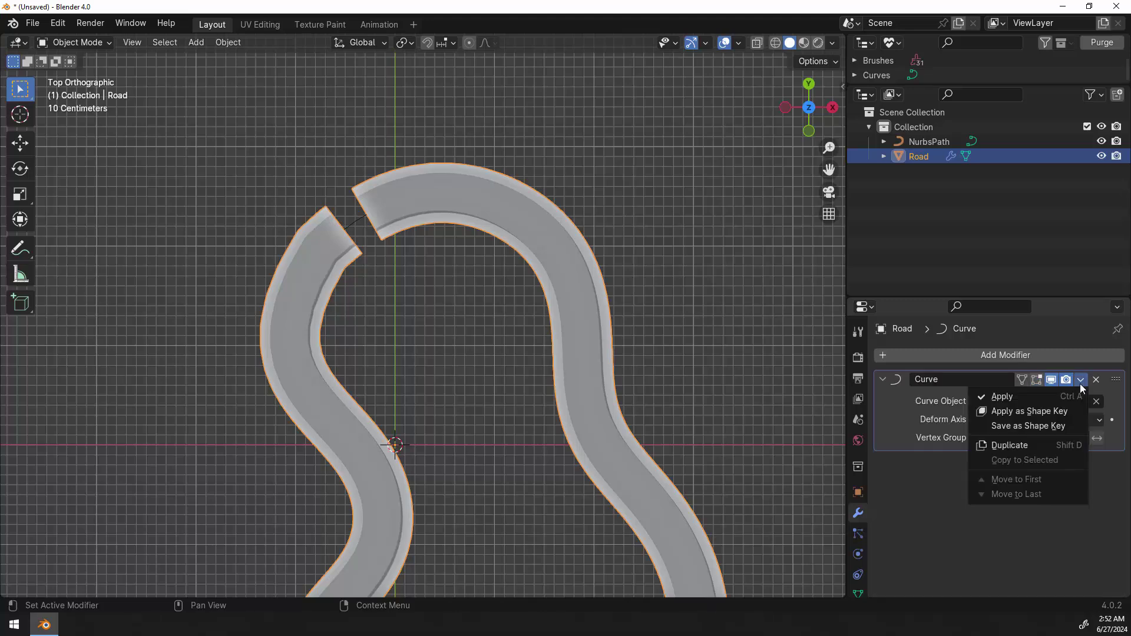
{"action": "left_click", "coordinate": [1046, 397]}
Step: In the Road's mesh, select the open edge loops at both ends of the gap
{"action": "key", "text": "Tab"}
{"action": "scroll", "coordinate": [356, 313], "scroll_direction": "up", "scroll_amount": 3}
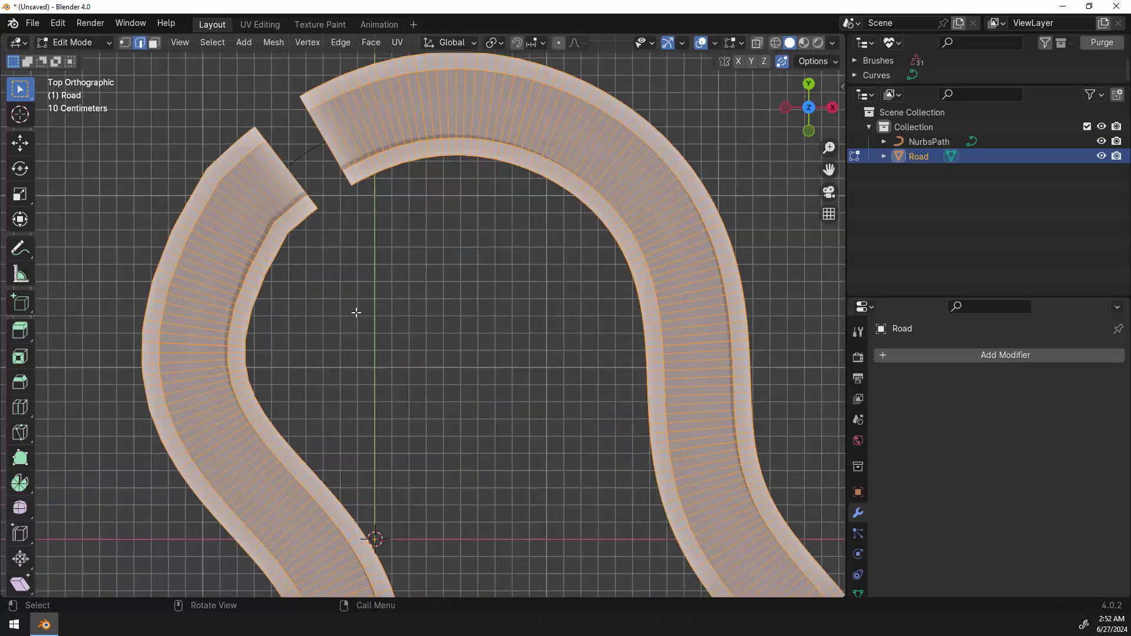
{"action": "middle_click_drag", "start_coordinate": [412, 391], "coordinate": [643, 596], "text": "shift"}
{"action": "scroll", "coordinate": [607, 481], "scroll_direction": "up", "scroll_amount": 2}
{"action": "middle_click_drag", "start_coordinate": [607, 482], "coordinate": [339, 389], "text": "shift"}
{"action": "scroll", "coordinate": [371, 333], "scroll_direction": "up", "scroll_amount": 2}
{"action": "left_click", "coordinate": [276, 365]}
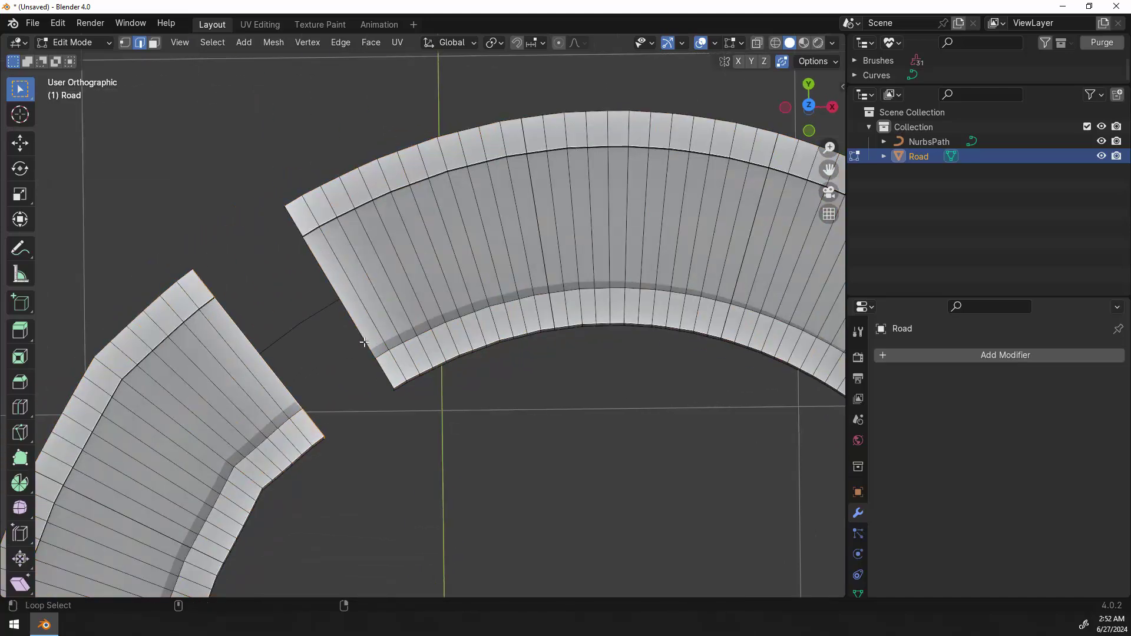
{"action": "middle_click_drag", "start_coordinate": [376, 345], "coordinate": [545, 329]}
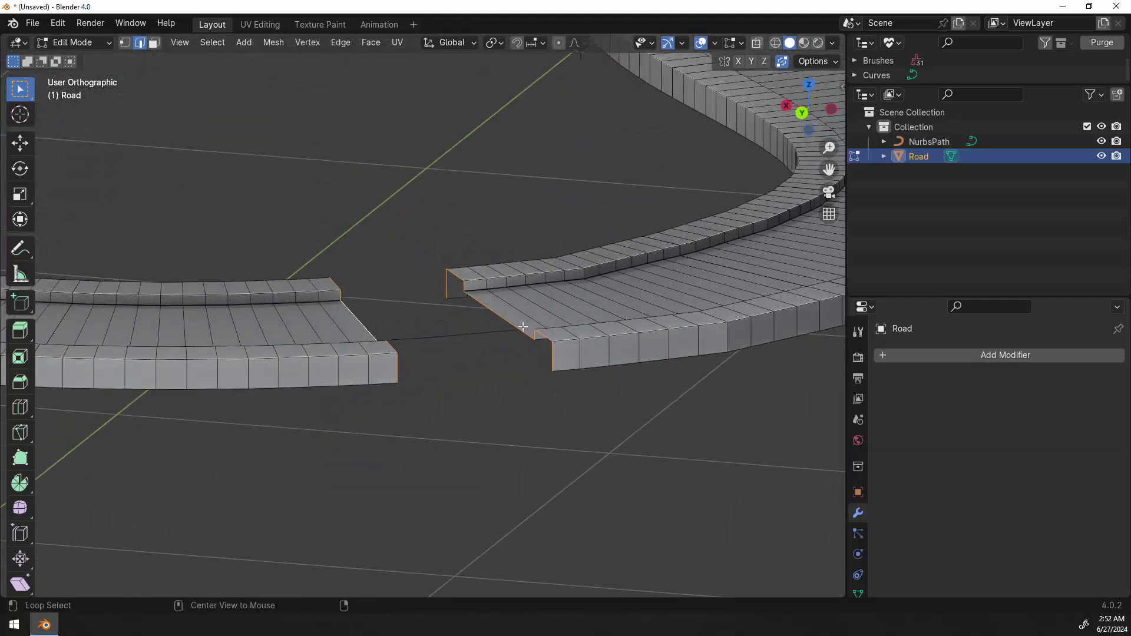
{"action": "left_click", "coordinate": [523, 327], "text": "alt+shift"}
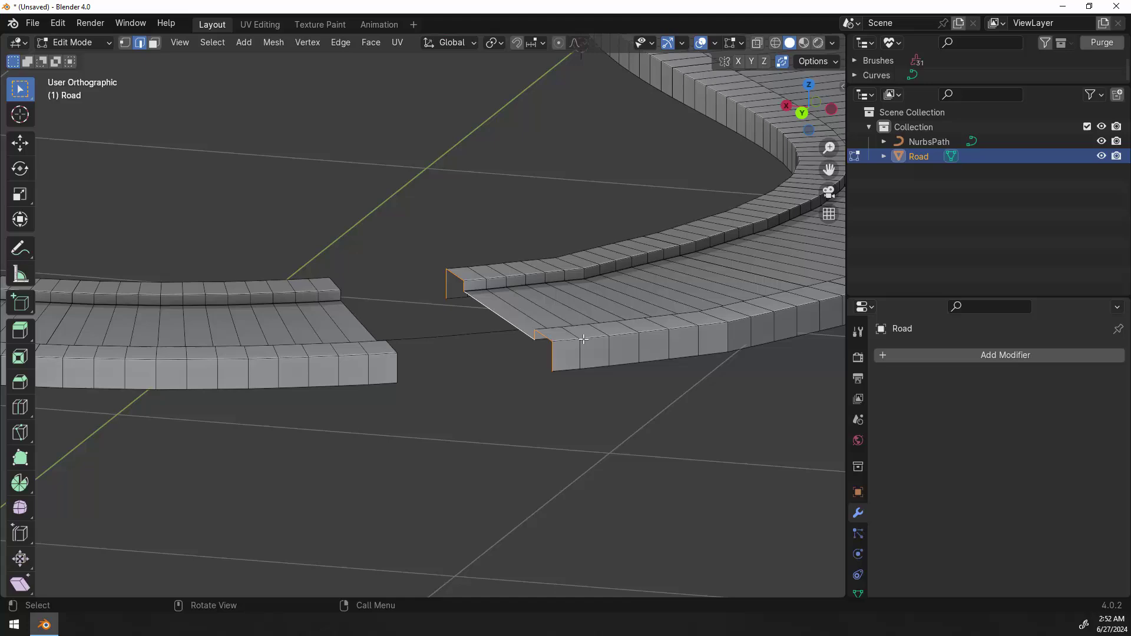
{"action": "middle_click_drag", "start_coordinate": [583, 340], "coordinate": [553, 323]}
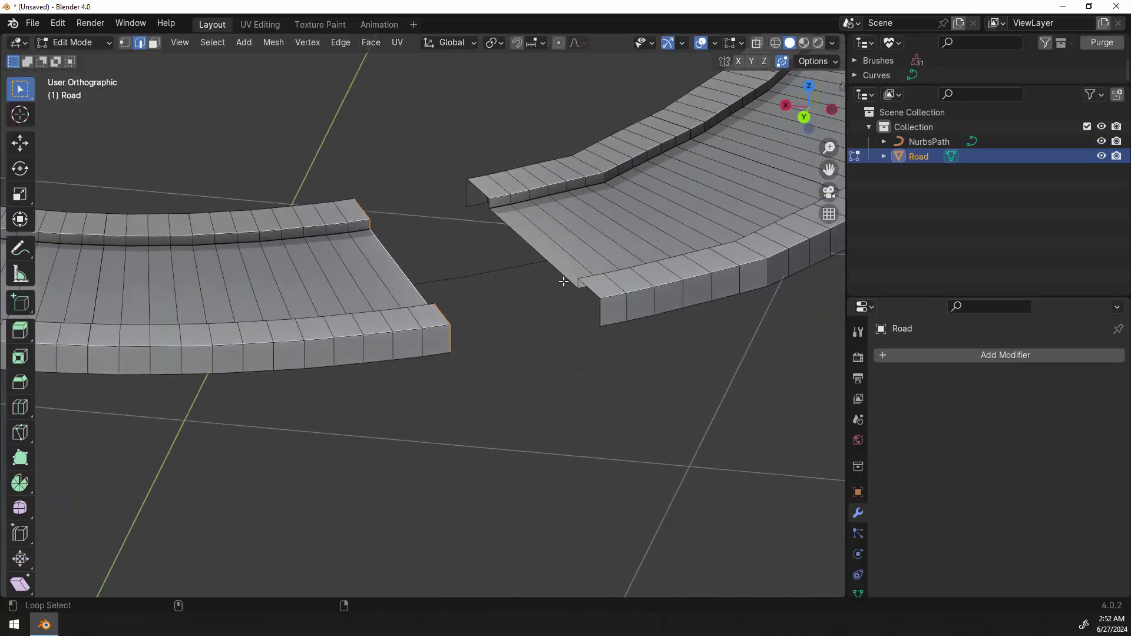
{"action": "middle_click_drag", "start_coordinate": [636, 369], "coordinate": [533, 372]}
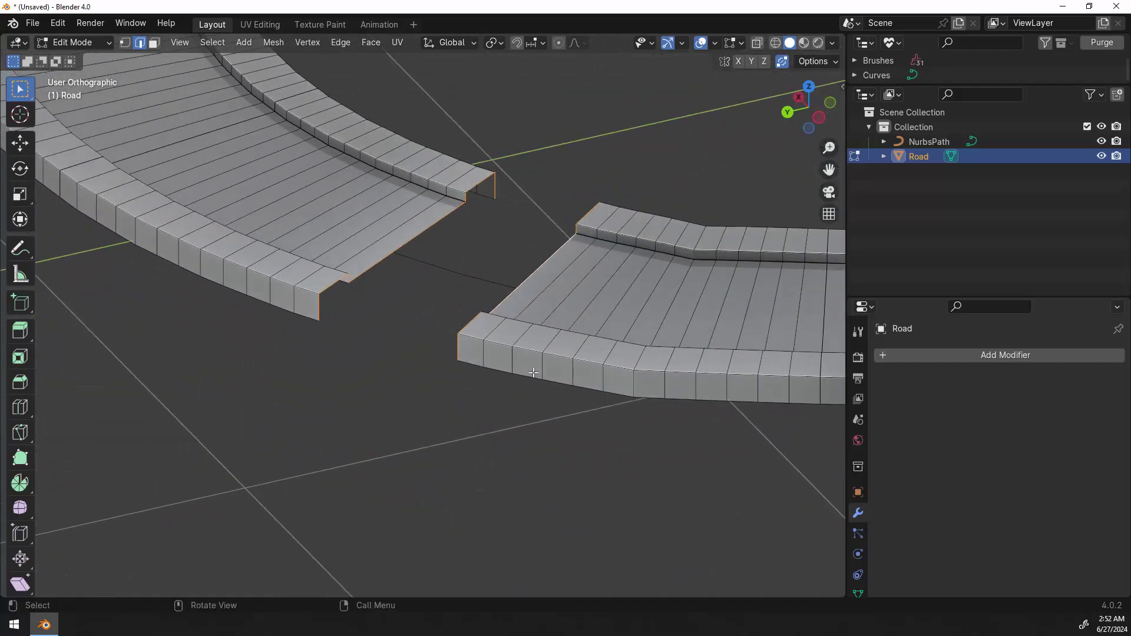
Step: Close the gap by bridging the two selected edge loops with 5 cuts
{"action": "key", "text": "ctrl+e"}
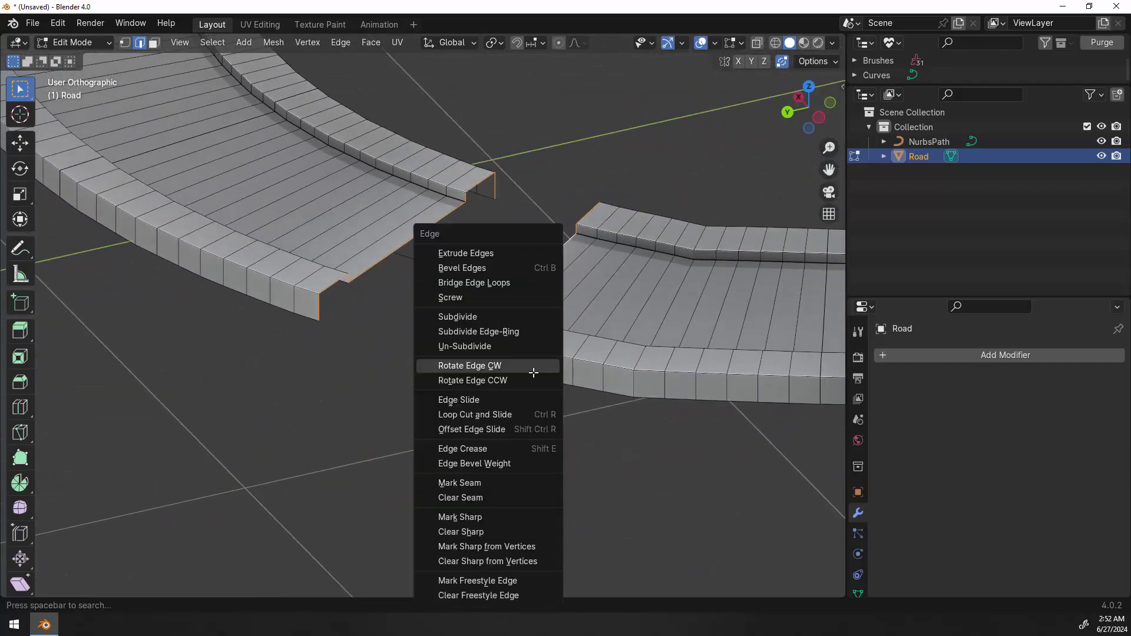
{"action": "left_click", "coordinate": [465, 283]}
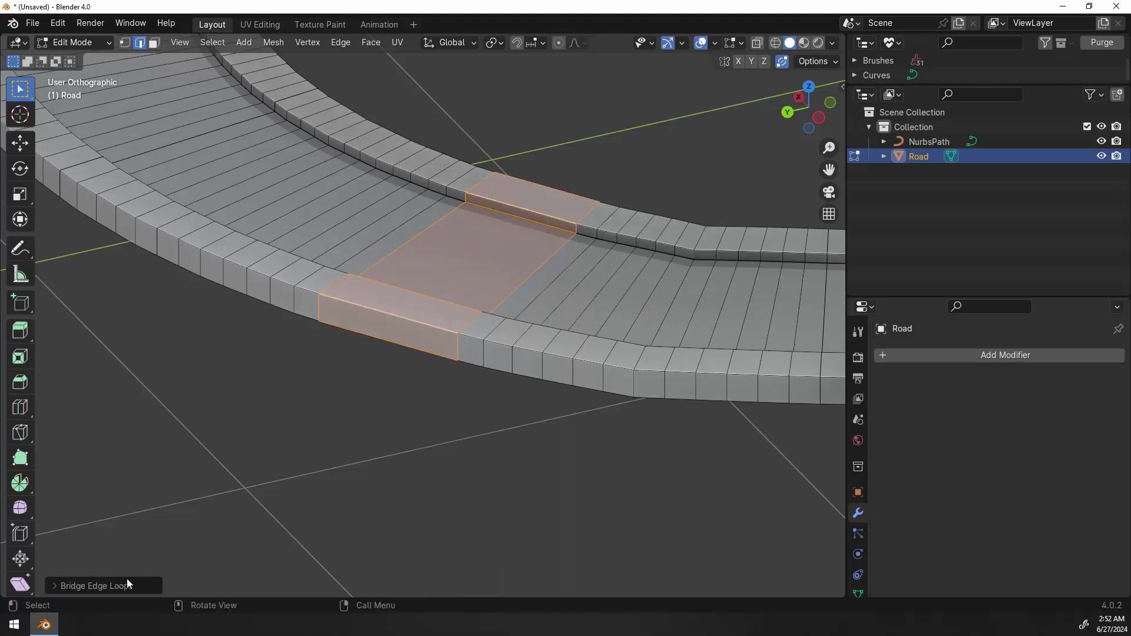
{"action": "left_click", "coordinate": [125, 579]}
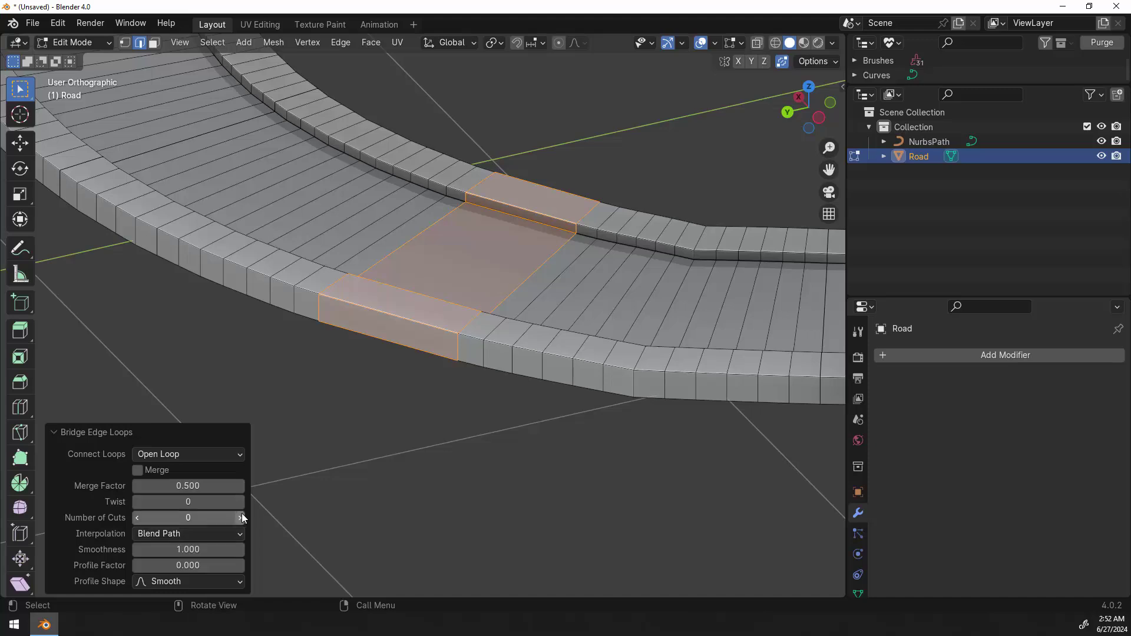
{"action": "left_click", "coordinate": [240, 518]}
{"action": "left_click", "coordinate": [239, 518]}
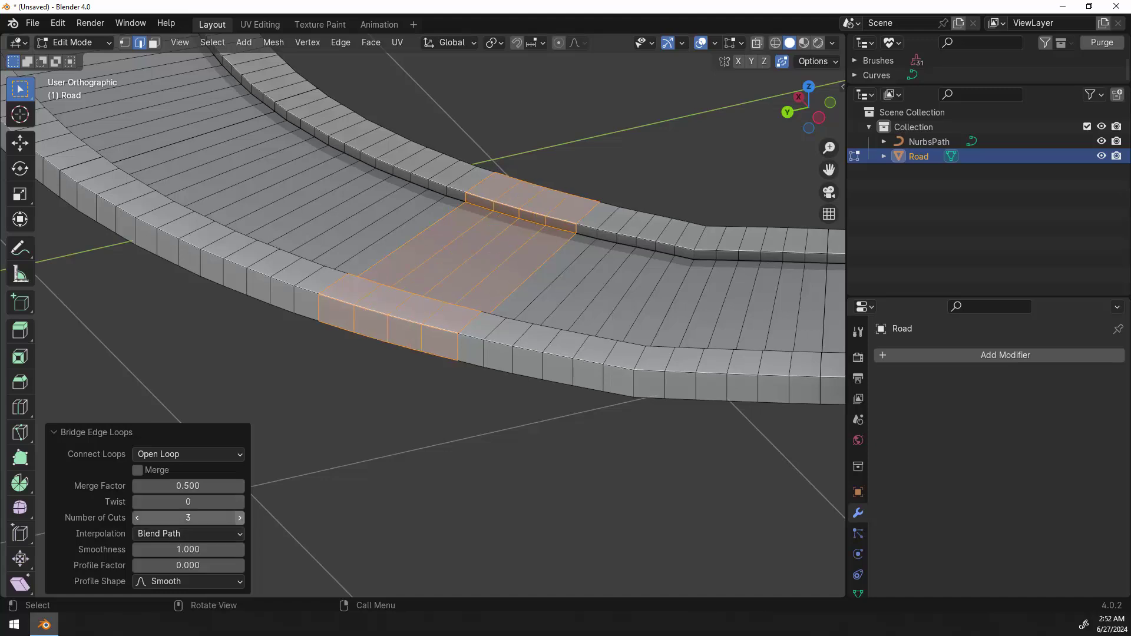
{"action": "left_click", "coordinate": [240, 517]}
{"action": "left_click", "coordinate": [240, 518]}
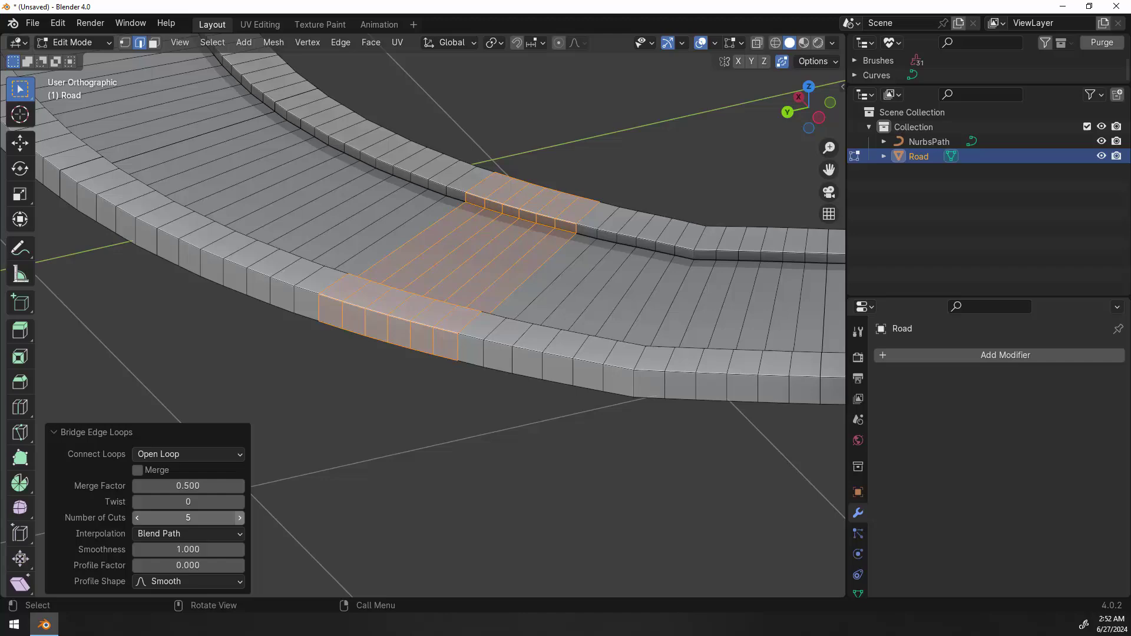
Step: Delete the faces around the sharp kink beside the bridged section, extending two segments to each side of the kinked edge loop
{"action": "middle_click_drag", "start_coordinate": [330, 471], "coordinate": [543, 428]}
{"action": "key", "text": "KP_7"}
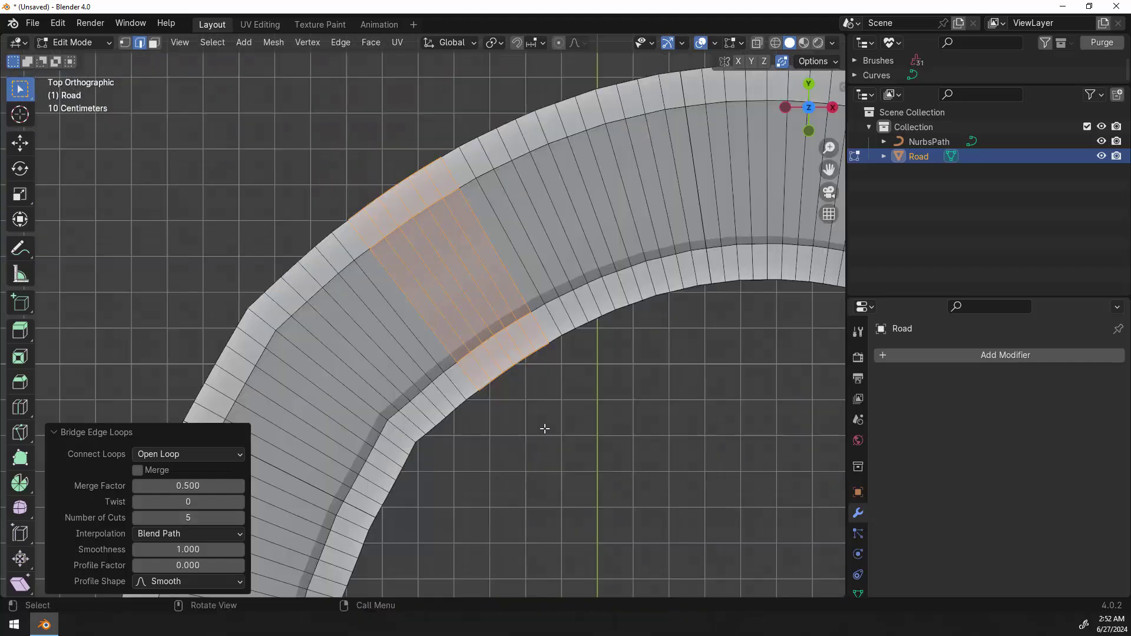
{"action": "middle_click_drag", "start_coordinate": [470, 398], "coordinate": [634, 328], "text": "shift"}
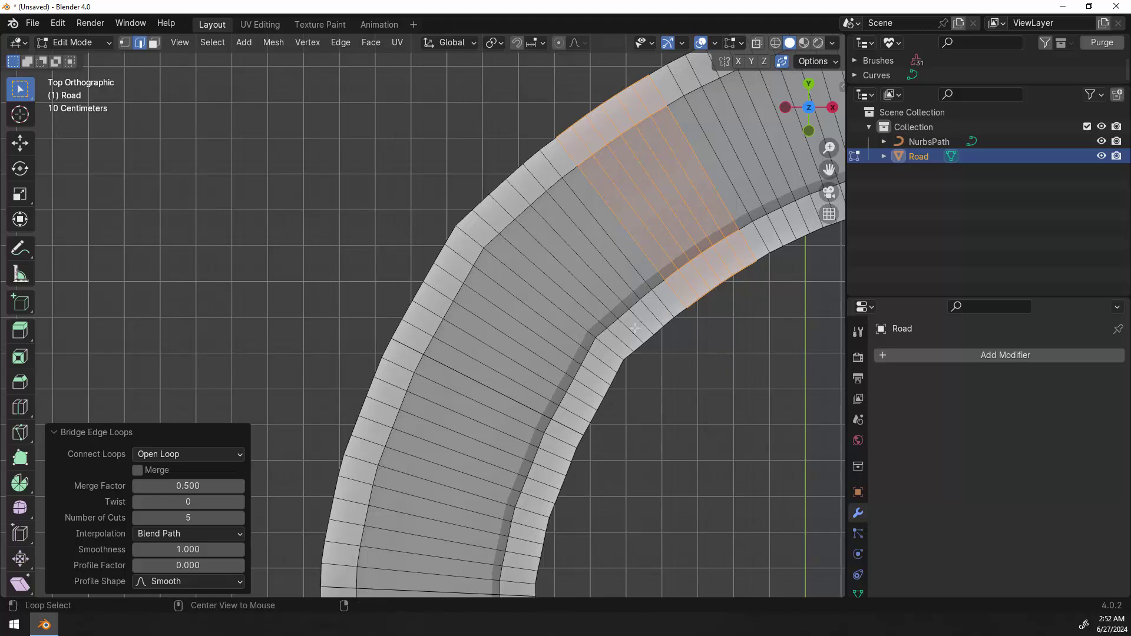
{"action": "left_click", "coordinate": [611, 354], "text": "alt"}
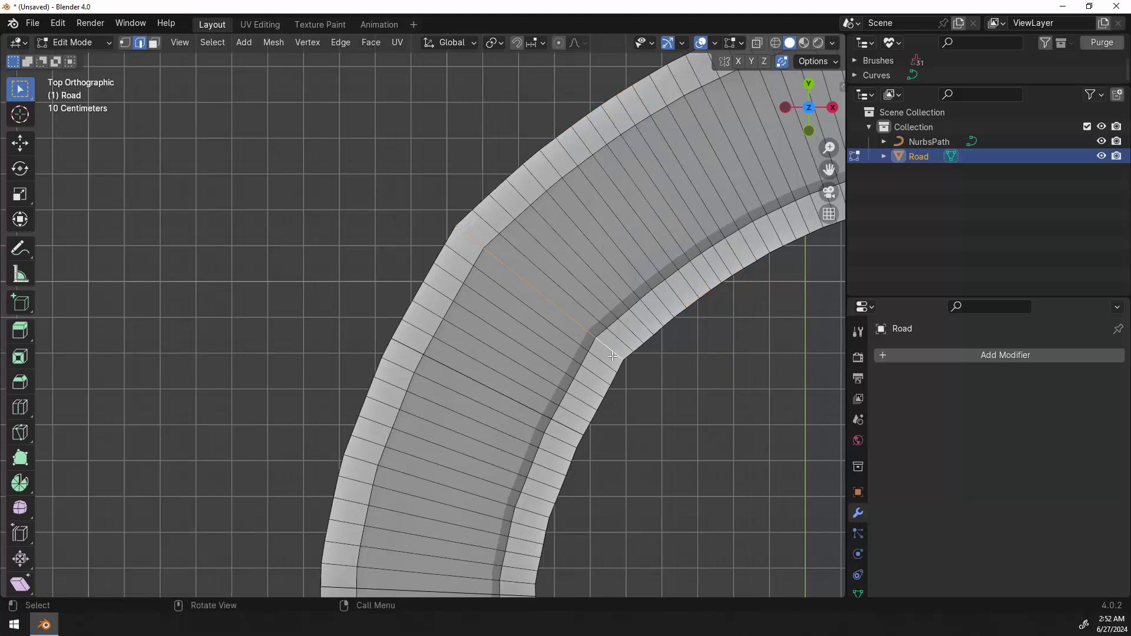
{"action": "key", "text": "ctrl+KP_Add"}
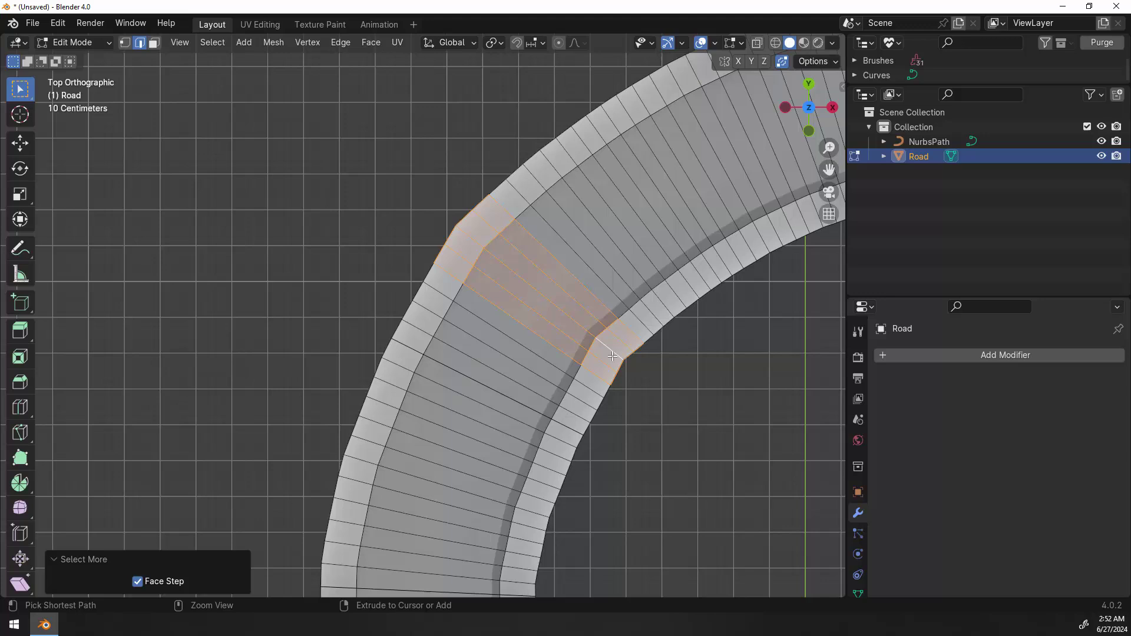
{"action": "key", "text": "ctrl+KP_Add"}
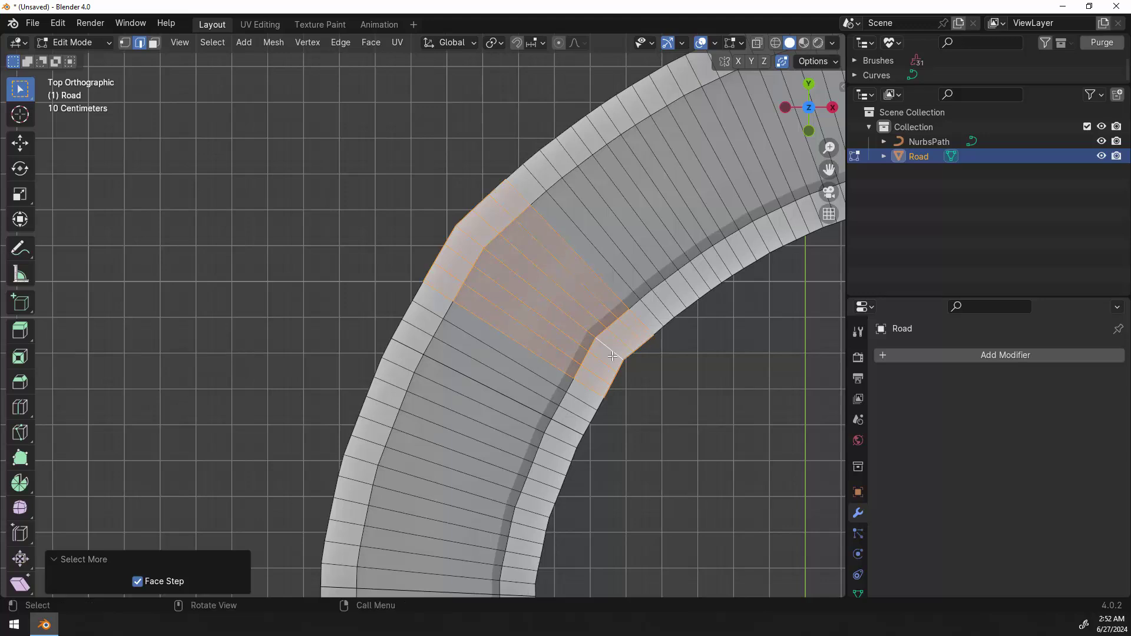
{"action": "key", "text": "x"}
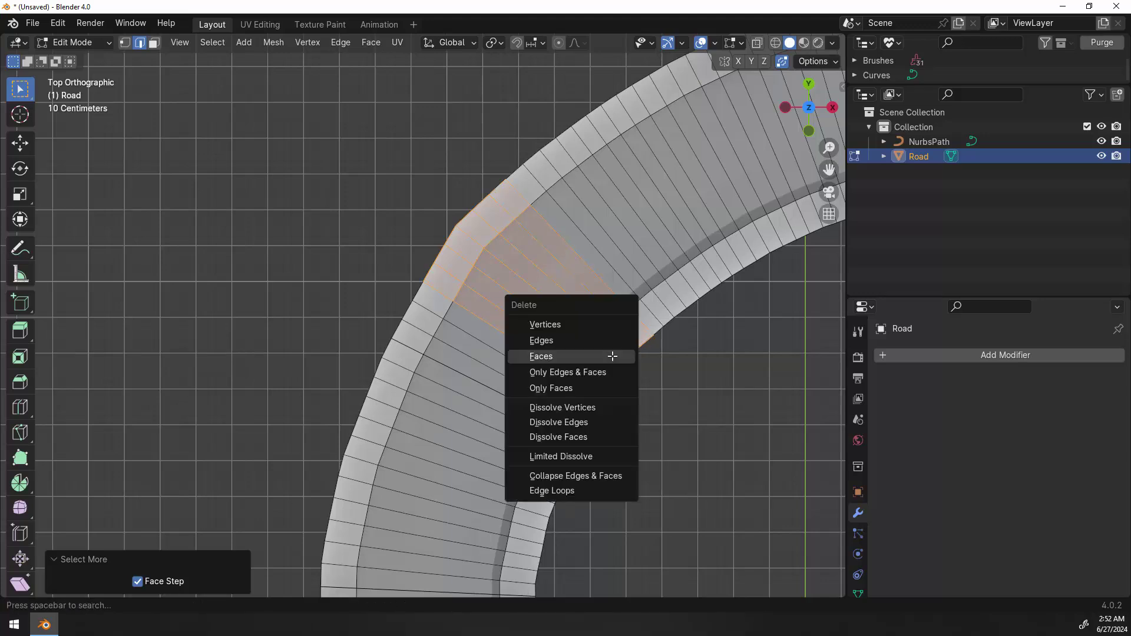
{"action": "left_click", "coordinate": [574, 358]}
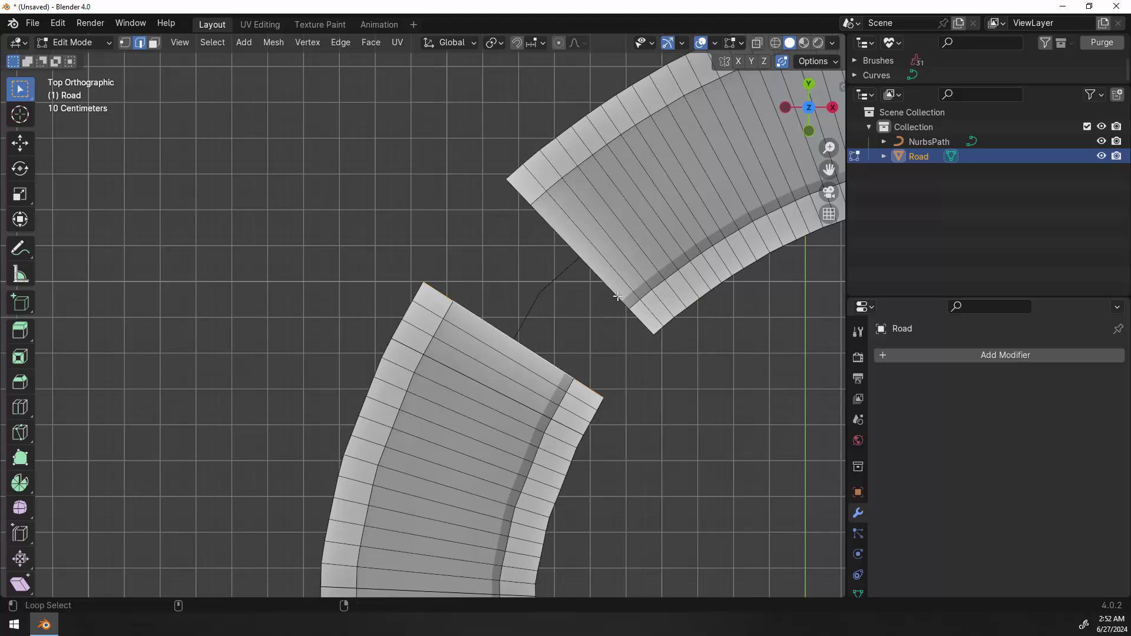
Step: Bridge the two open edge loops where the kink was removed, using 5 cuts to form a smooth bend
{"action": "middle_click_drag", "start_coordinate": [677, 454], "coordinate": [612, 354]}
{"action": "key", "text": "ctrl+e"}
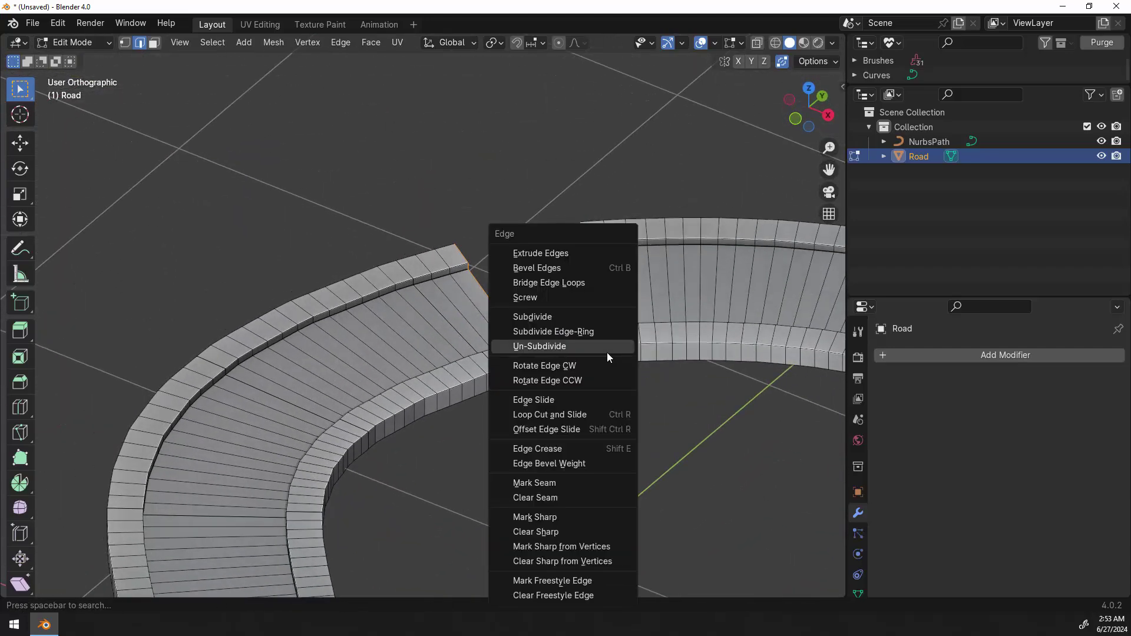
{"action": "left_click", "coordinate": [570, 288]}
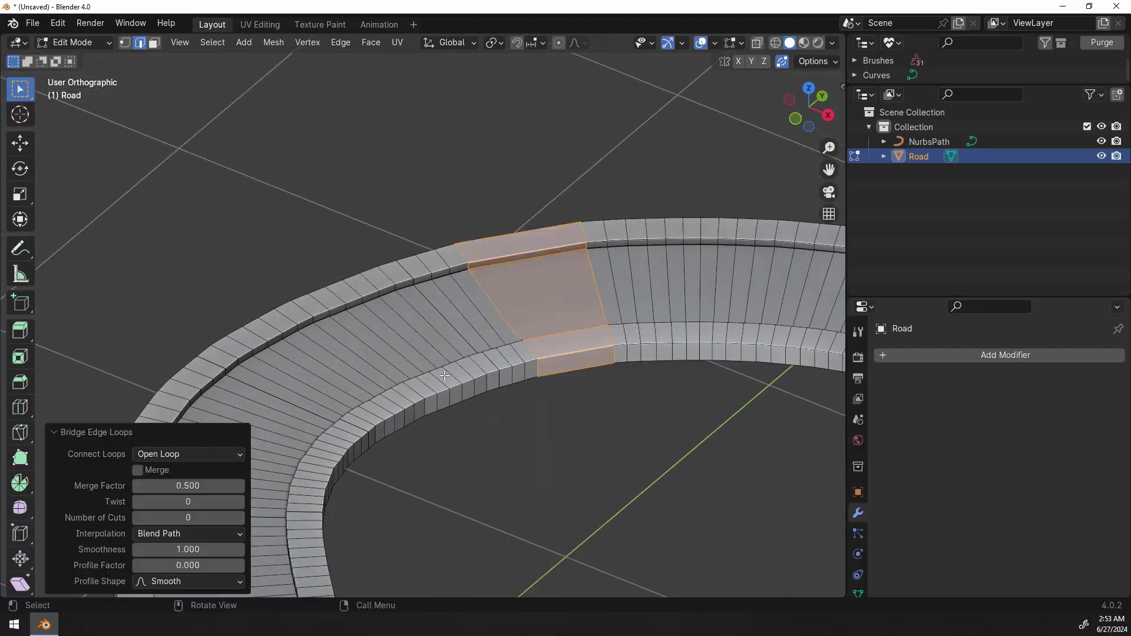
{"action": "left_click", "coordinate": [239, 517]}
{"action": "left_click", "coordinate": [240, 518]}
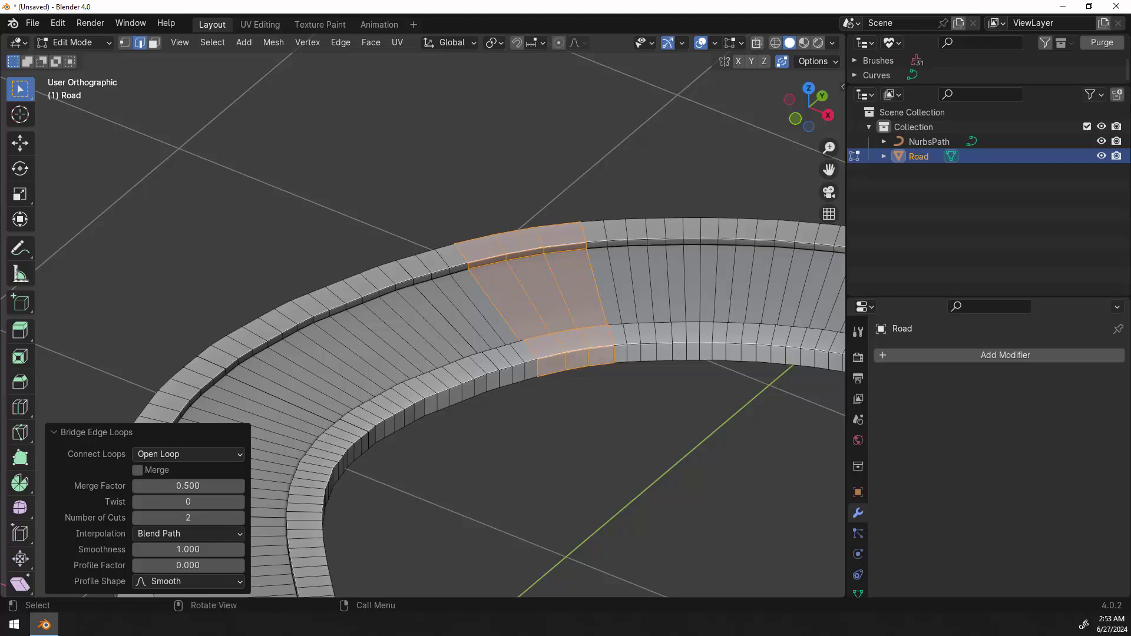
{"action": "left_click", "coordinate": [239, 518]}
{"action": "left_click", "coordinate": [239, 518]}
{"action": "left_click", "coordinate": [239, 517]}
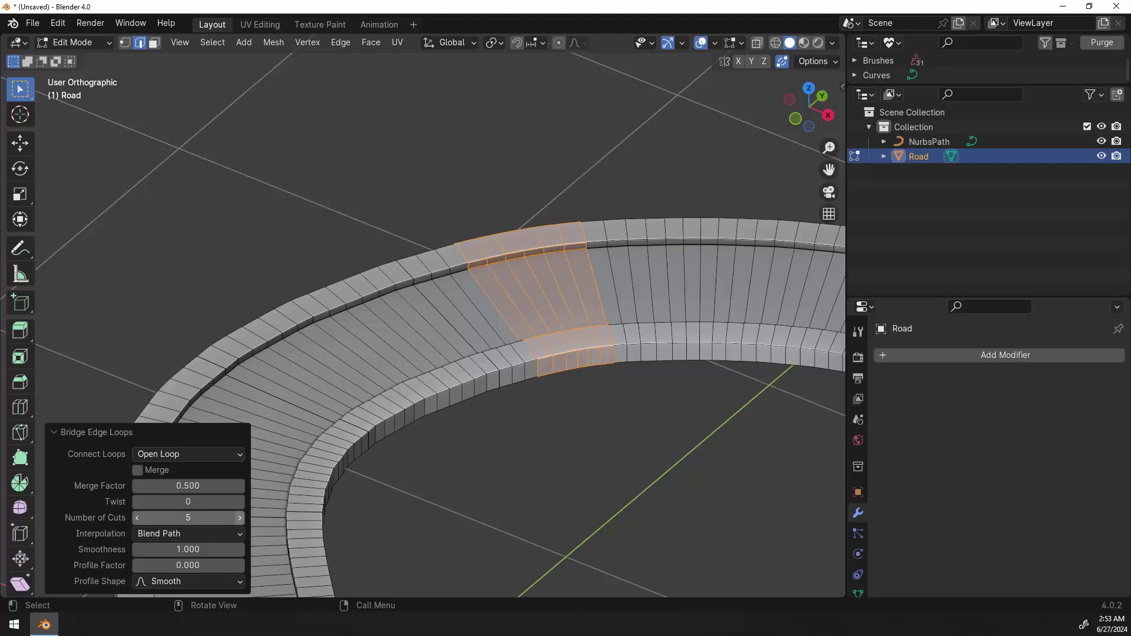
{"action": "left_click", "coordinate": [241, 518]}
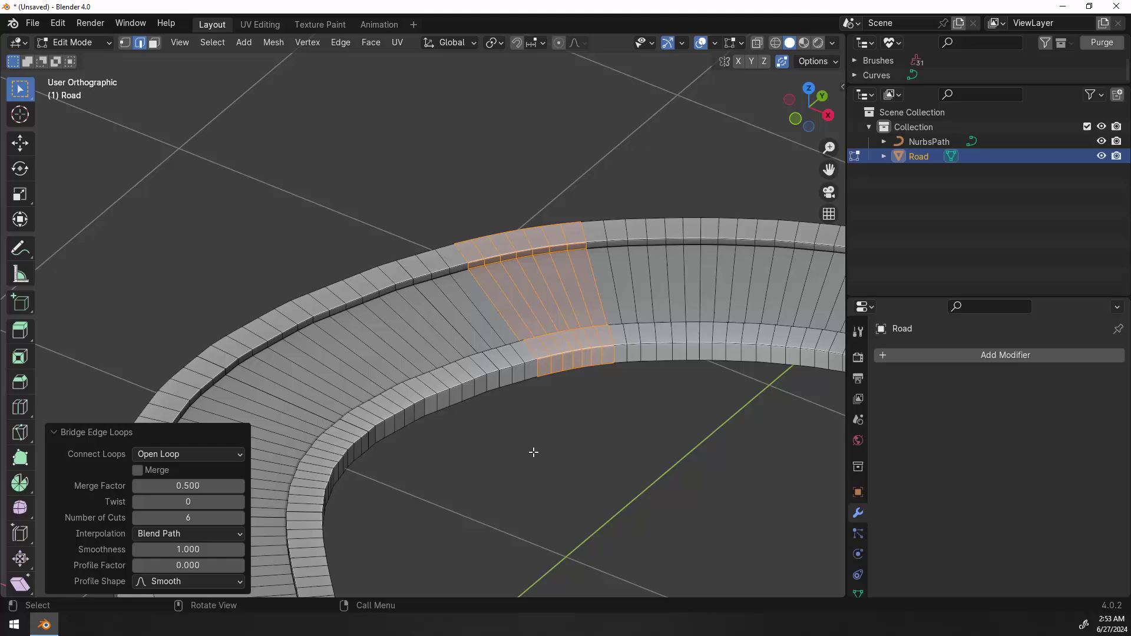
{"action": "left_click", "coordinate": [137, 517]}
{"action": "middle_click_drag", "start_coordinate": [672, 397], "coordinate": [661, 424]}
{"action": "key", "text": "KP_7"}
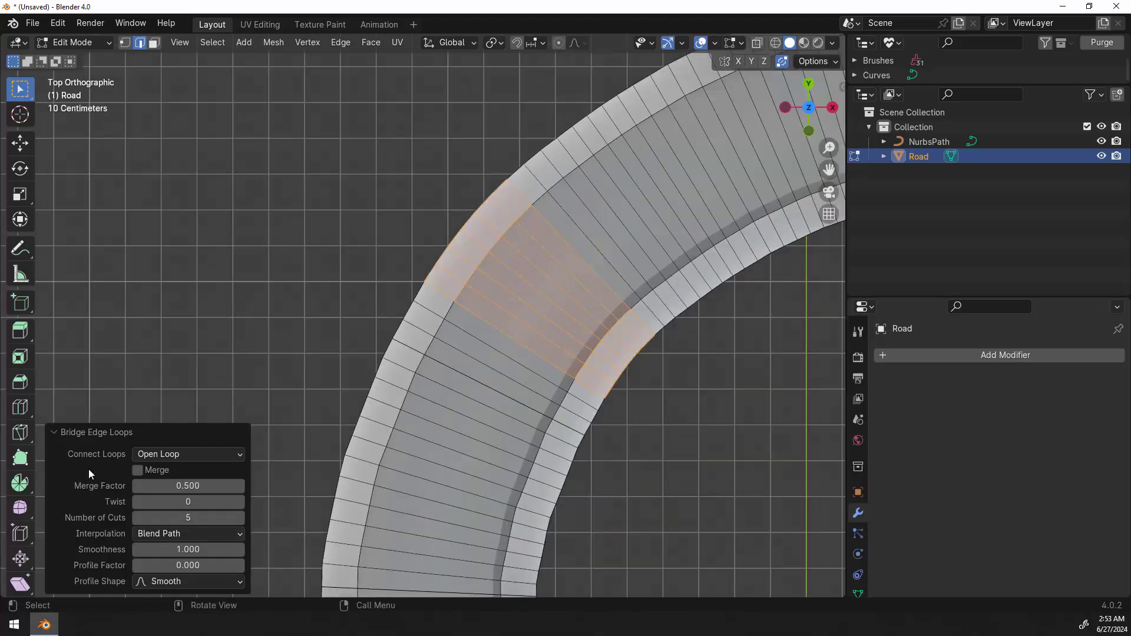
{"action": "left_click", "coordinate": [90, 434]}
Step: Examine the whole closed track from several angles, both as a mesh with all its geometry selected and as a finished object
{"action": "scroll", "coordinate": [641, 446], "scroll_direction": "down", "scroll_amount": 5}
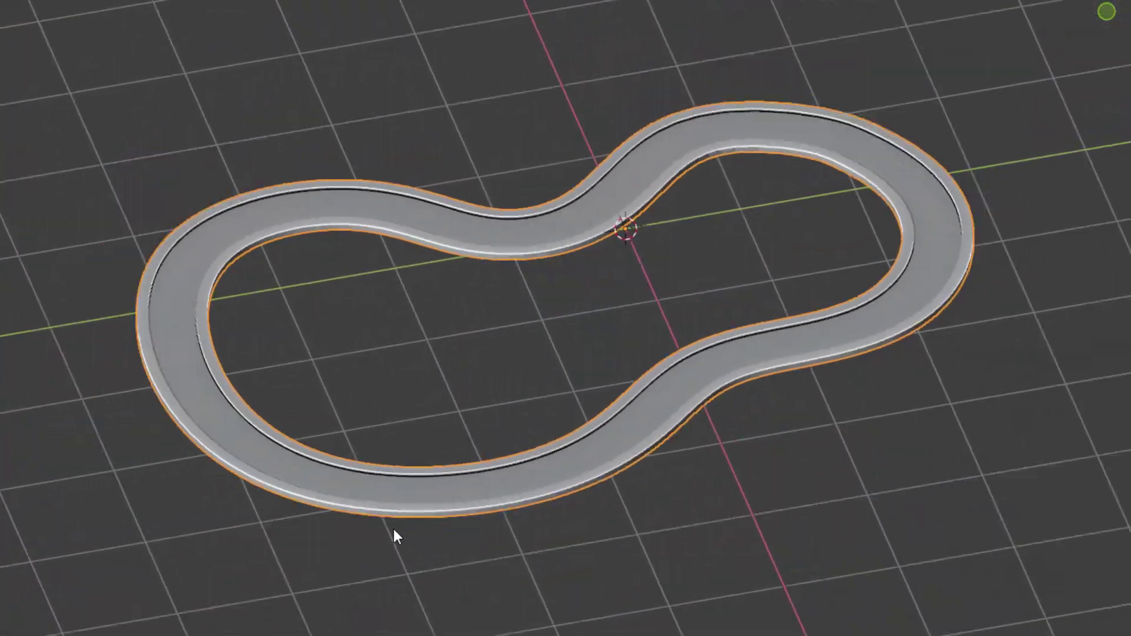
{"action": "scroll", "coordinate": [394, 529], "scroll_direction": "down", "scroll_amount": 2}
{"action": "middle_click_drag", "start_coordinate": [352, 511], "coordinate": [1128, 504]}
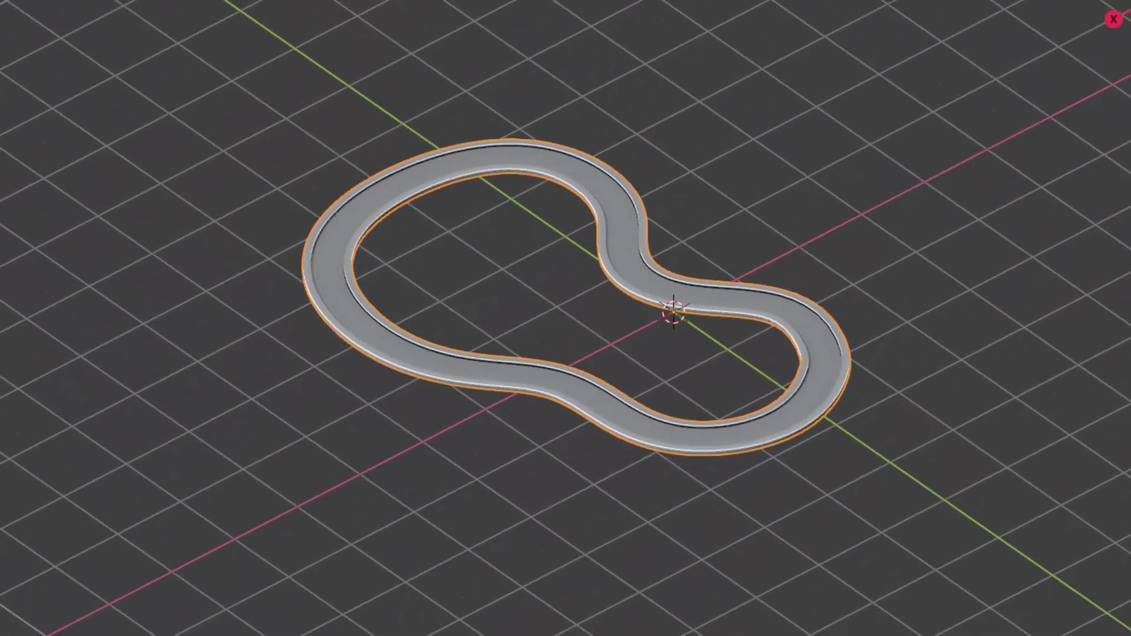
{"action": "key", "text": "Tab"}
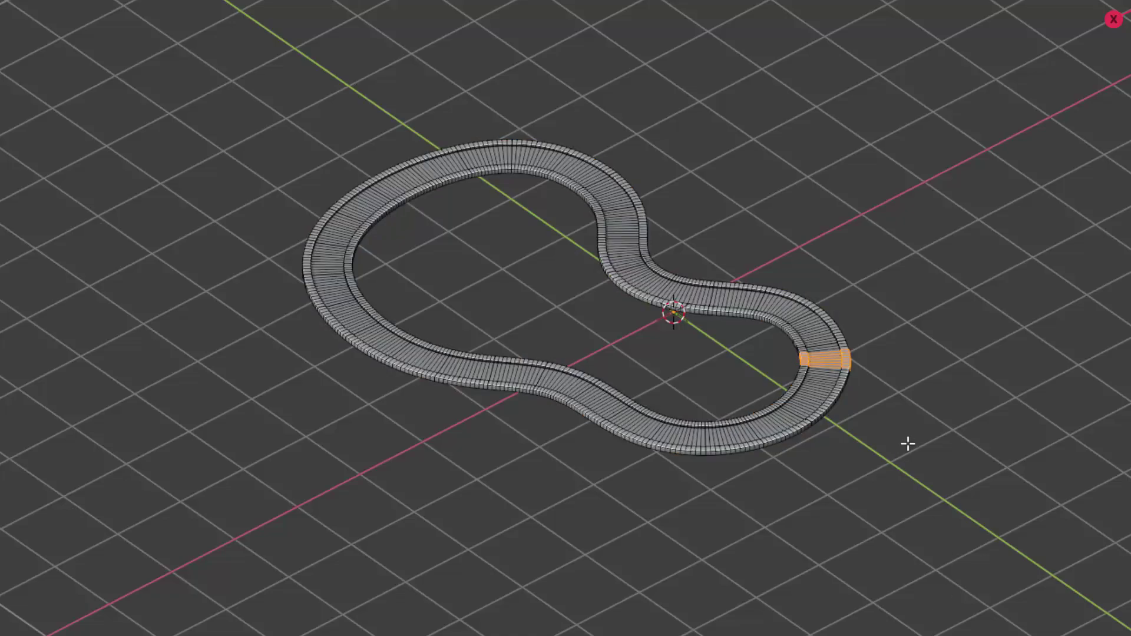
{"action": "scroll", "coordinate": [907, 447], "scroll_direction": "up", "scroll_amount": 3}
{"action": "key", "text": "a"}
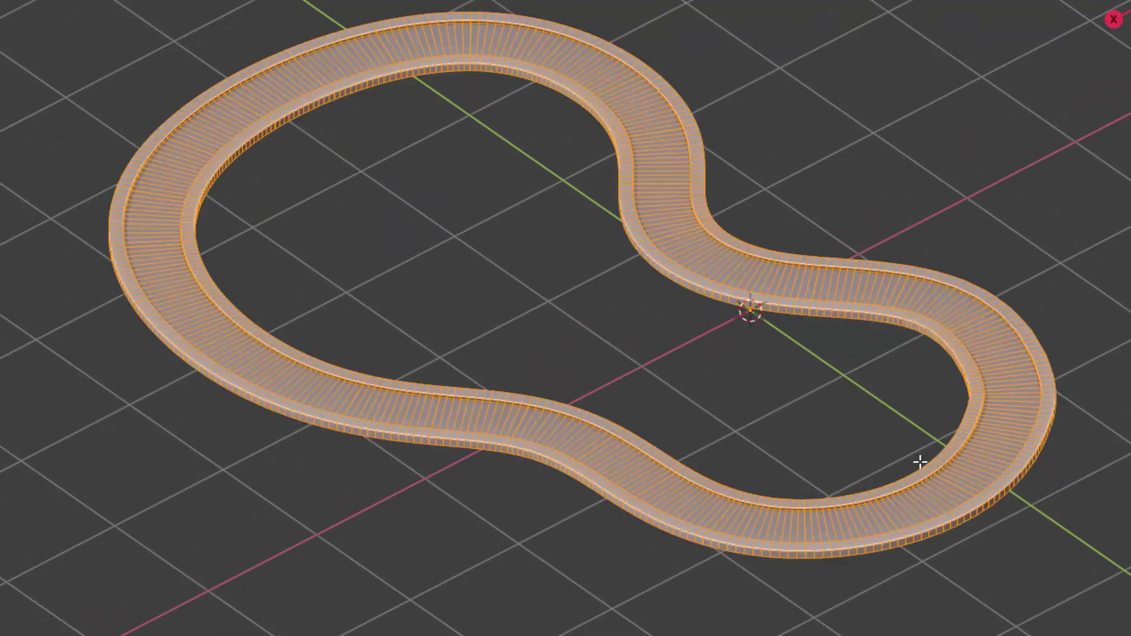
{"action": "middle_click_drag", "start_coordinate": [932, 466], "coordinate": [703, 451]}
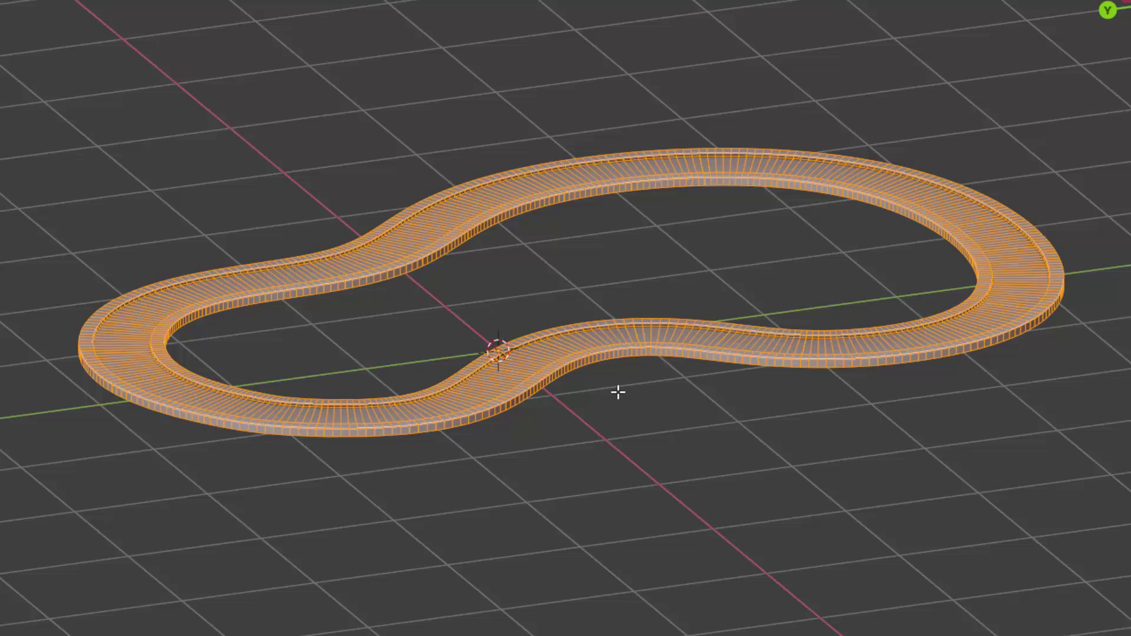
{"action": "mouse_move", "coordinate": [618, 392]}
{"action": "middle_mouse_down"}
{"action": "mouse_move", "coordinate": [631, 285]}
{"action": "mouse_move", "coordinate": [770, 253]}
{"action": "mouse_move", "coordinate": [879, 320]}
{"action": "mouse_move", "coordinate": [850, 441]}
{"action": "mouse_move", "coordinate": [719, 462]}
{"action": "mouse_move", "coordinate": [714, 439]}
{"action": "middle_mouse_up"}
{"action": "key", "text": "shift+z"}
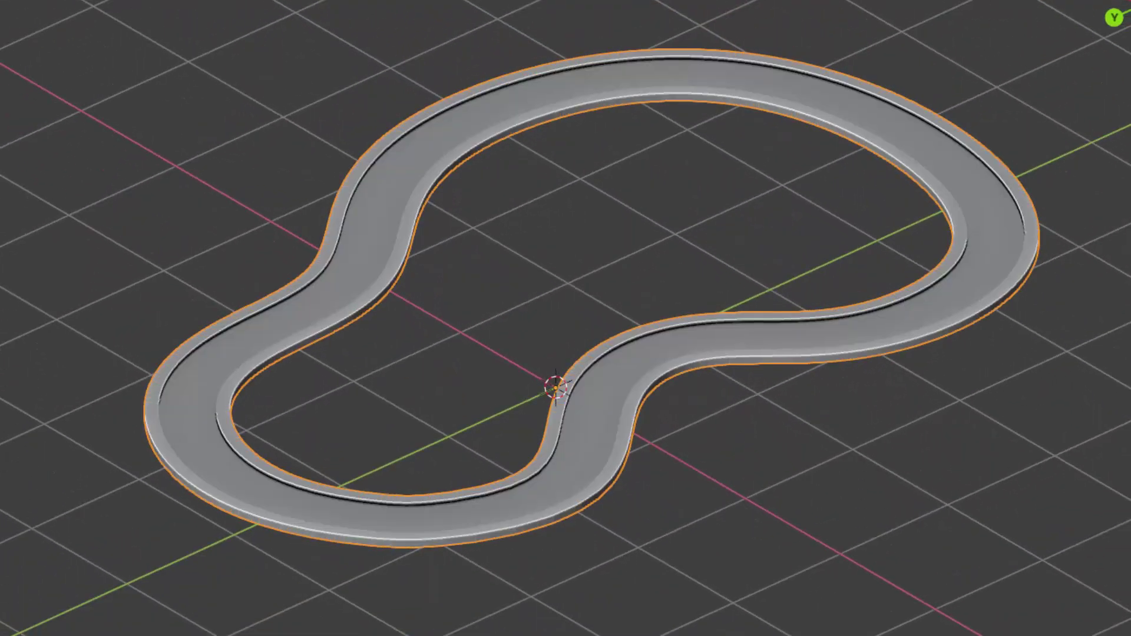
{"action": "key", "text": "alt+a"}
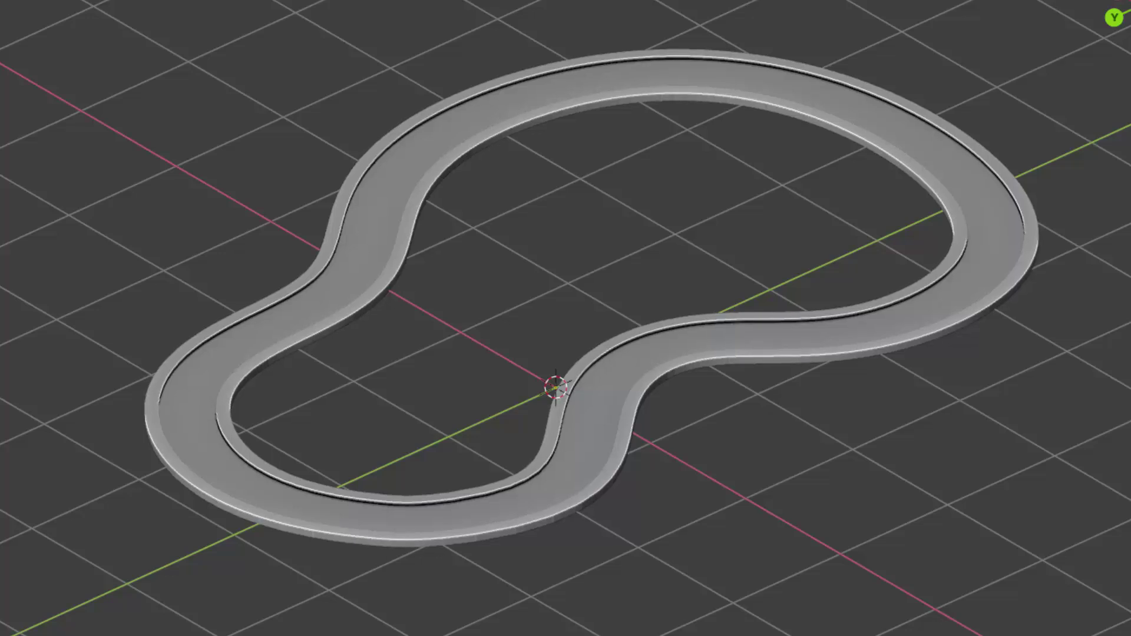
{"action": "key", "text": "a"}
{"action": "middle_click_drag", "start_coordinate": [834, 233], "coordinate": [886, 285]}
{"action": "scroll", "coordinate": [871, 281], "scroll_direction": "up", "scroll_amount": 3}
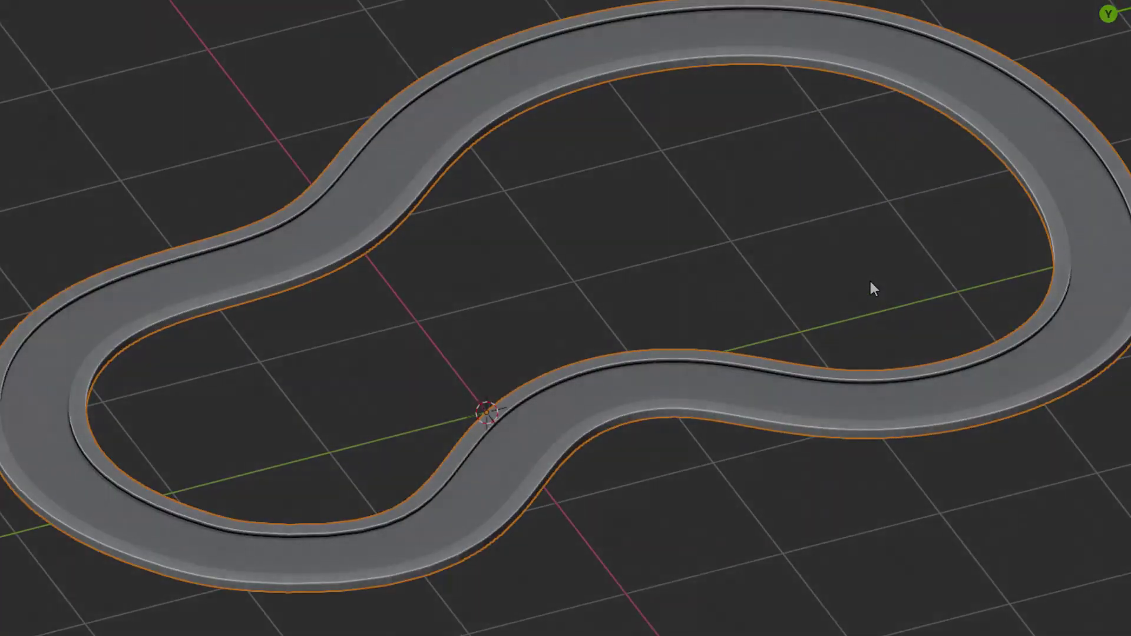